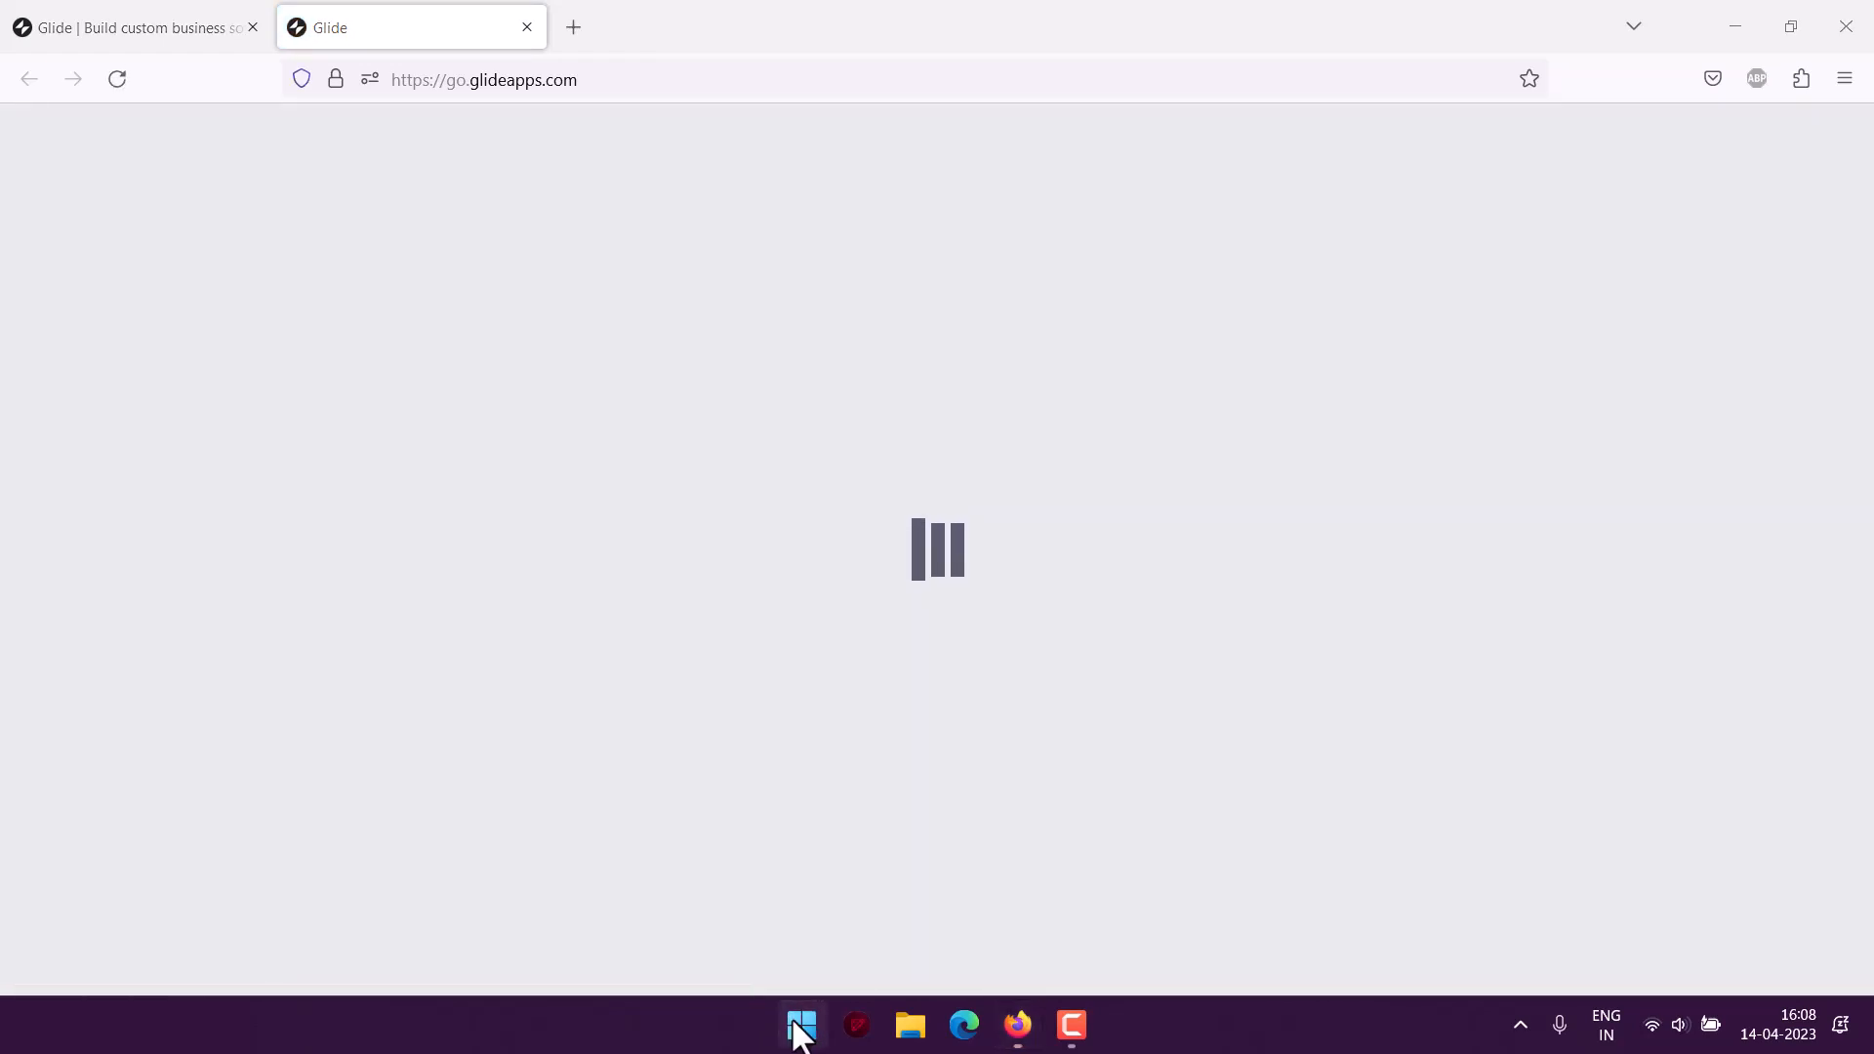
# Step: Find Excel through the Windows search and launch it
pyautogui.click(800, 1024)
pyautogui.click(693, 161)
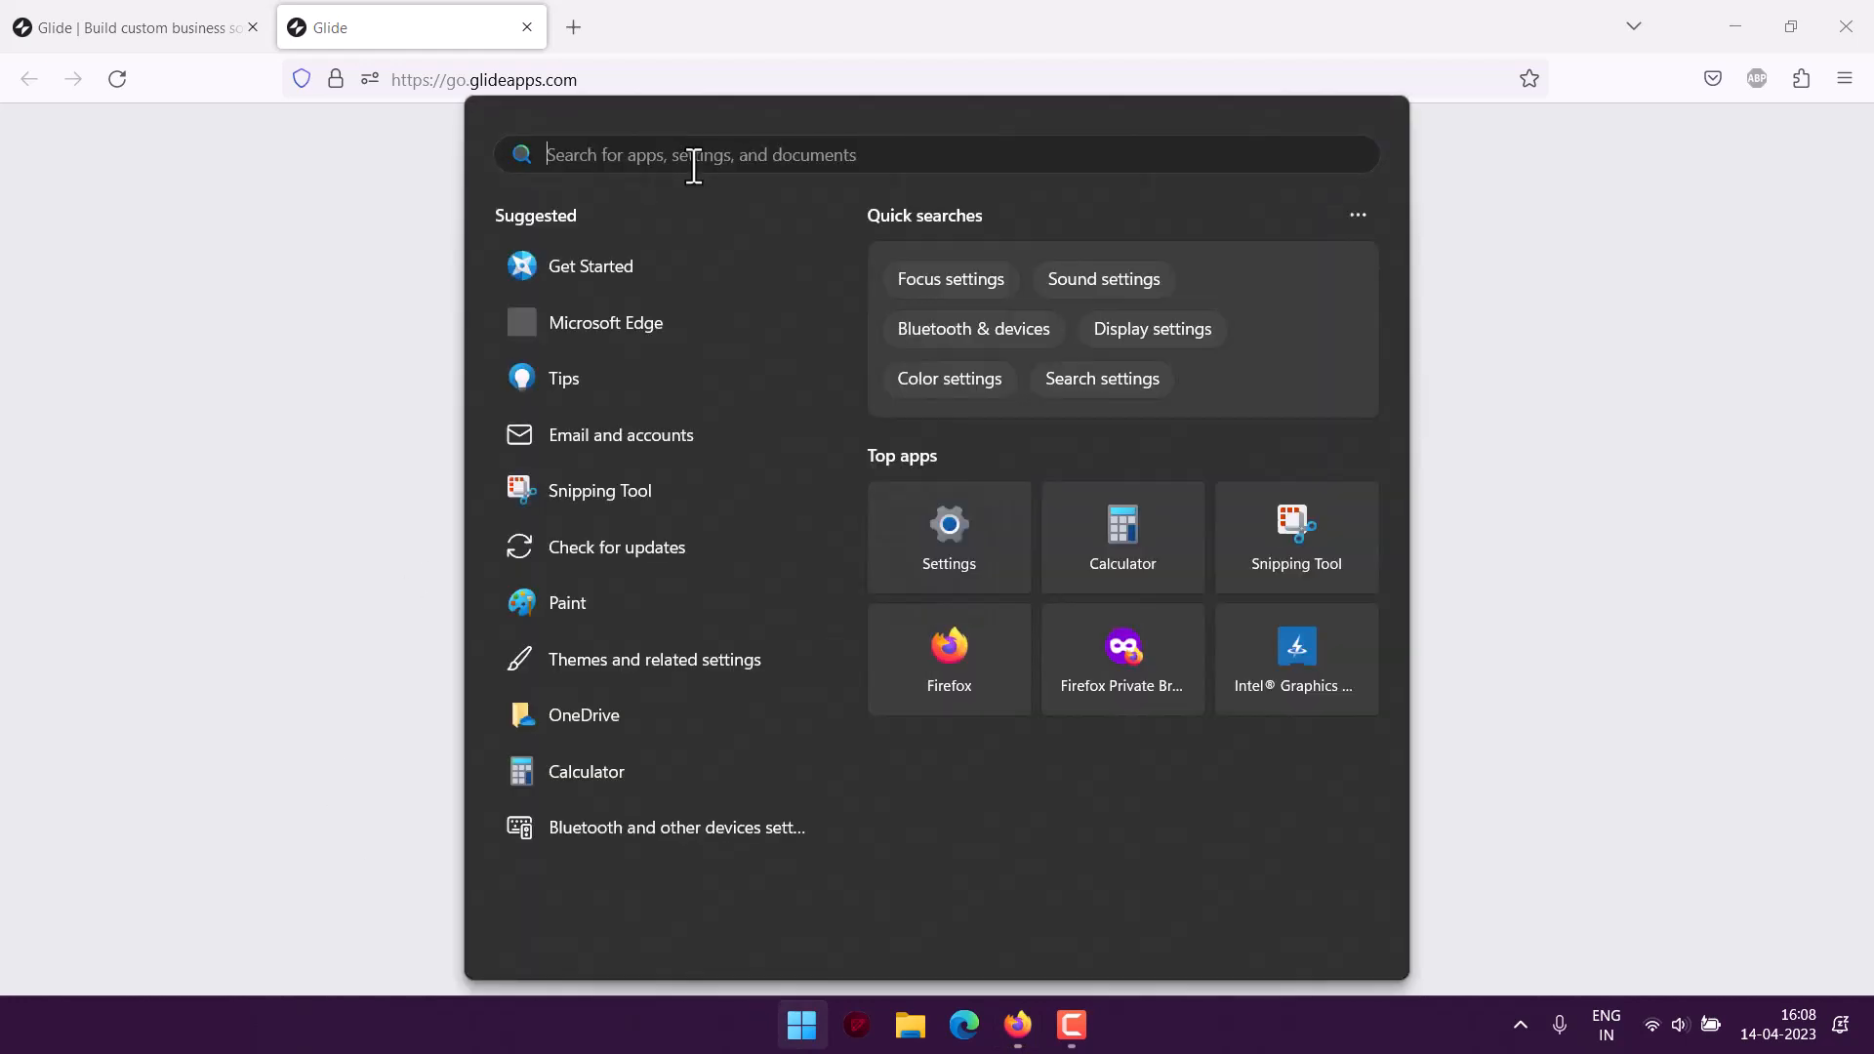
pyautogui.write('exce;')
pyautogui.press('BackSpace')
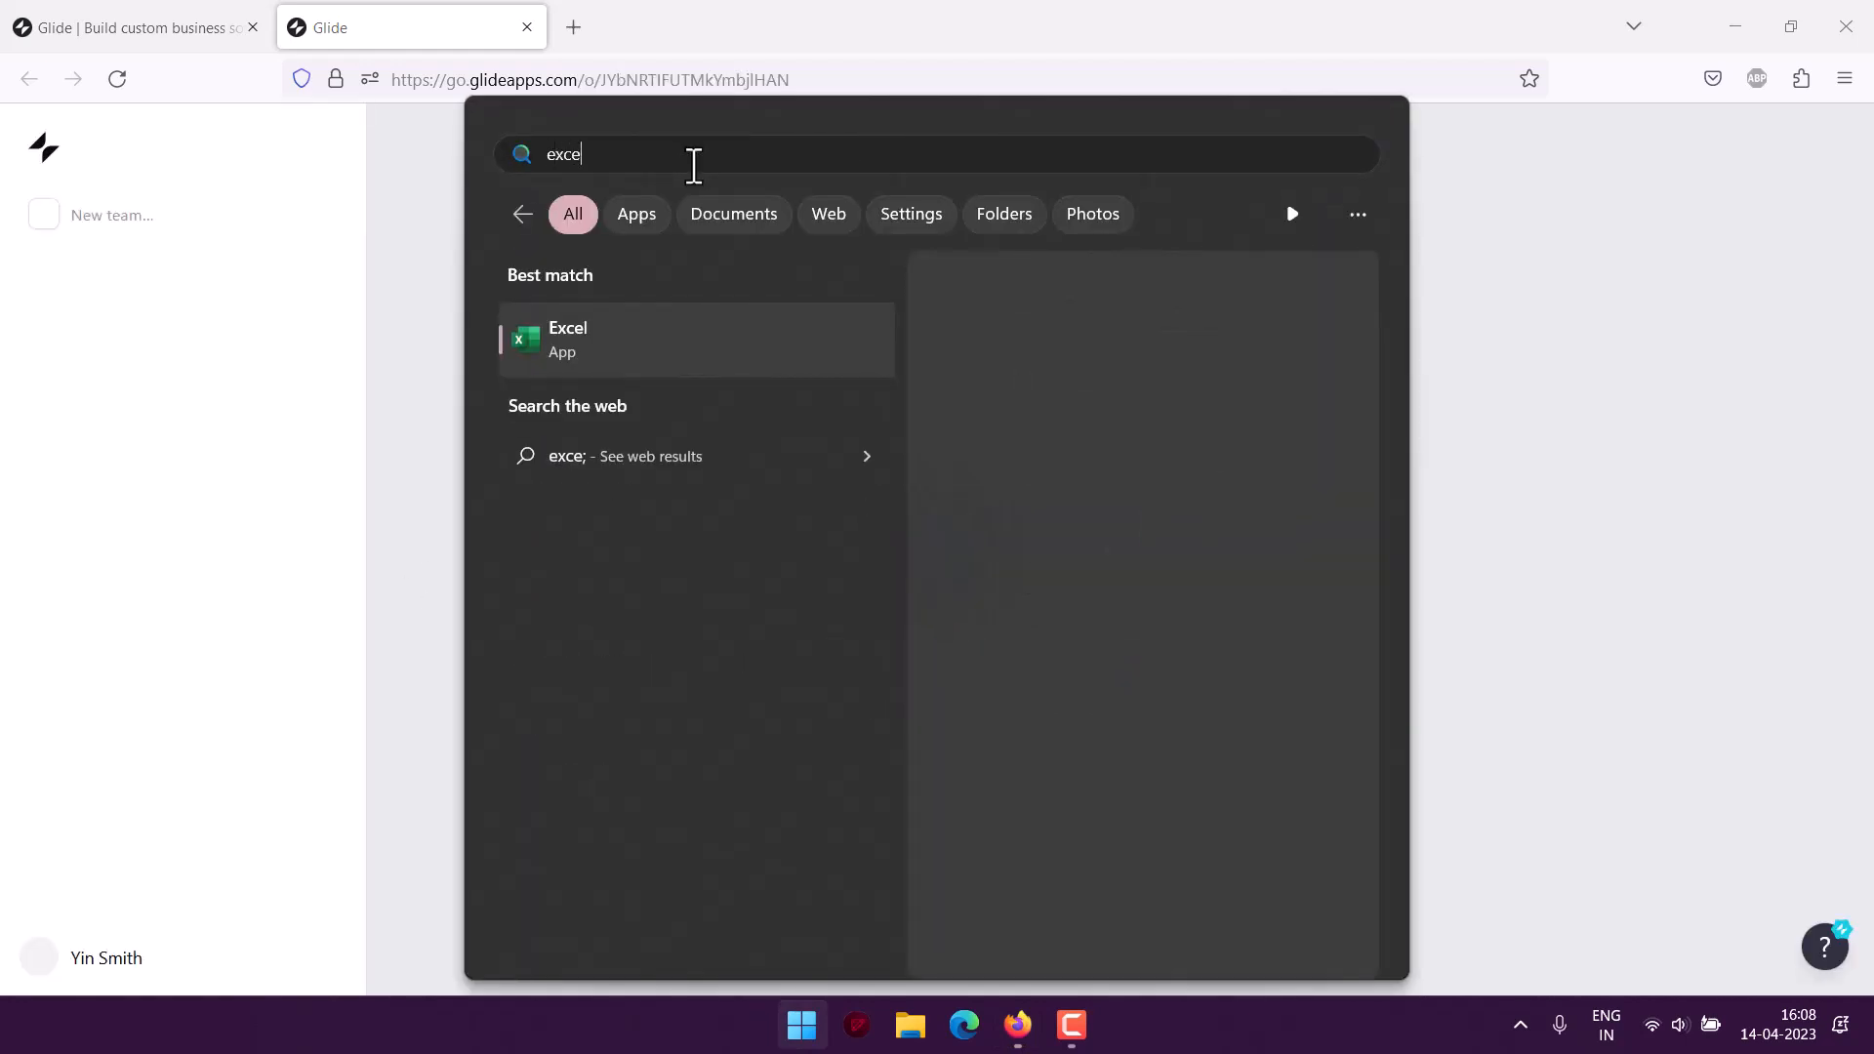
pyautogui.write('l')
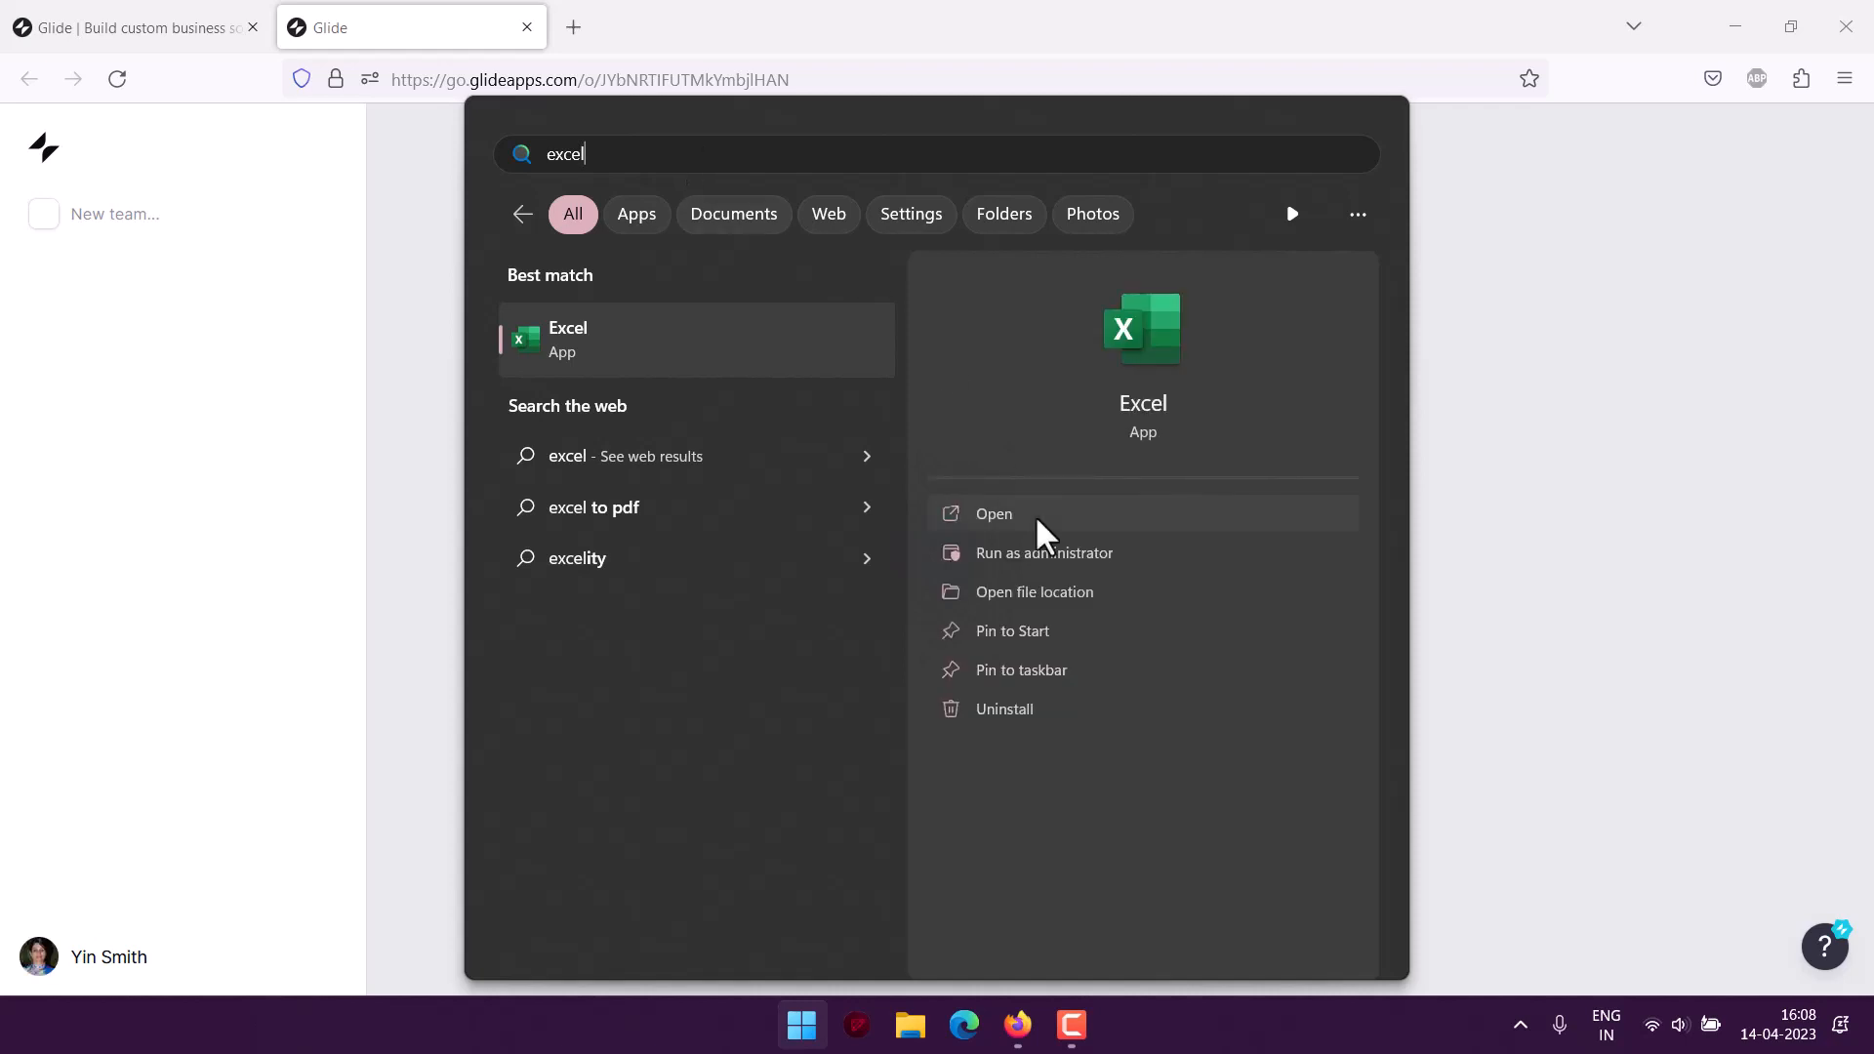
pyautogui.click(1011, 86)
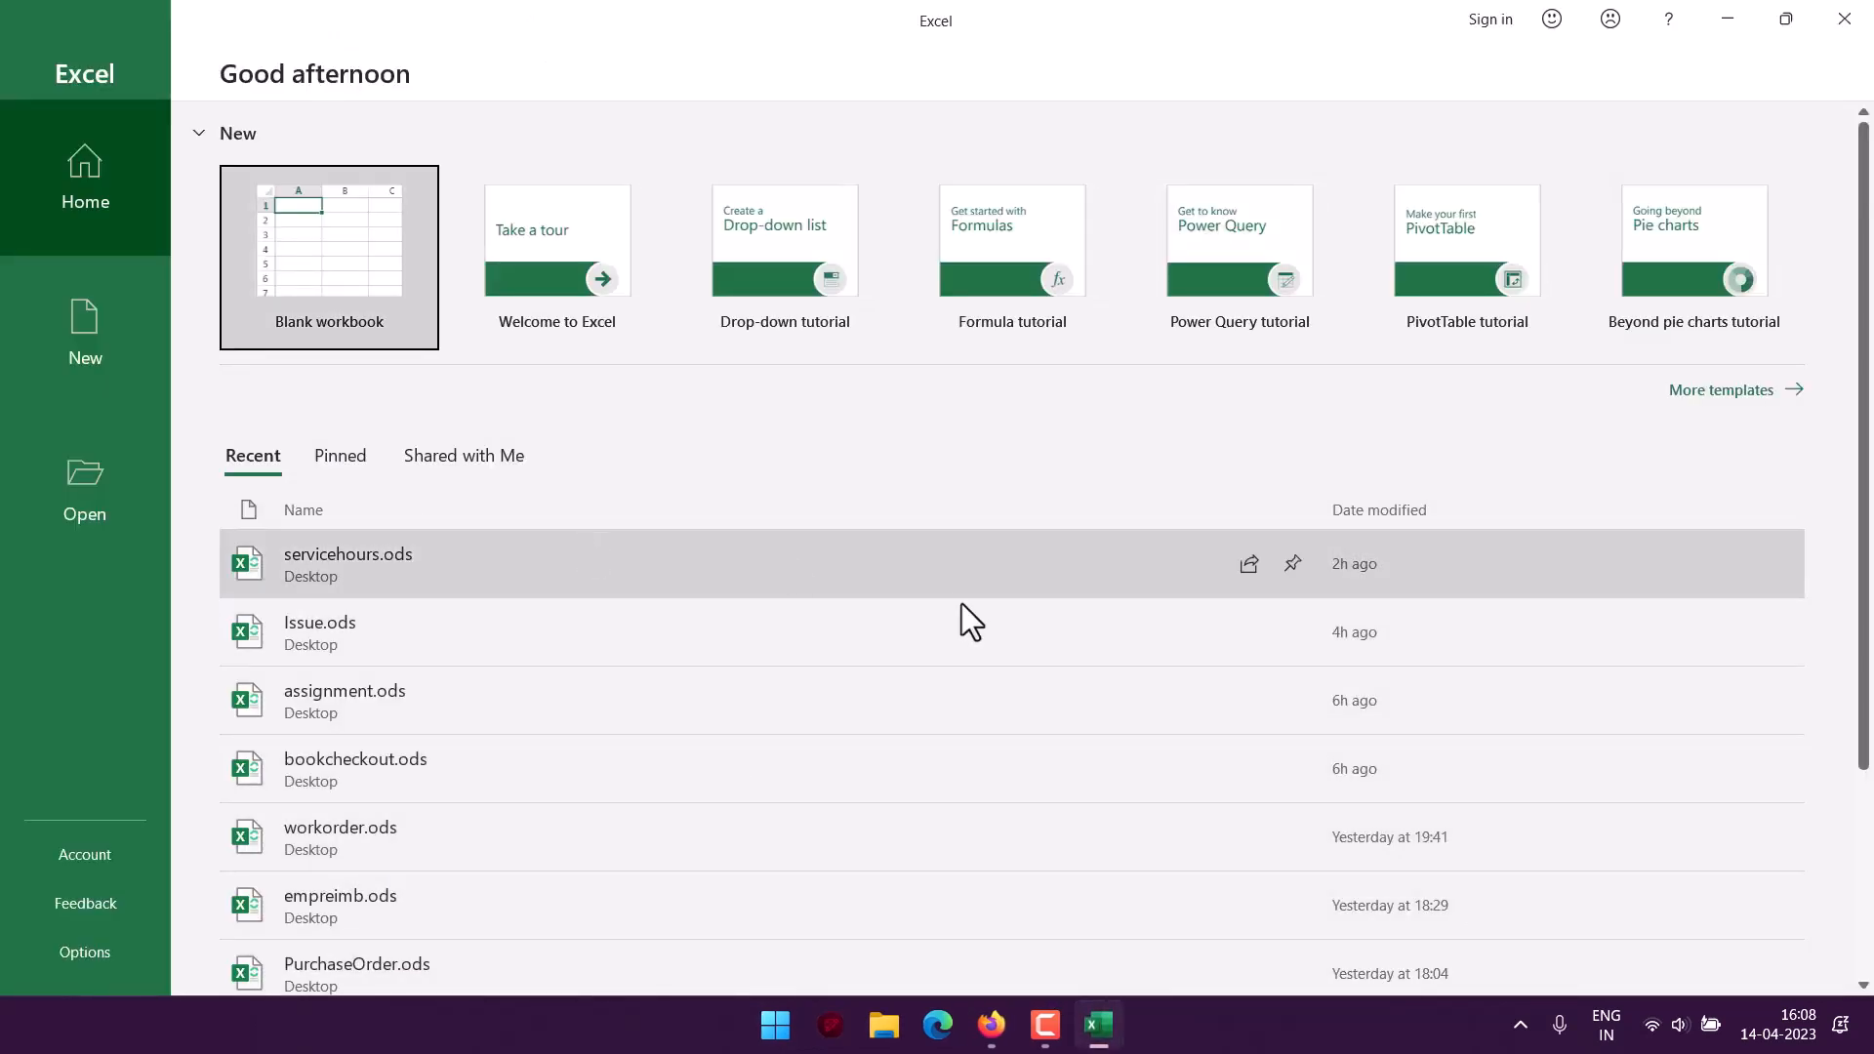
# Step: Switch to Glide in Firefox and set up a new project named "Task Tracker App" for Large screen, continuing to the source selection
pyautogui.click(990, 1025)
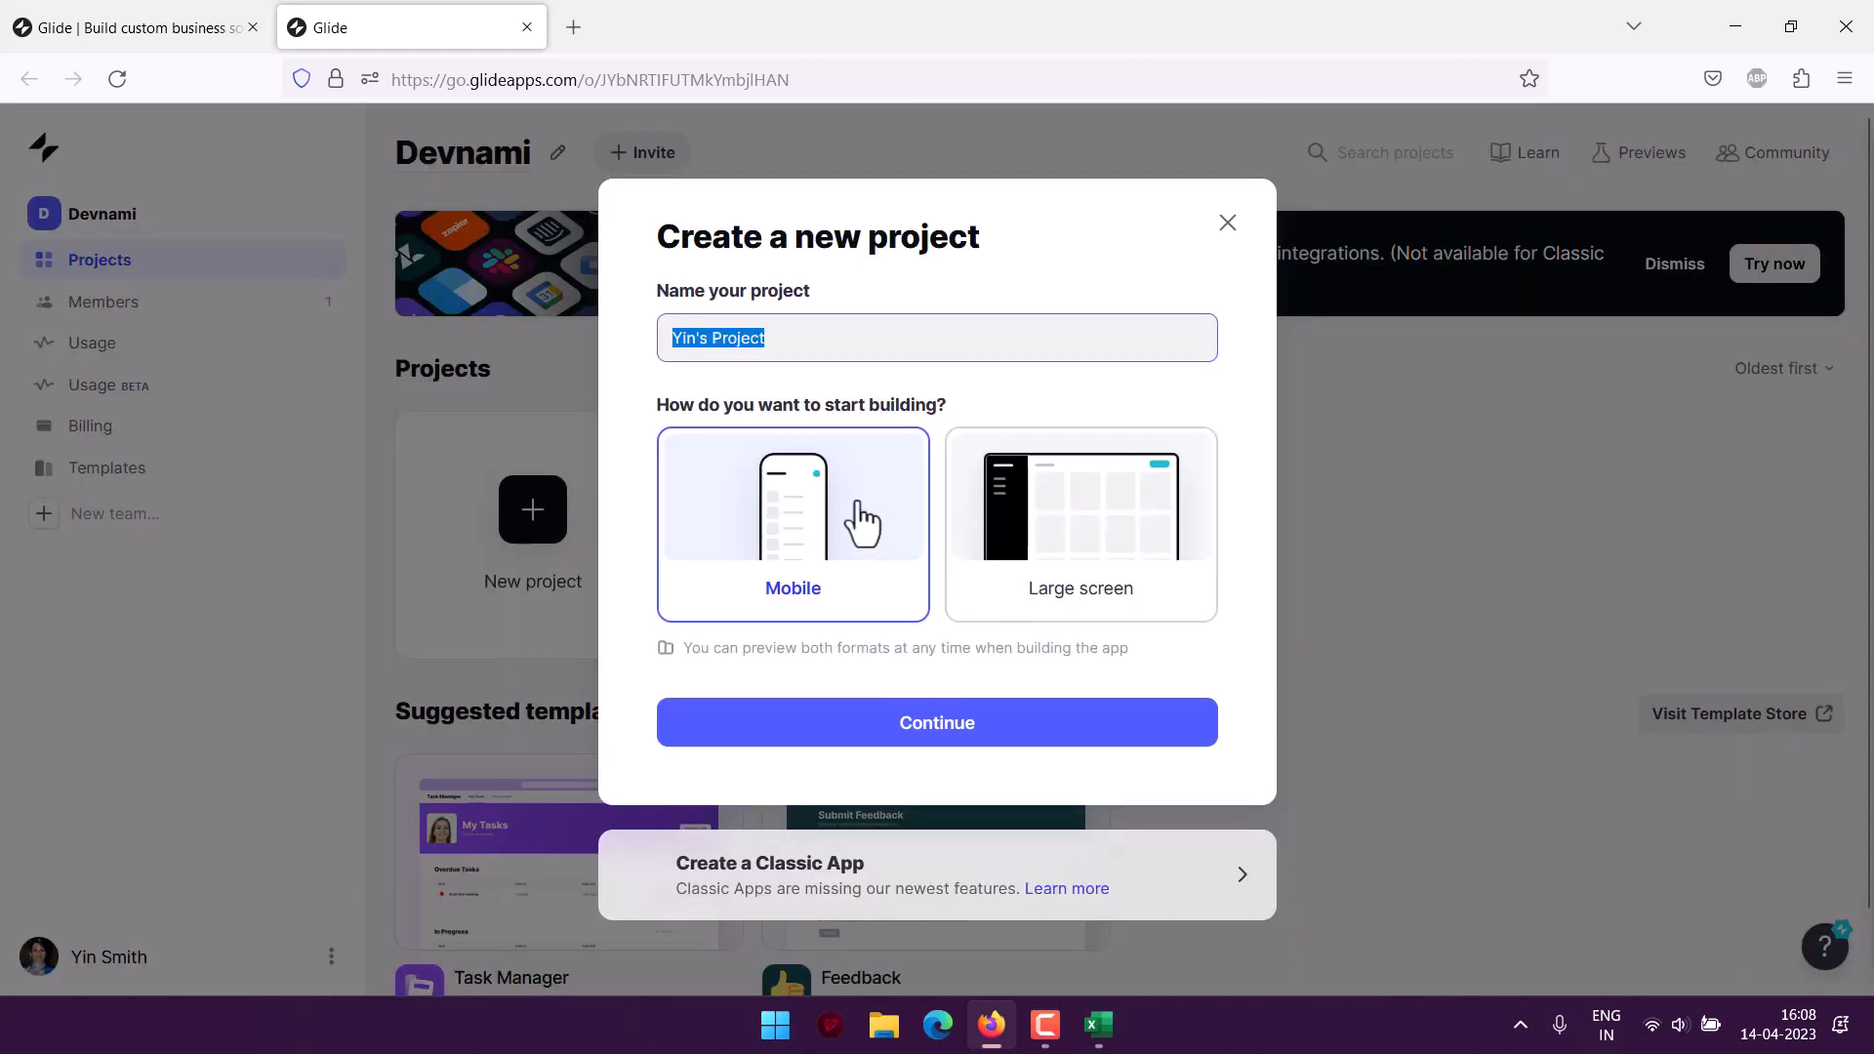
pyautogui.moveTo(785, 345); pyautogui.dragTo(646, 331)
pyautogui.write('T')
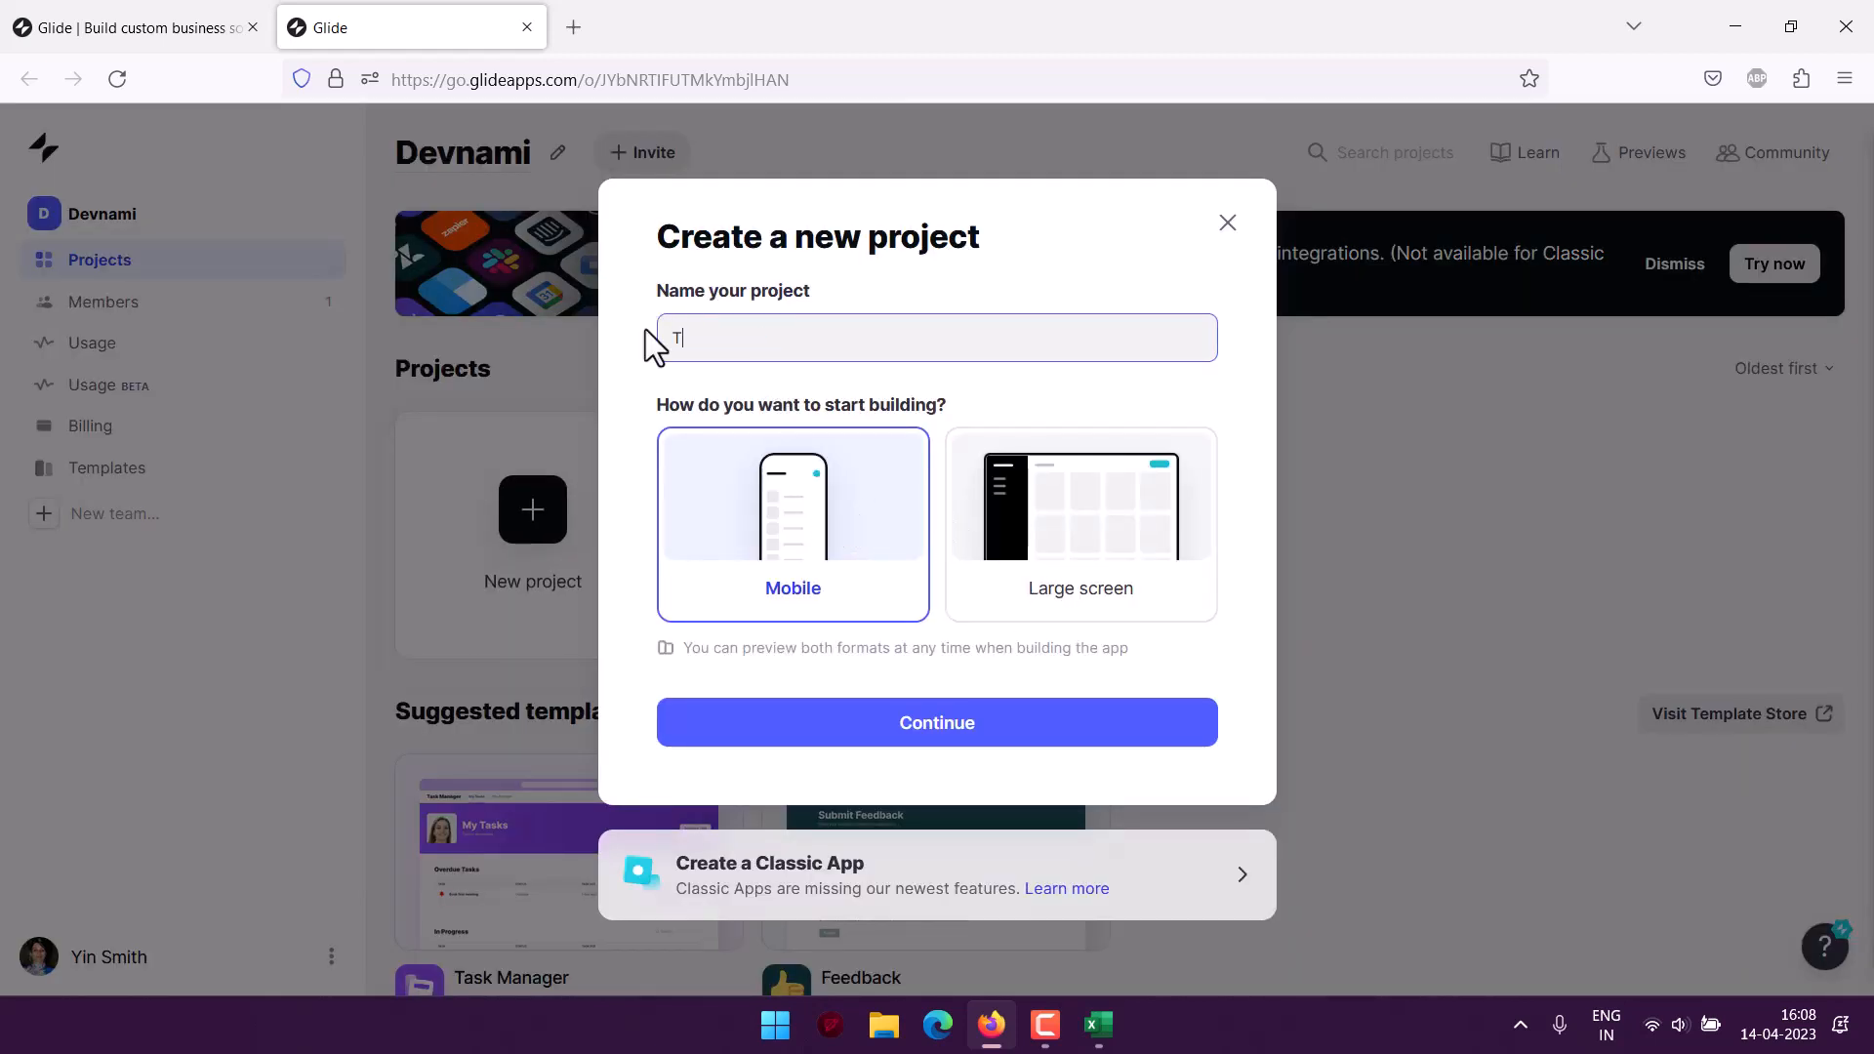
pyautogui.write('ask Tracker App')
pyautogui.click(1140, 584)
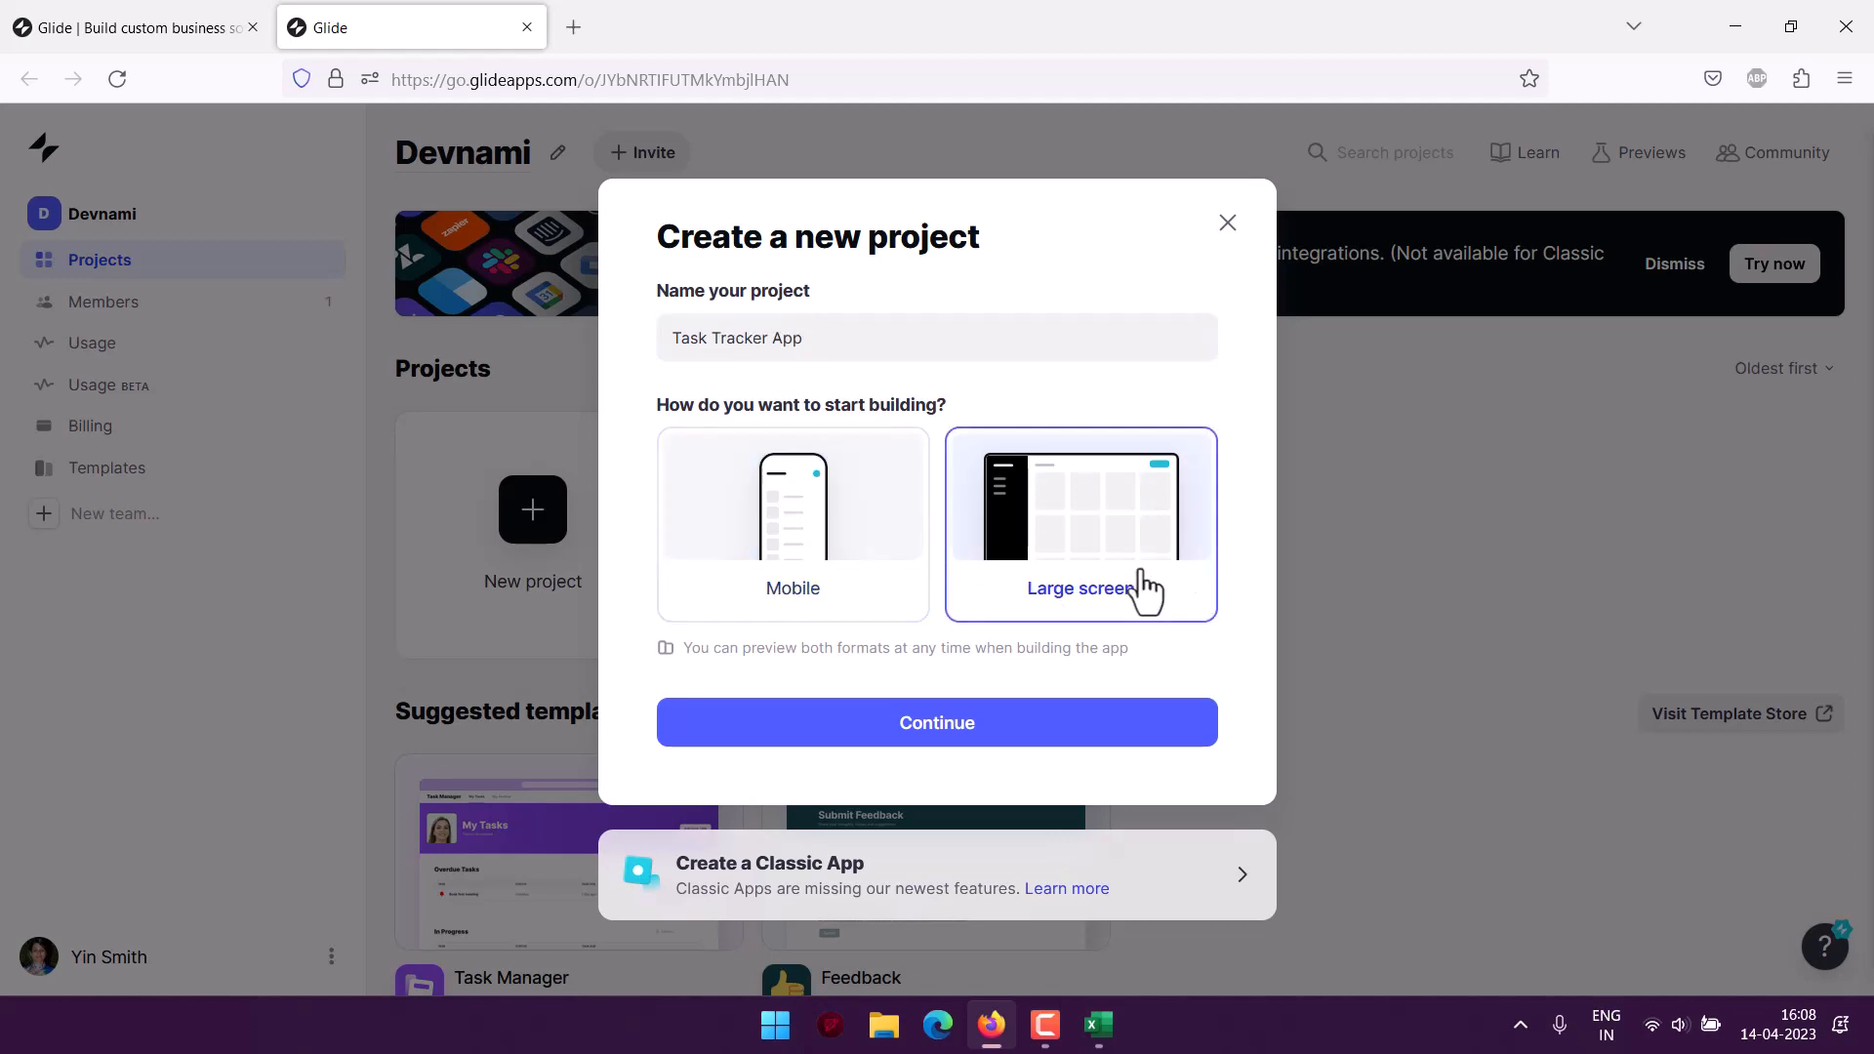
pyautogui.click(1061, 722)
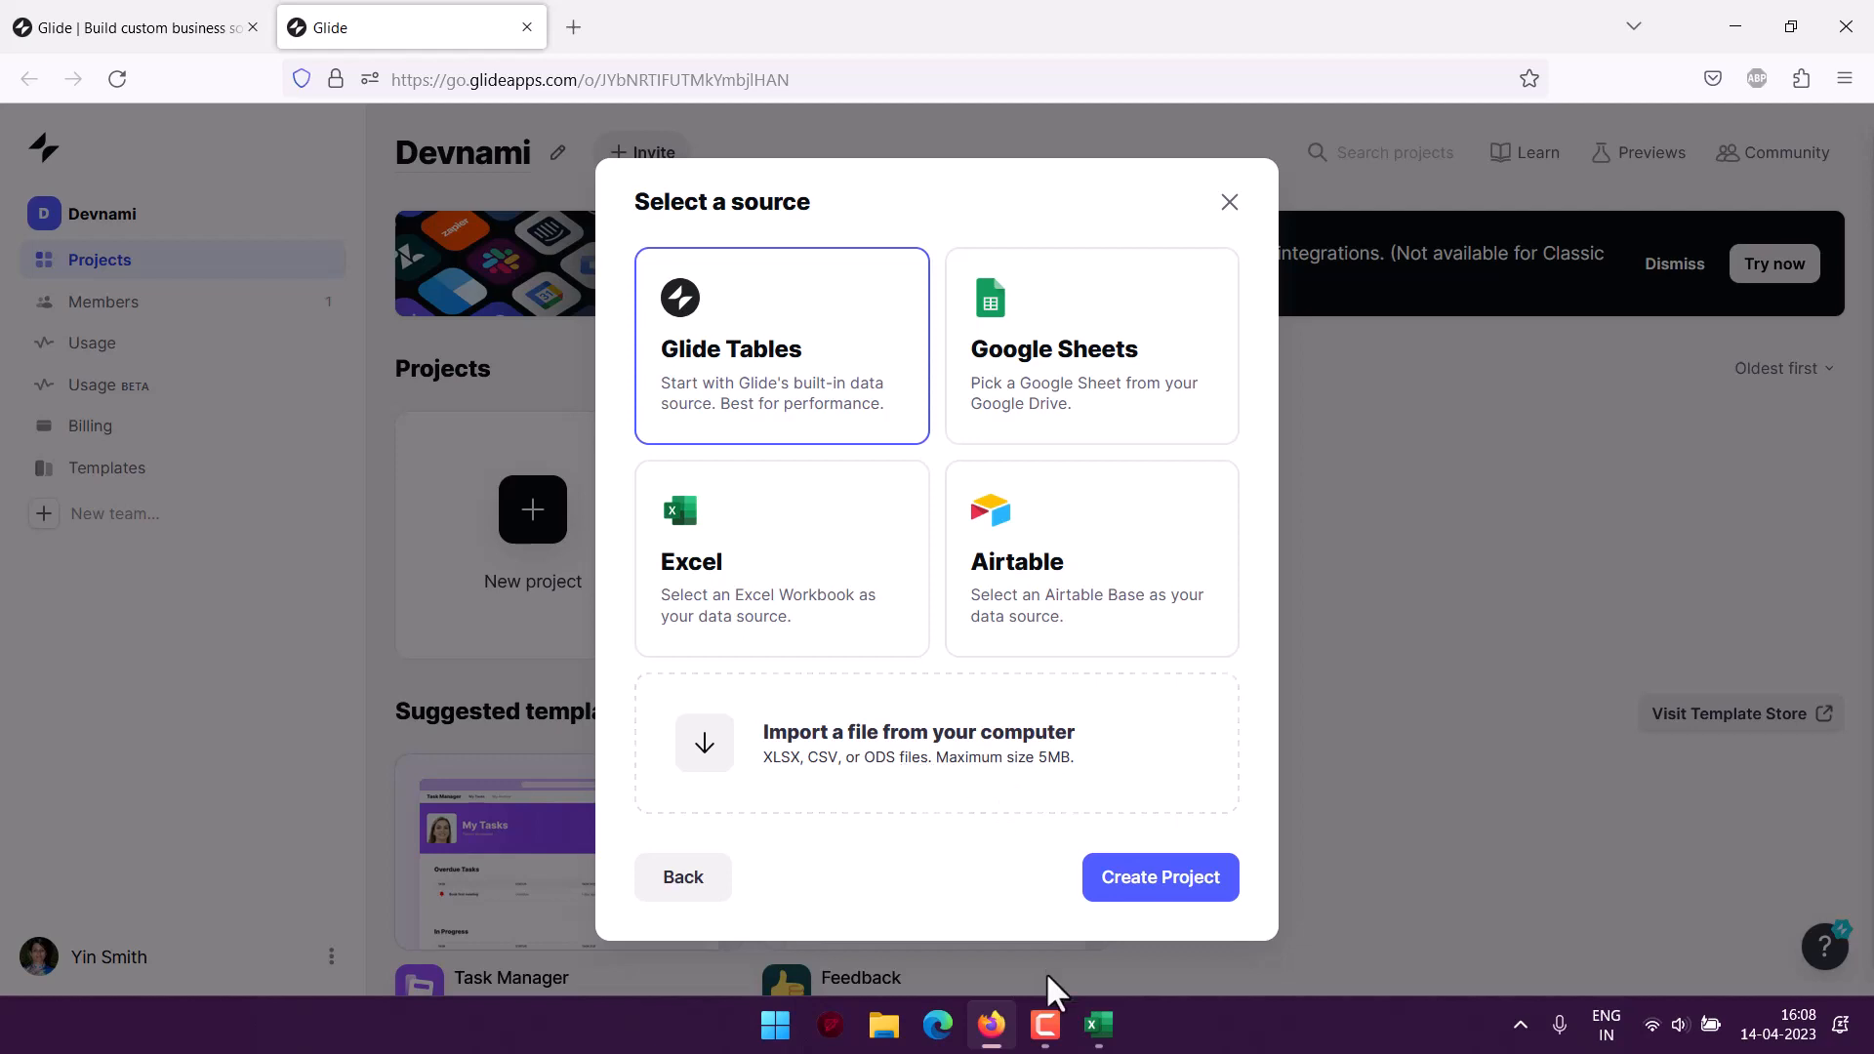
# Step: Switch to Excel, create a blank workbook and enter the headers No, Task Name, Category, Due Date and Notes in A1:E1
pyautogui.click(1097, 1024)
pyautogui.click(369, 238)
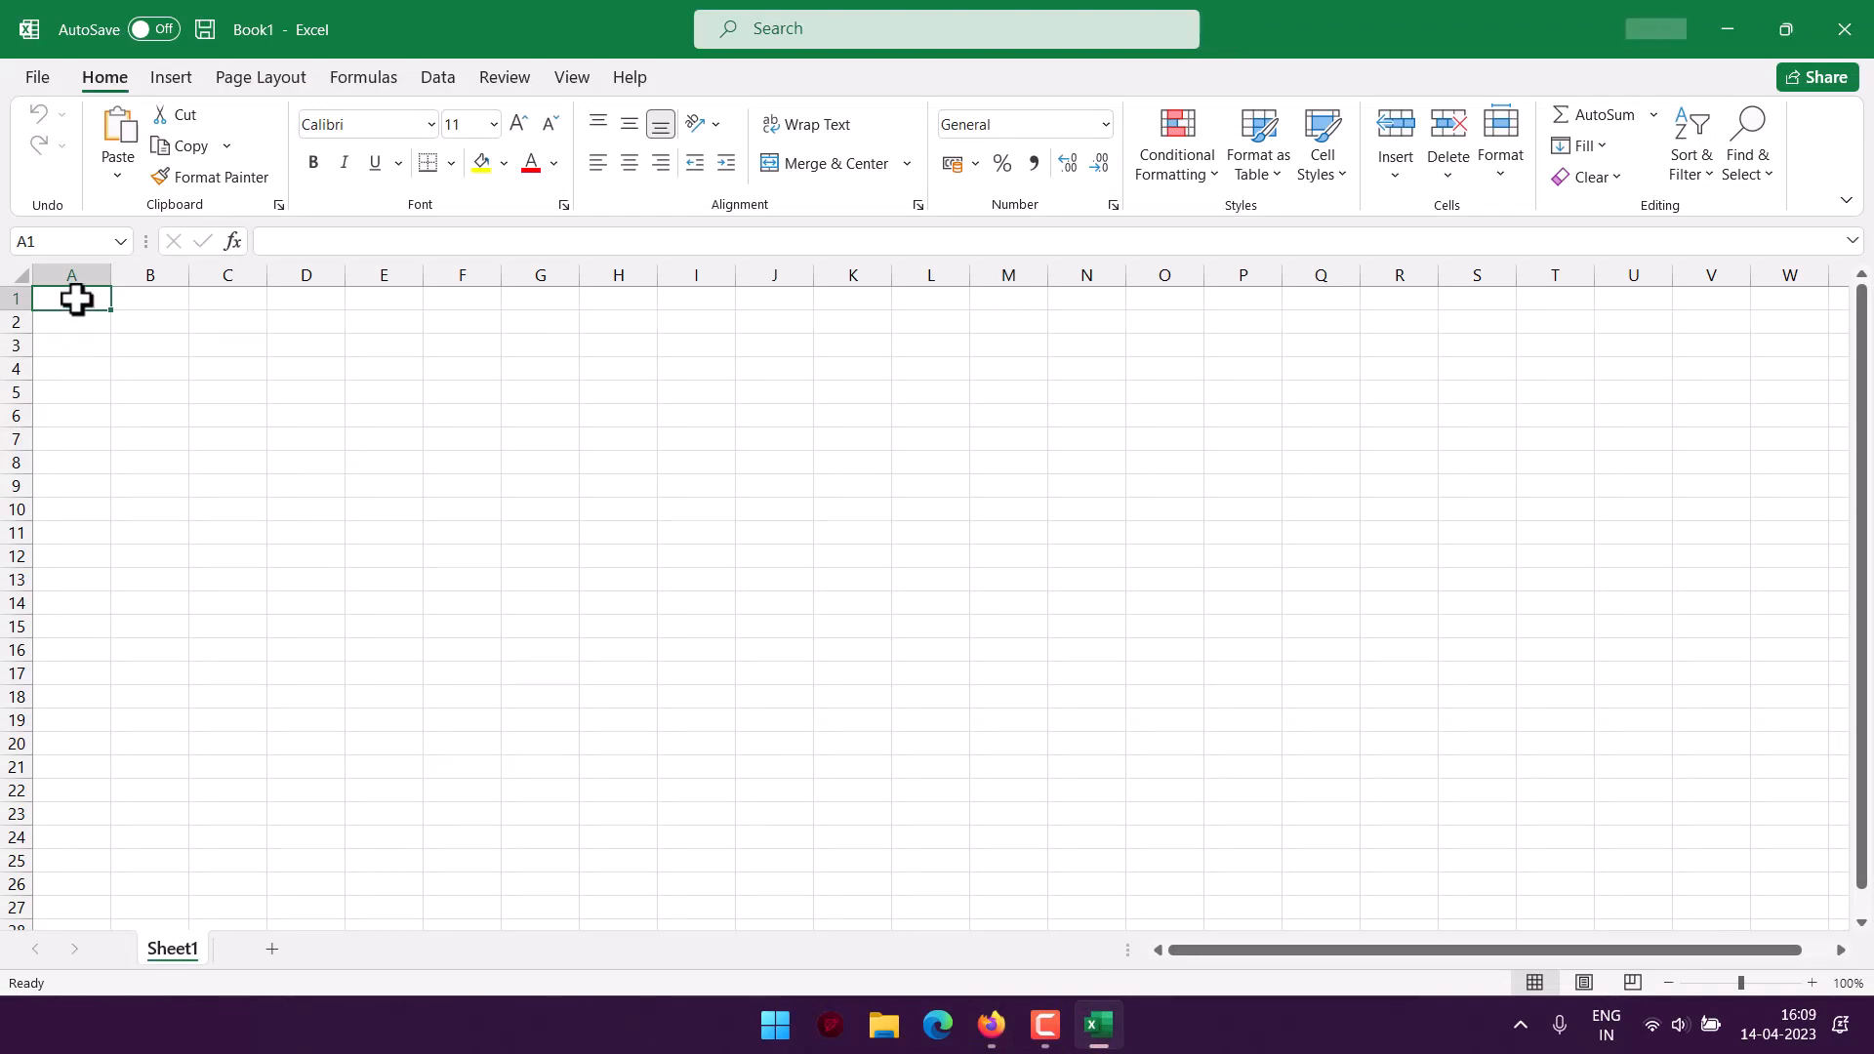
pyautogui.doubleClick(75, 297)
pyautogui.write('No')
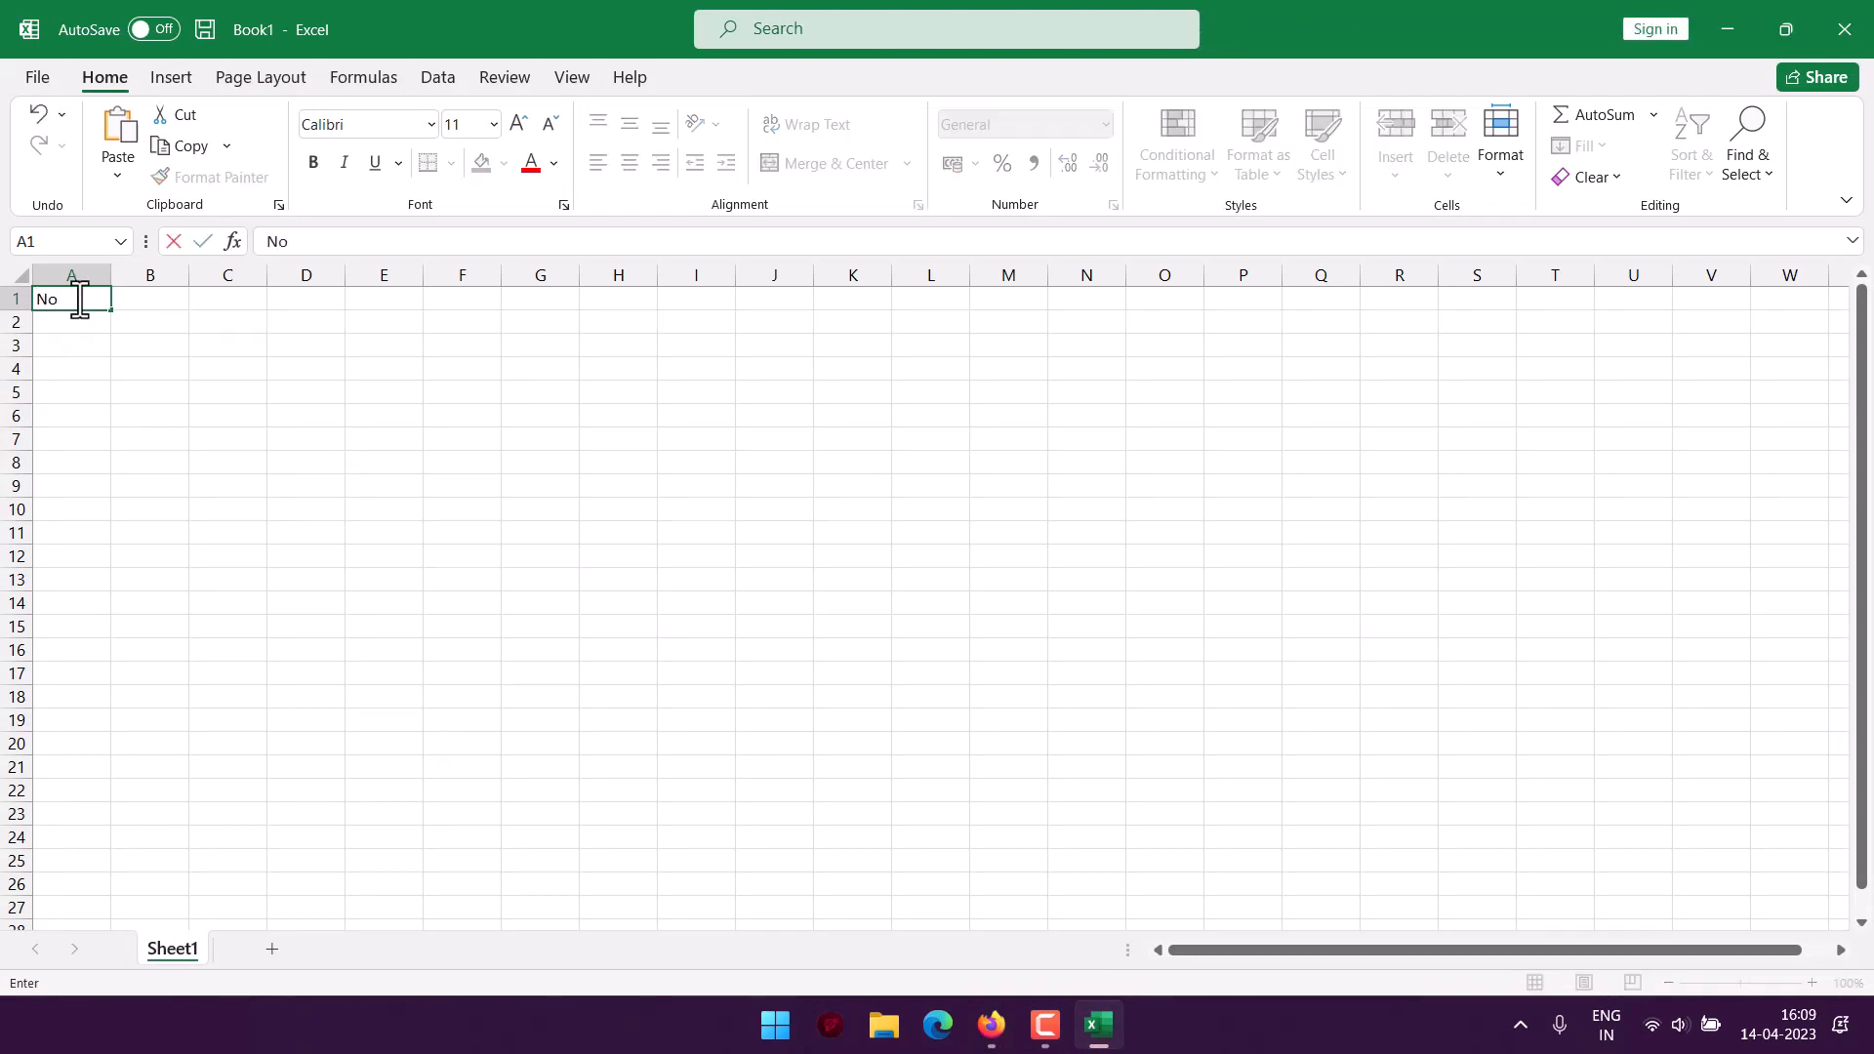
pyautogui.press('Tab')
pyautogui.write('T')
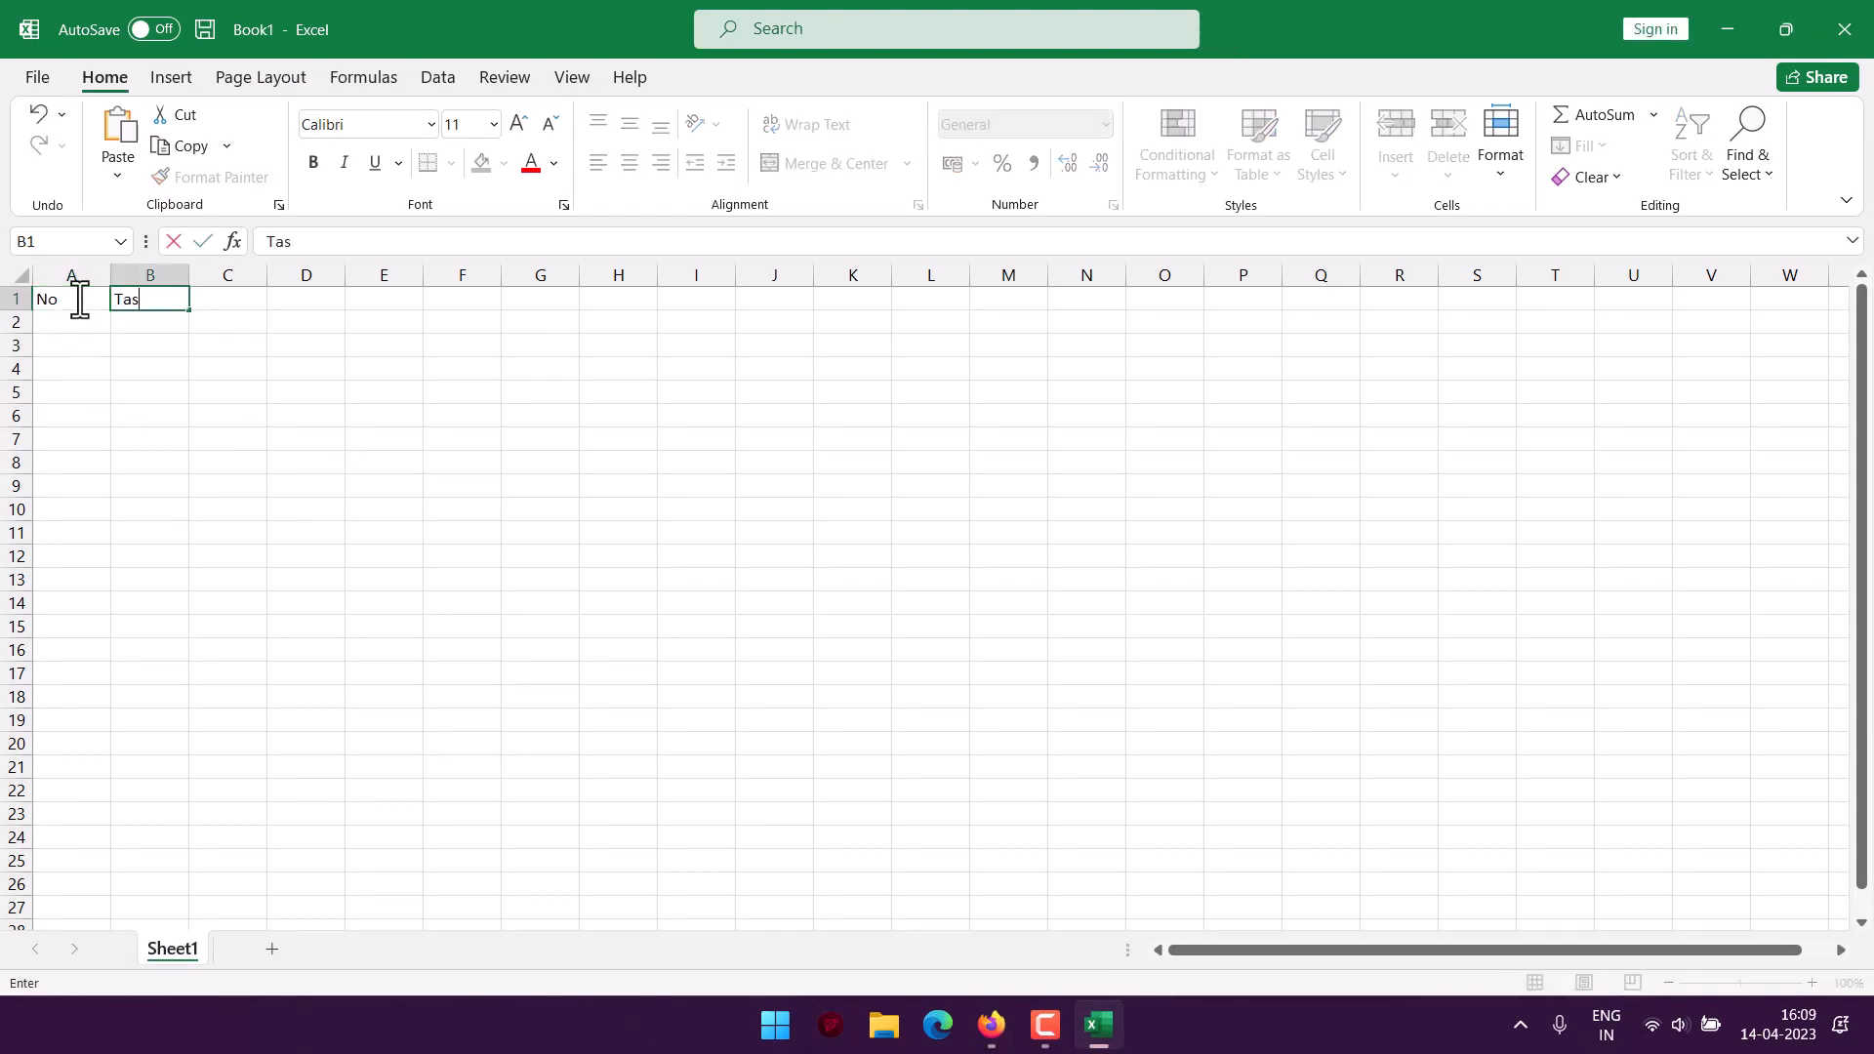
pyautogui.write('ask Name')
pyautogui.press('Tab')
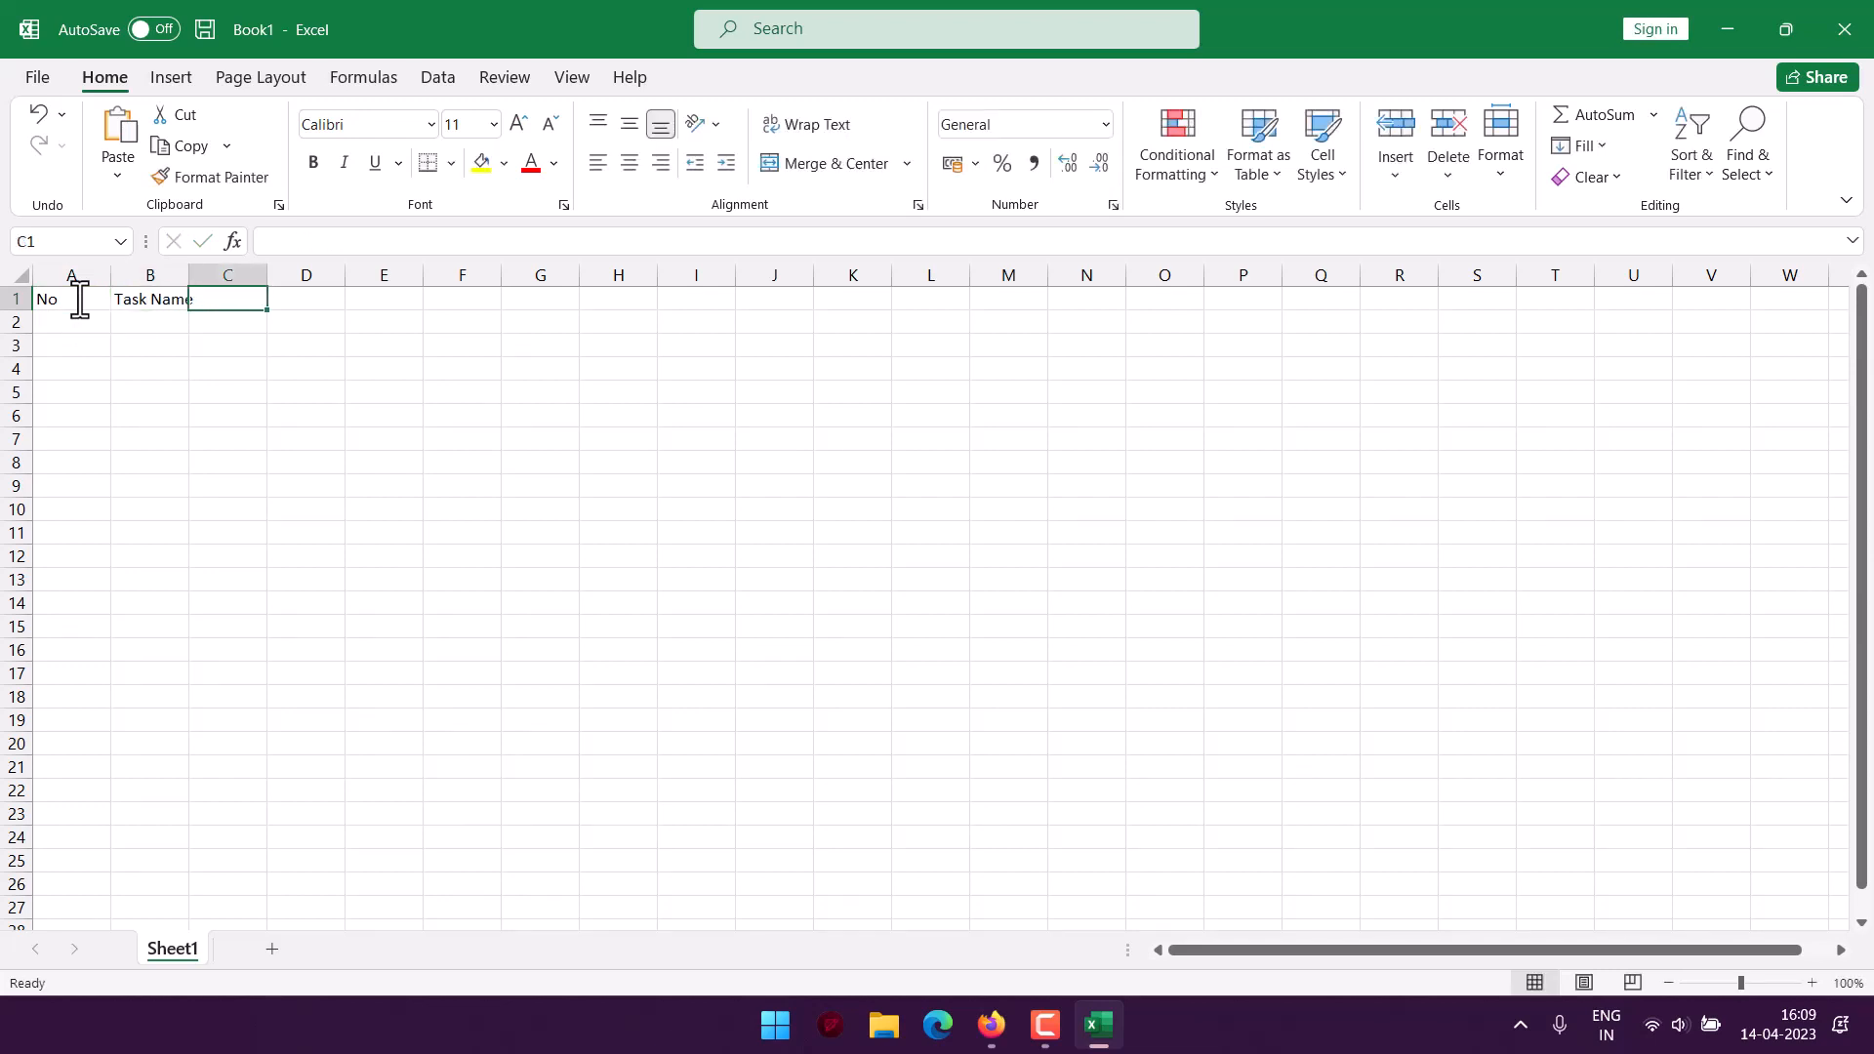
pyautogui.write('Category')
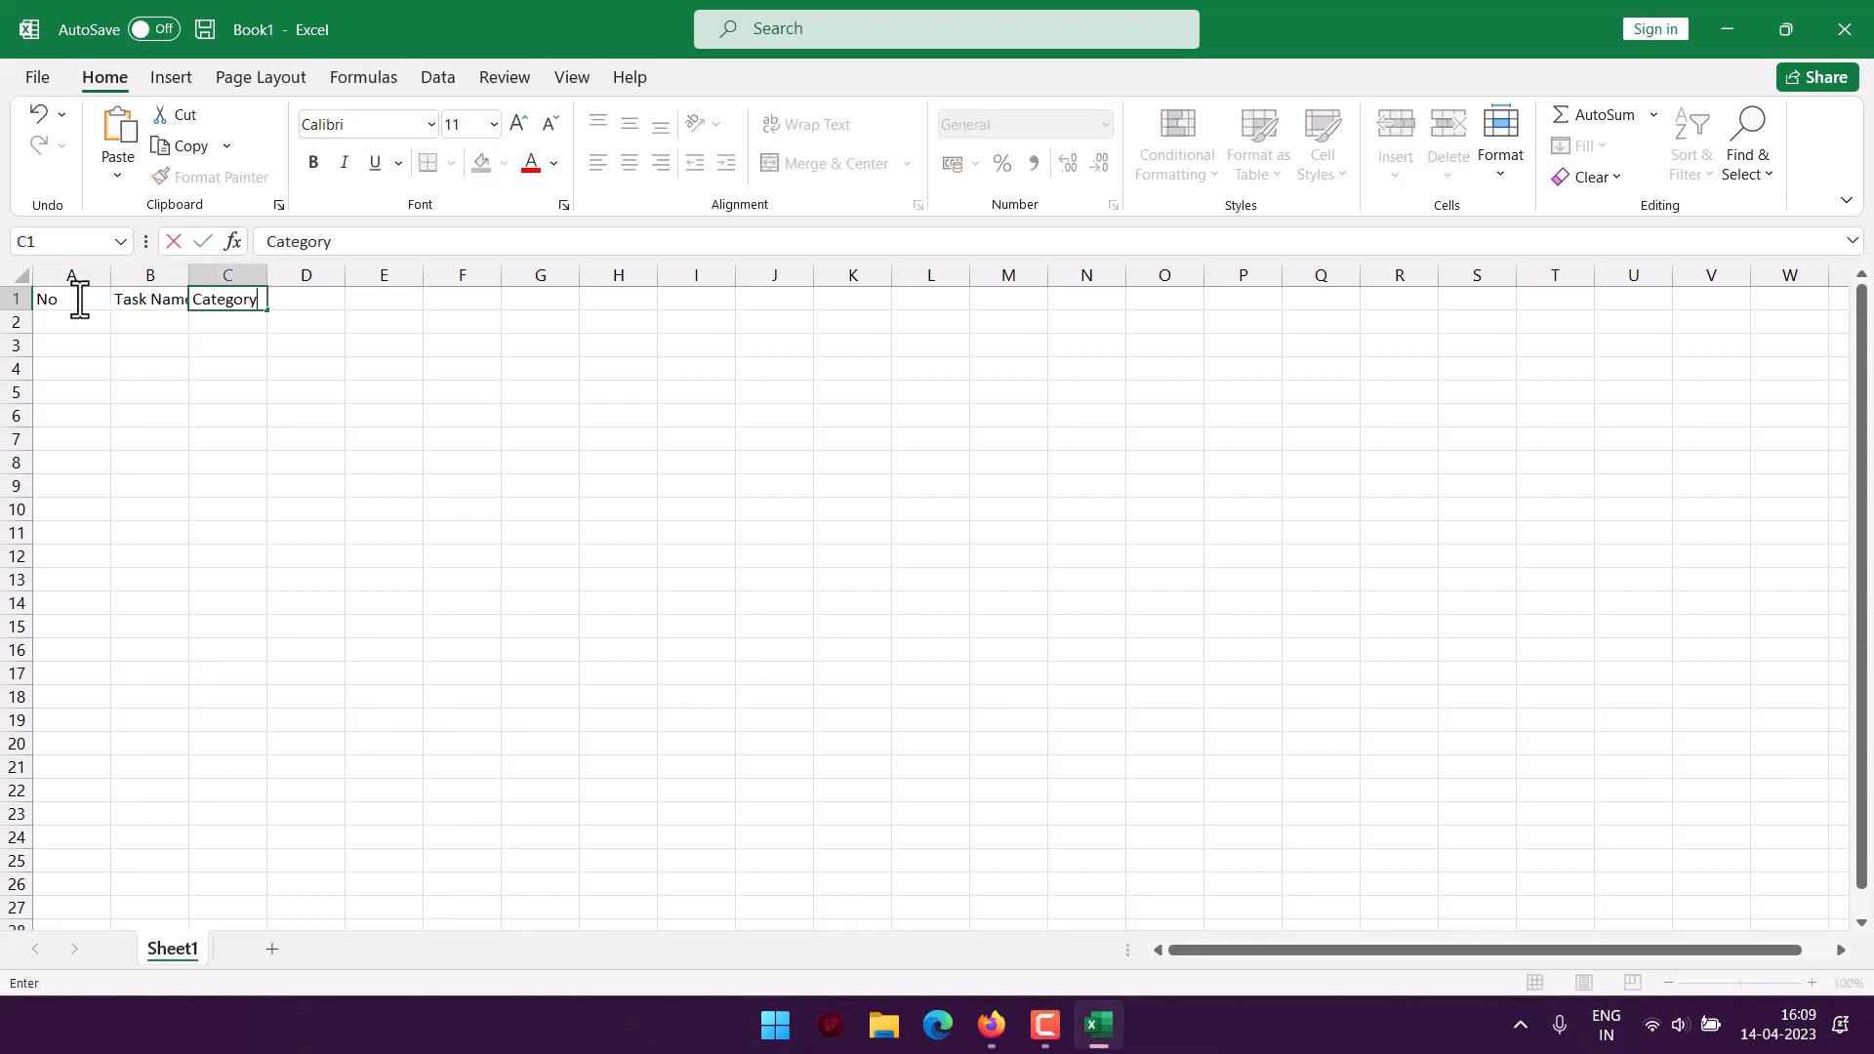
pyautogui.press('Tab')
pyautogui.write('Due')
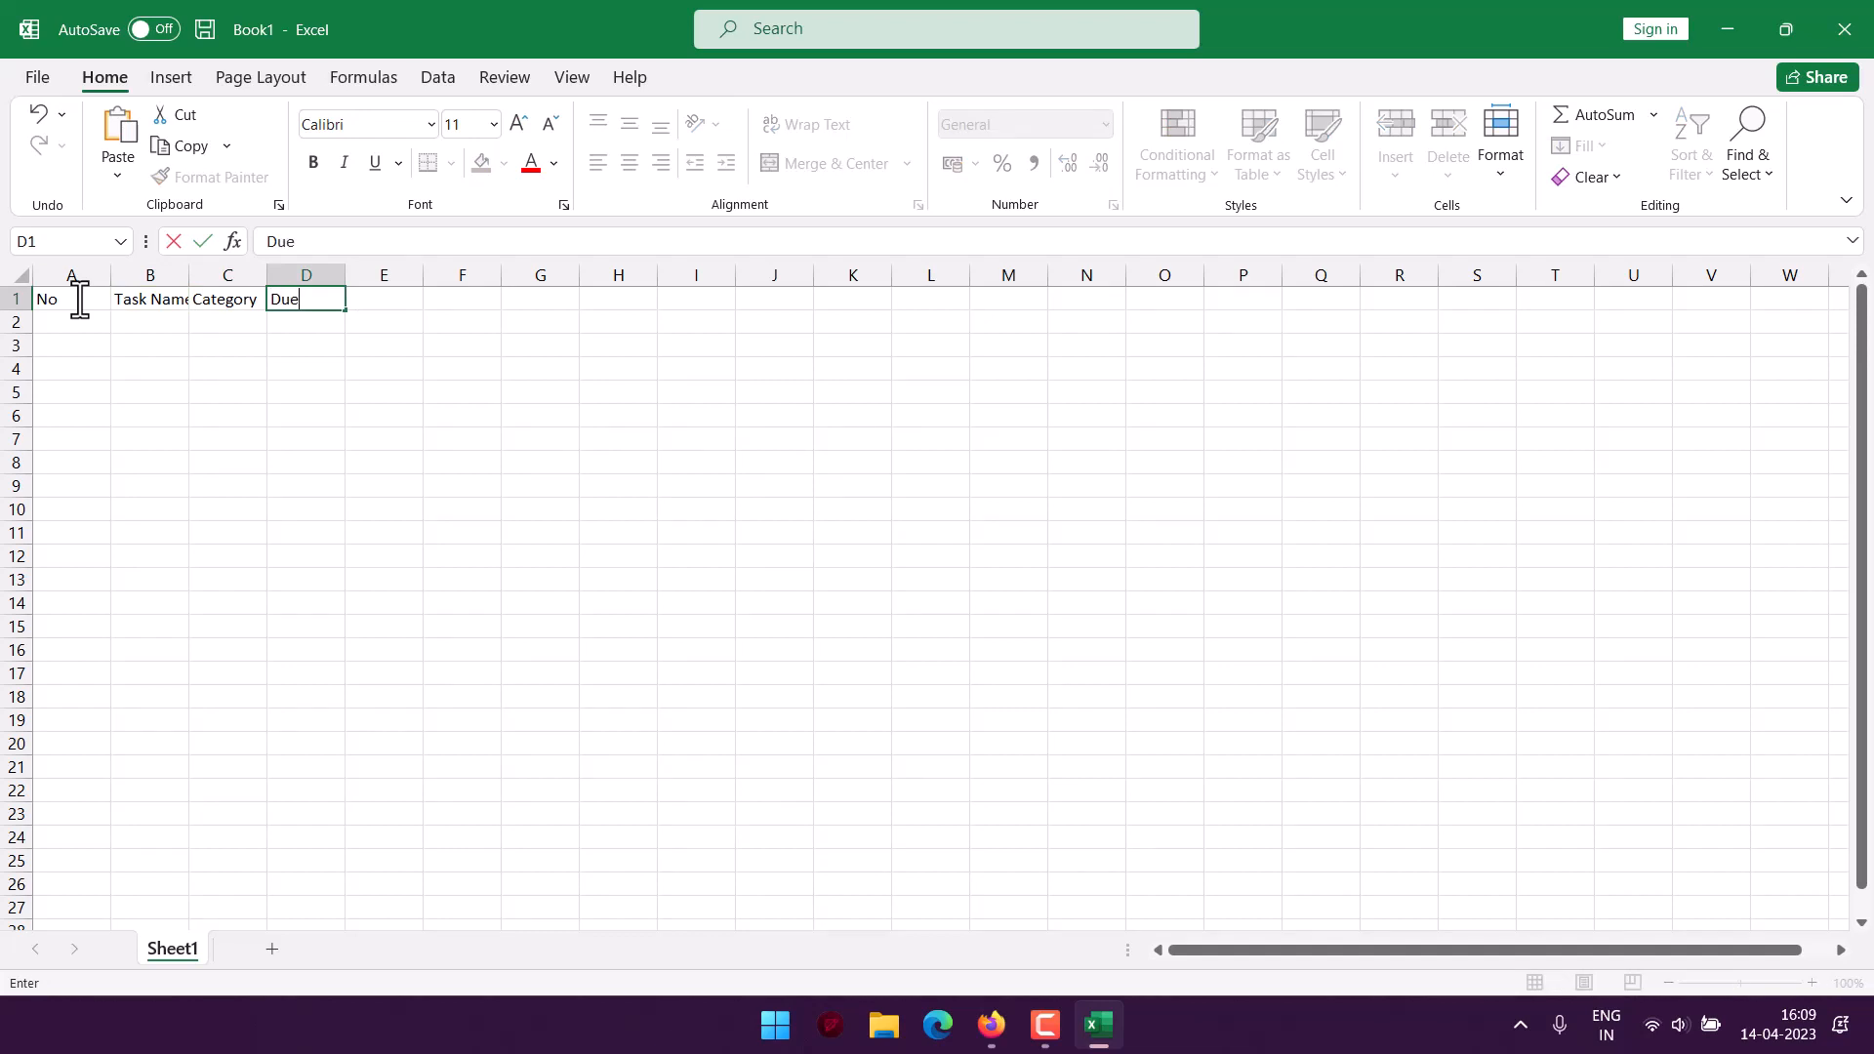
pyautogui.write(' DateN')
pyautogui.press('Tab')
pyautogui.write('Not')
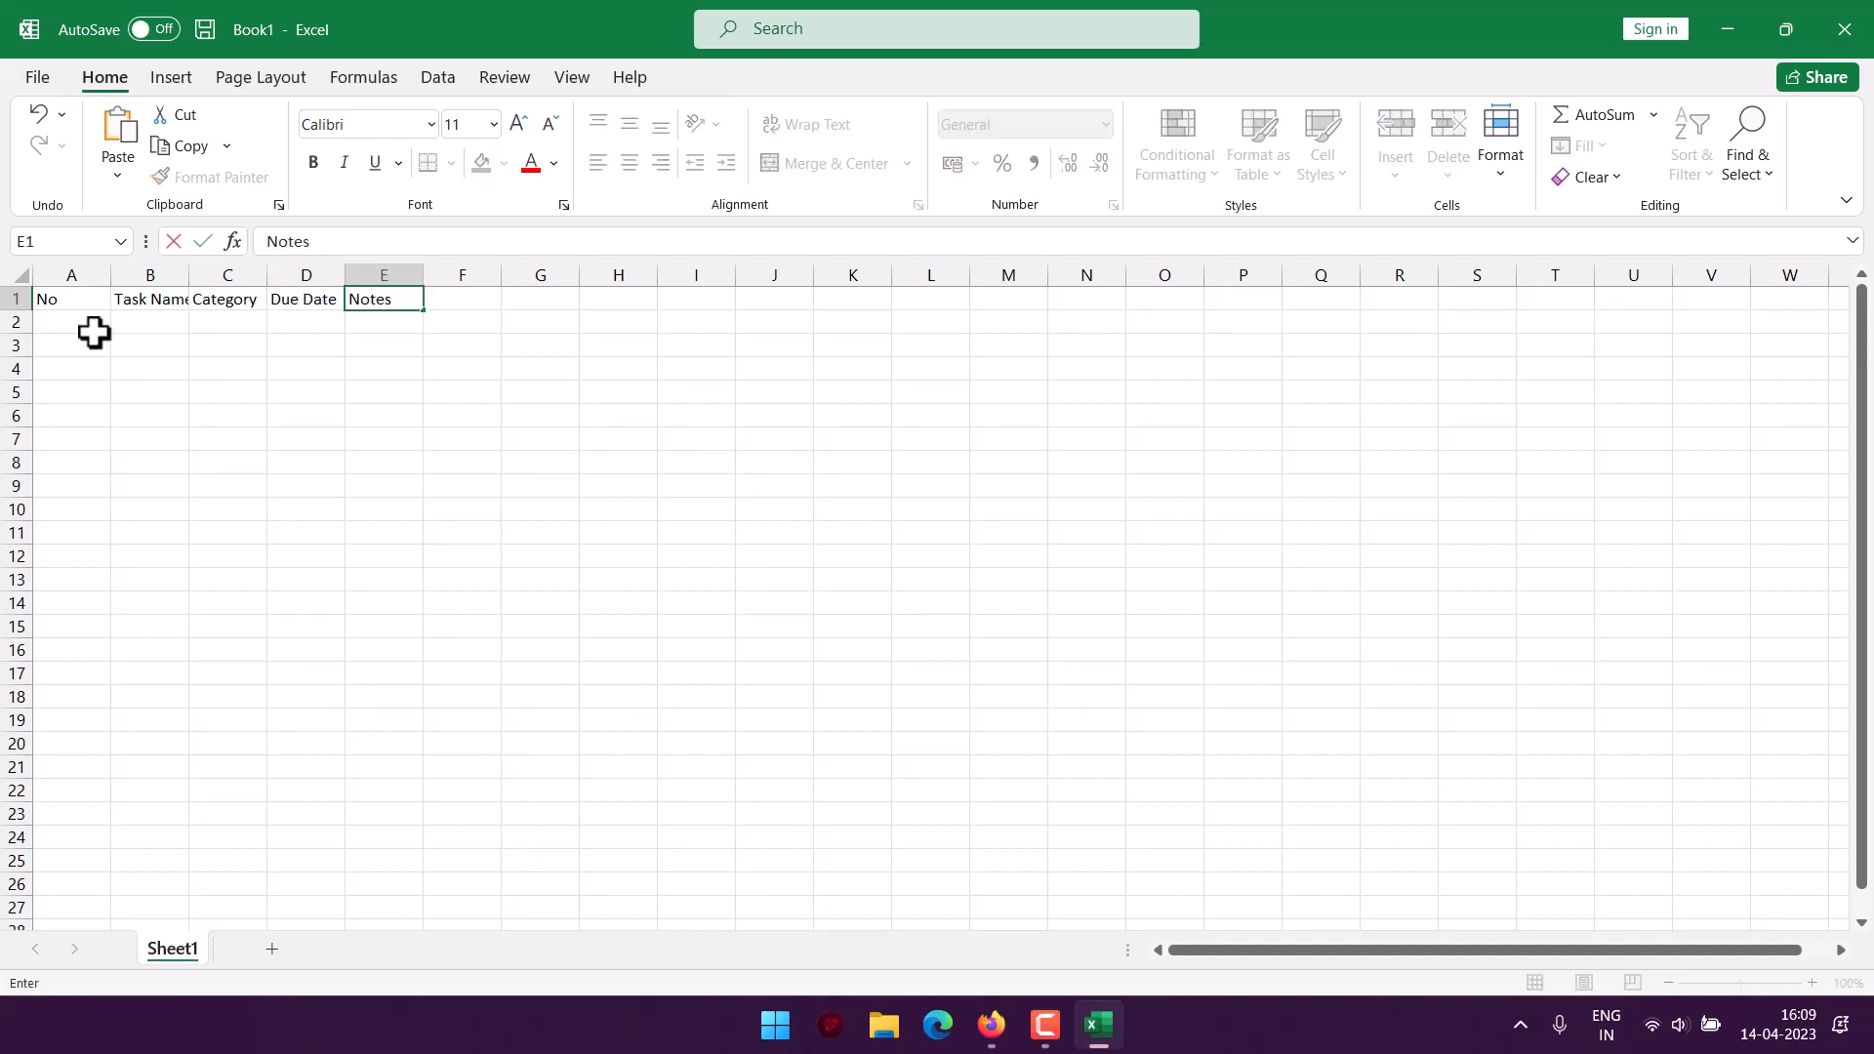
# Step: Start the first task record in row 2 with No 1, Task Name "Clean Folder" and Category "Office"
pyautogui.click(85, 330)
pyautogui.write('1')
pyautogui.press('Tab')
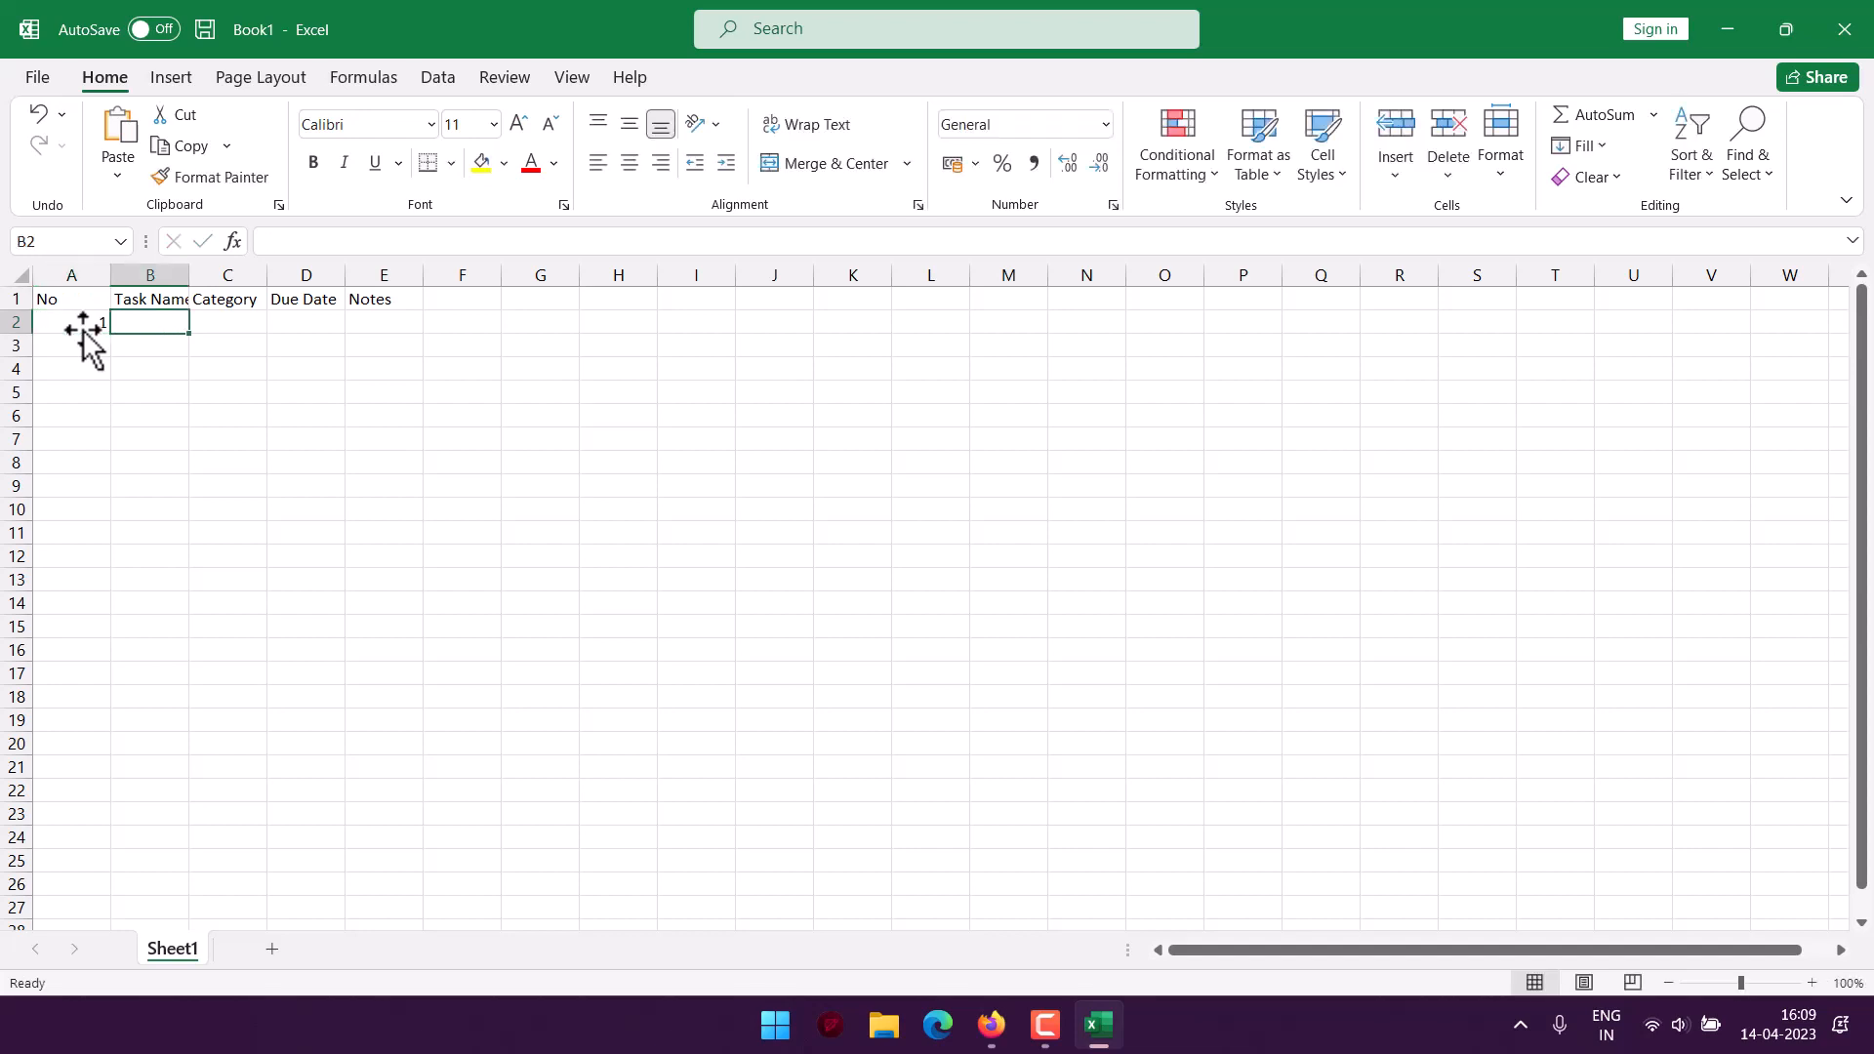
pyautogui.write('Clean')
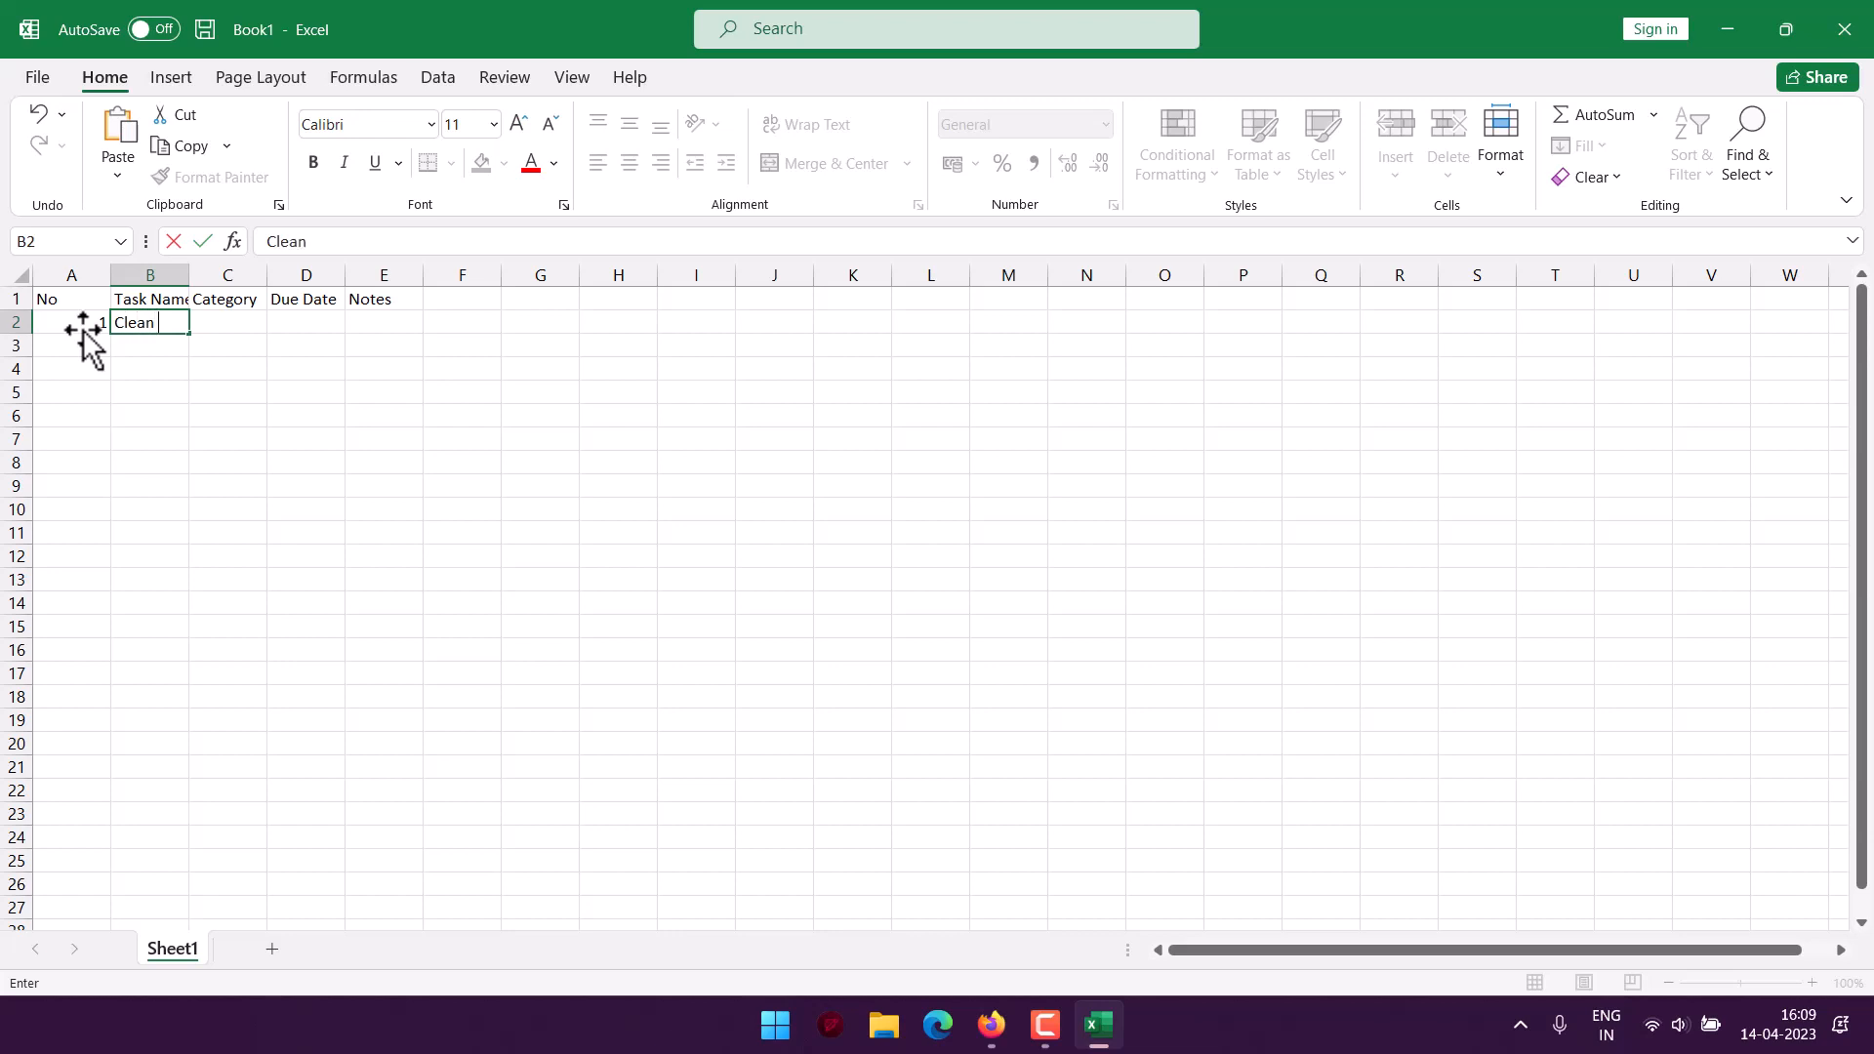
pyautogui.write(' Folder')
pyautogui.press('Tab')
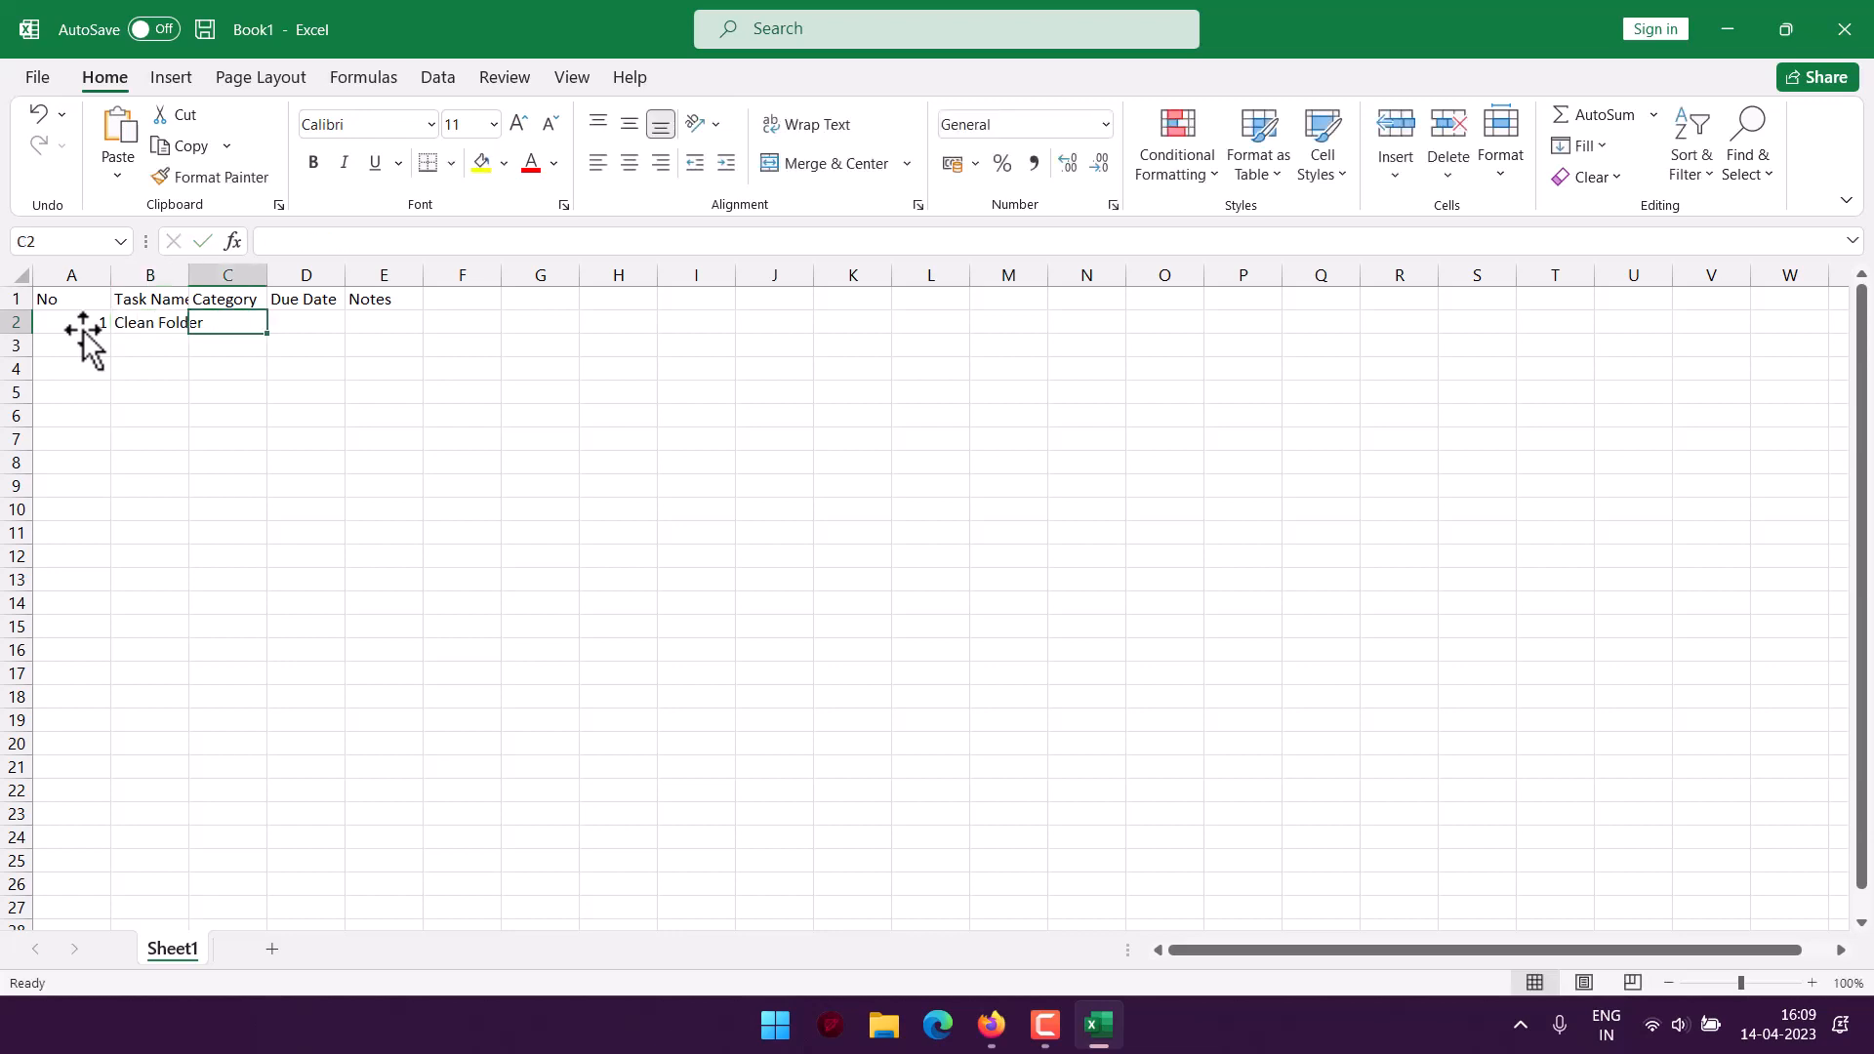
pyautogui.write('Offi')
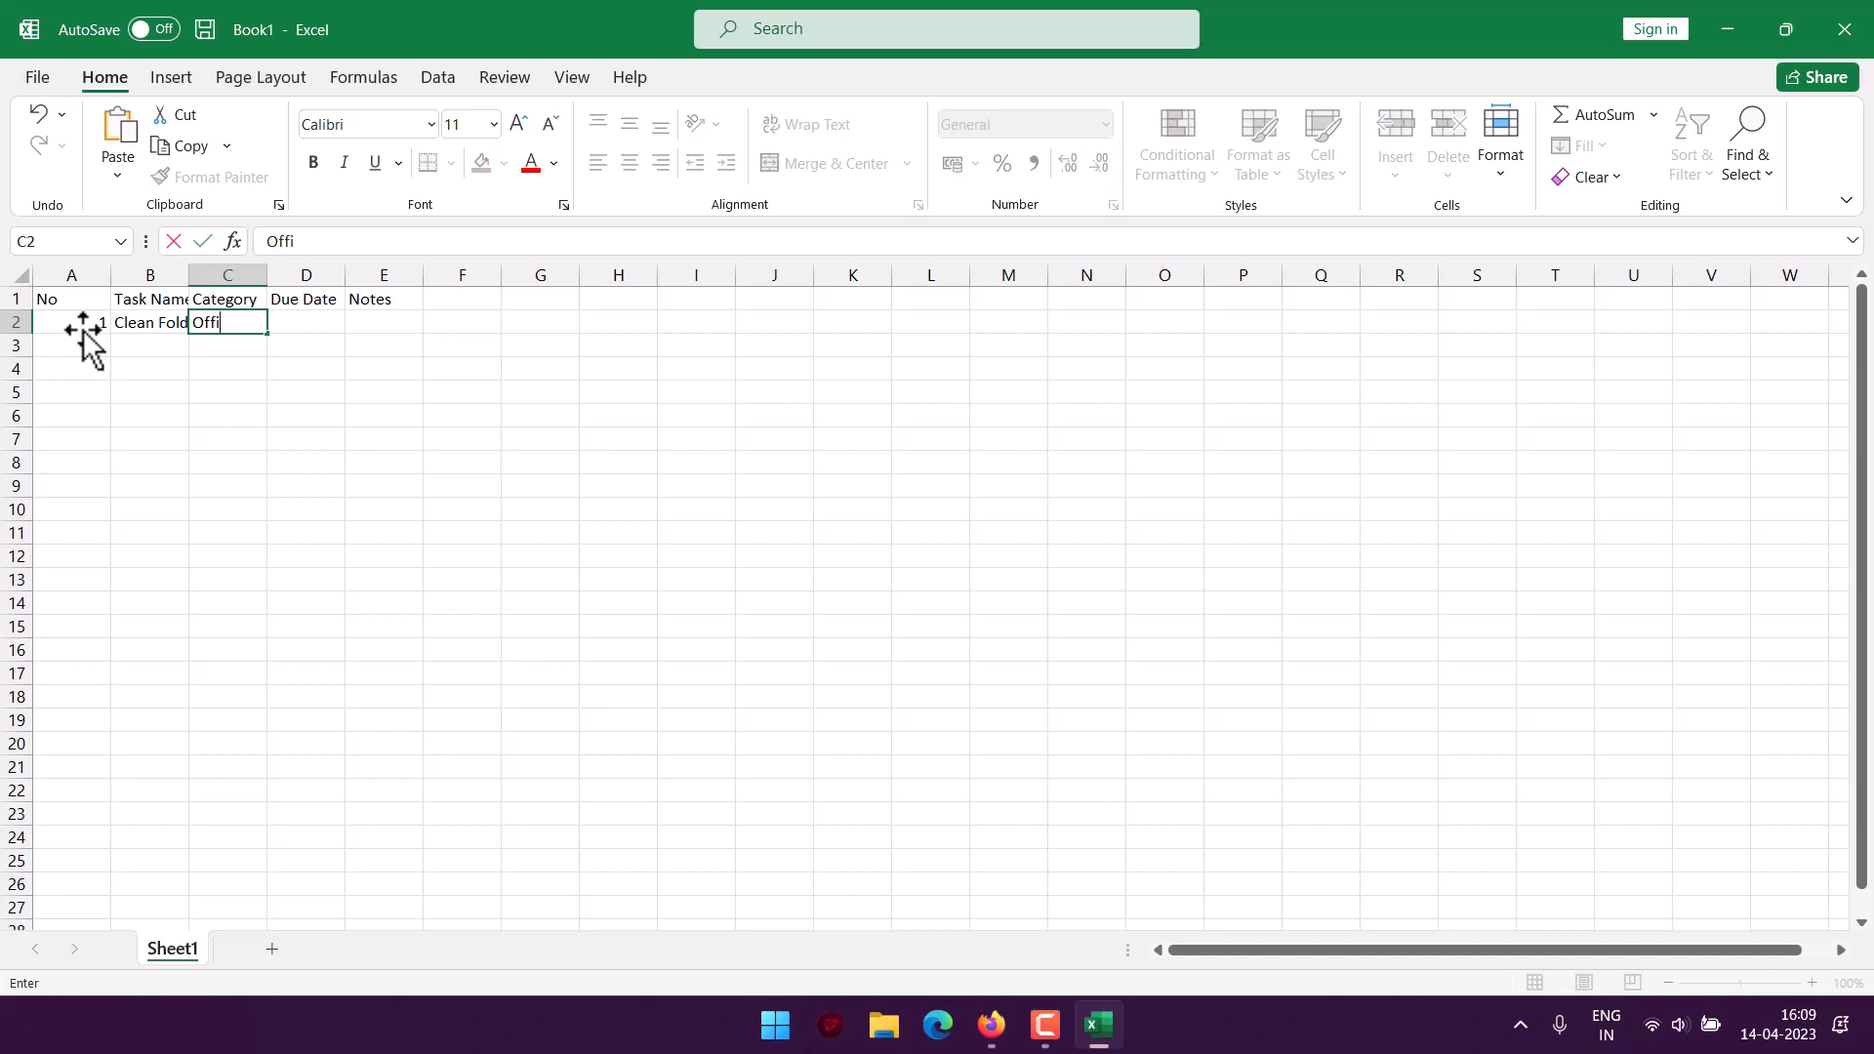
pyautogui.write('ce')
pyautogui.press('Tab')
# Step: Enter due date "2nd March" and note "Clear the clutter in folder documents" in row 2, and autofit the Notes column width
pyautogui.write('2nd M')
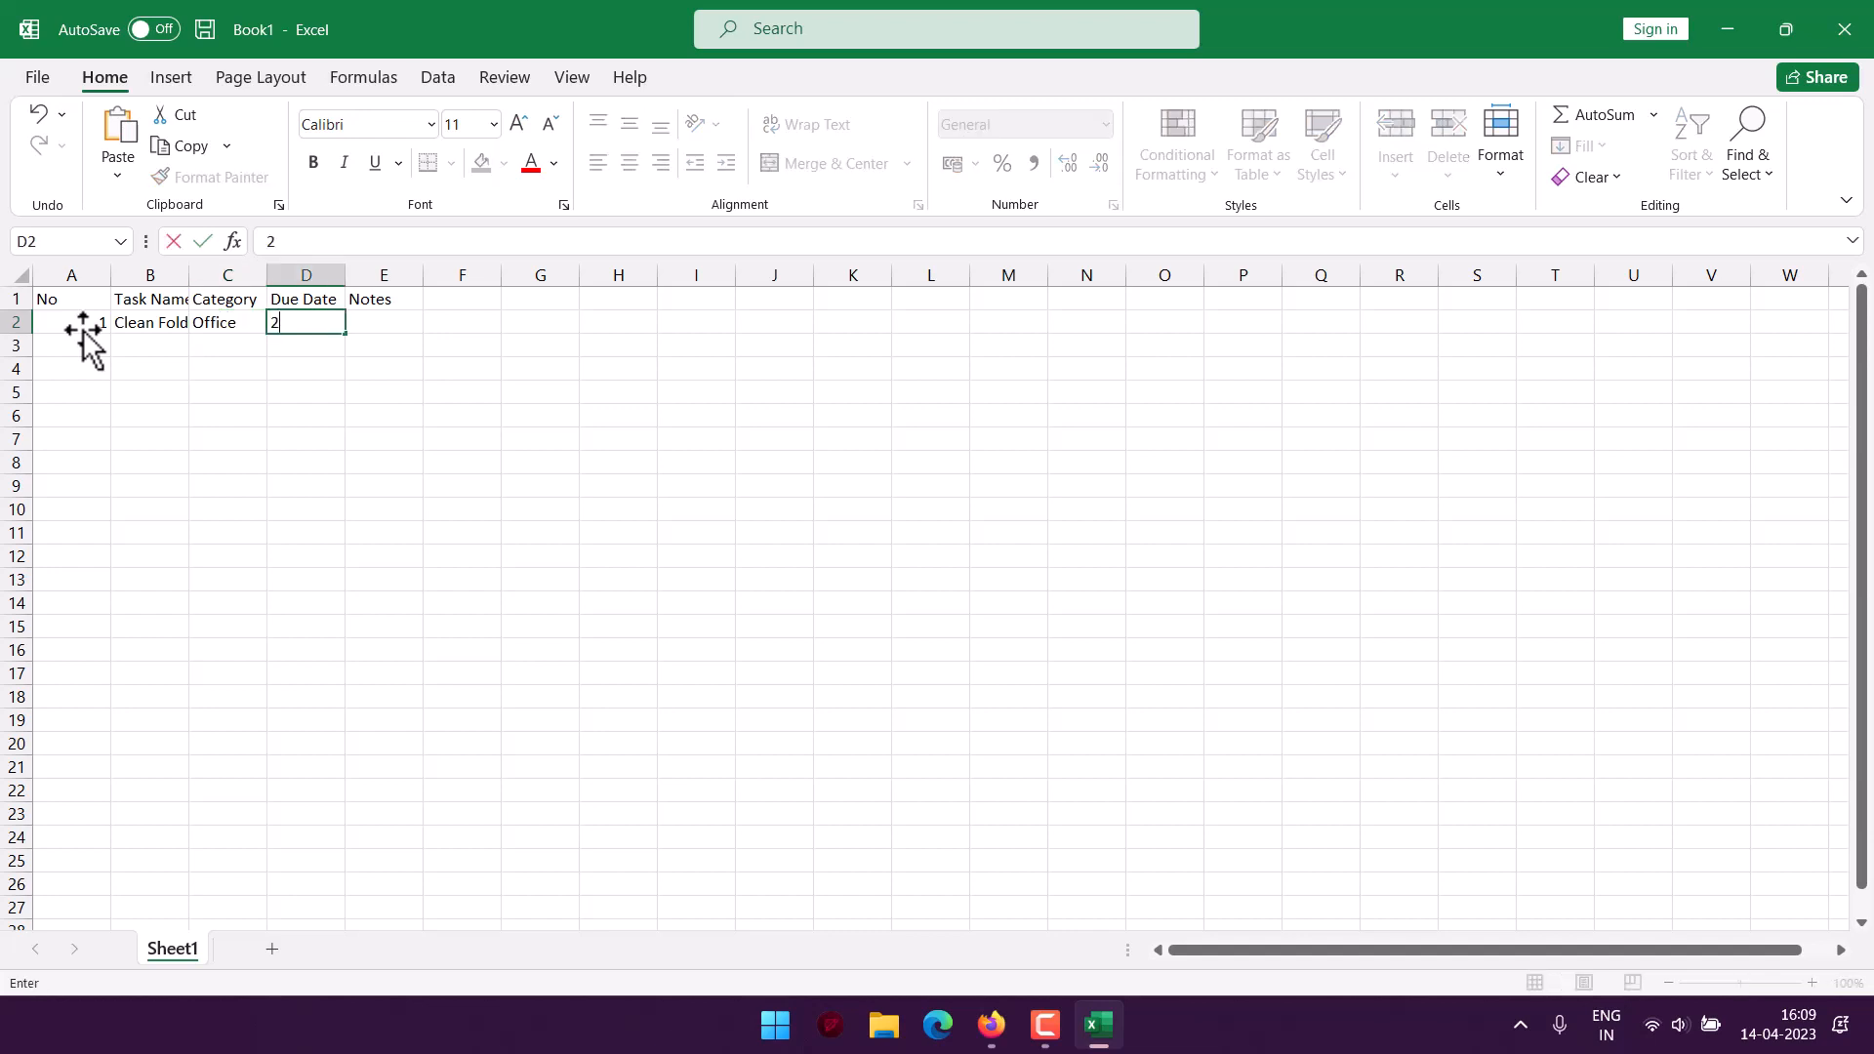
pyautogui.press('Tab')
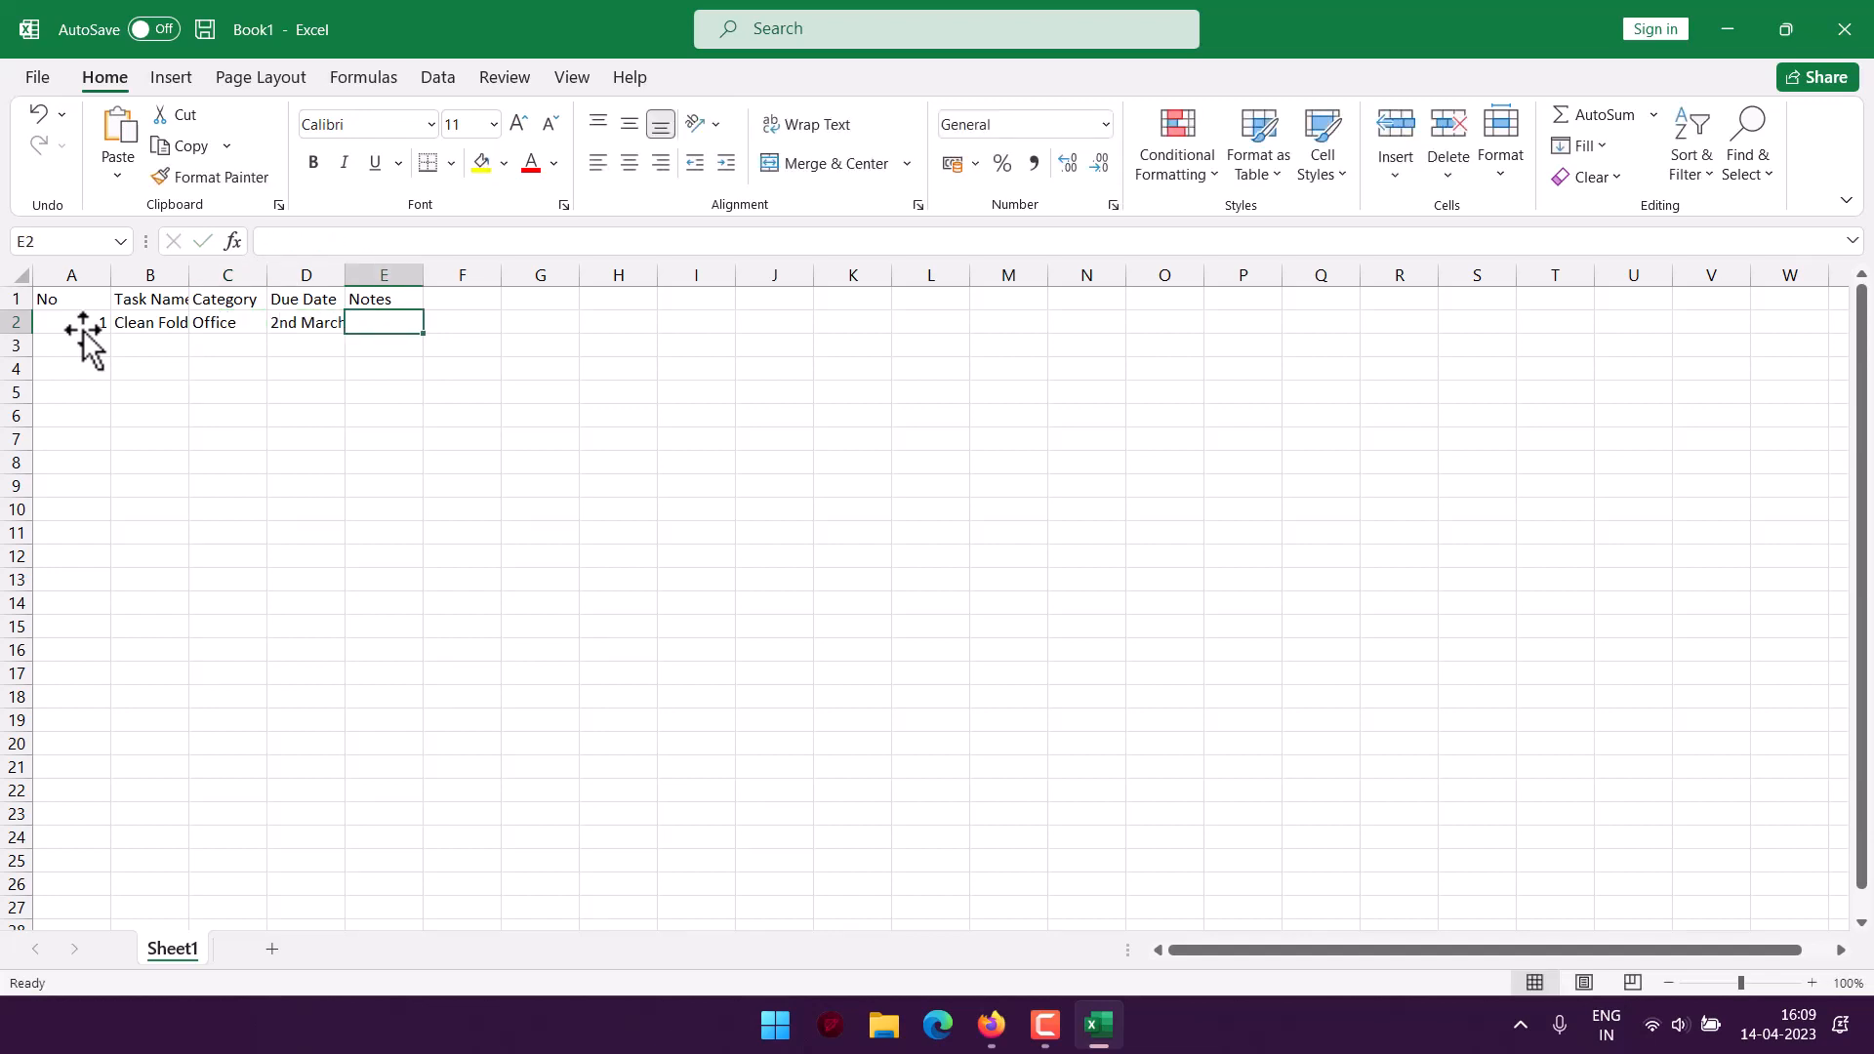
pyautogui.write('Clear the cl')
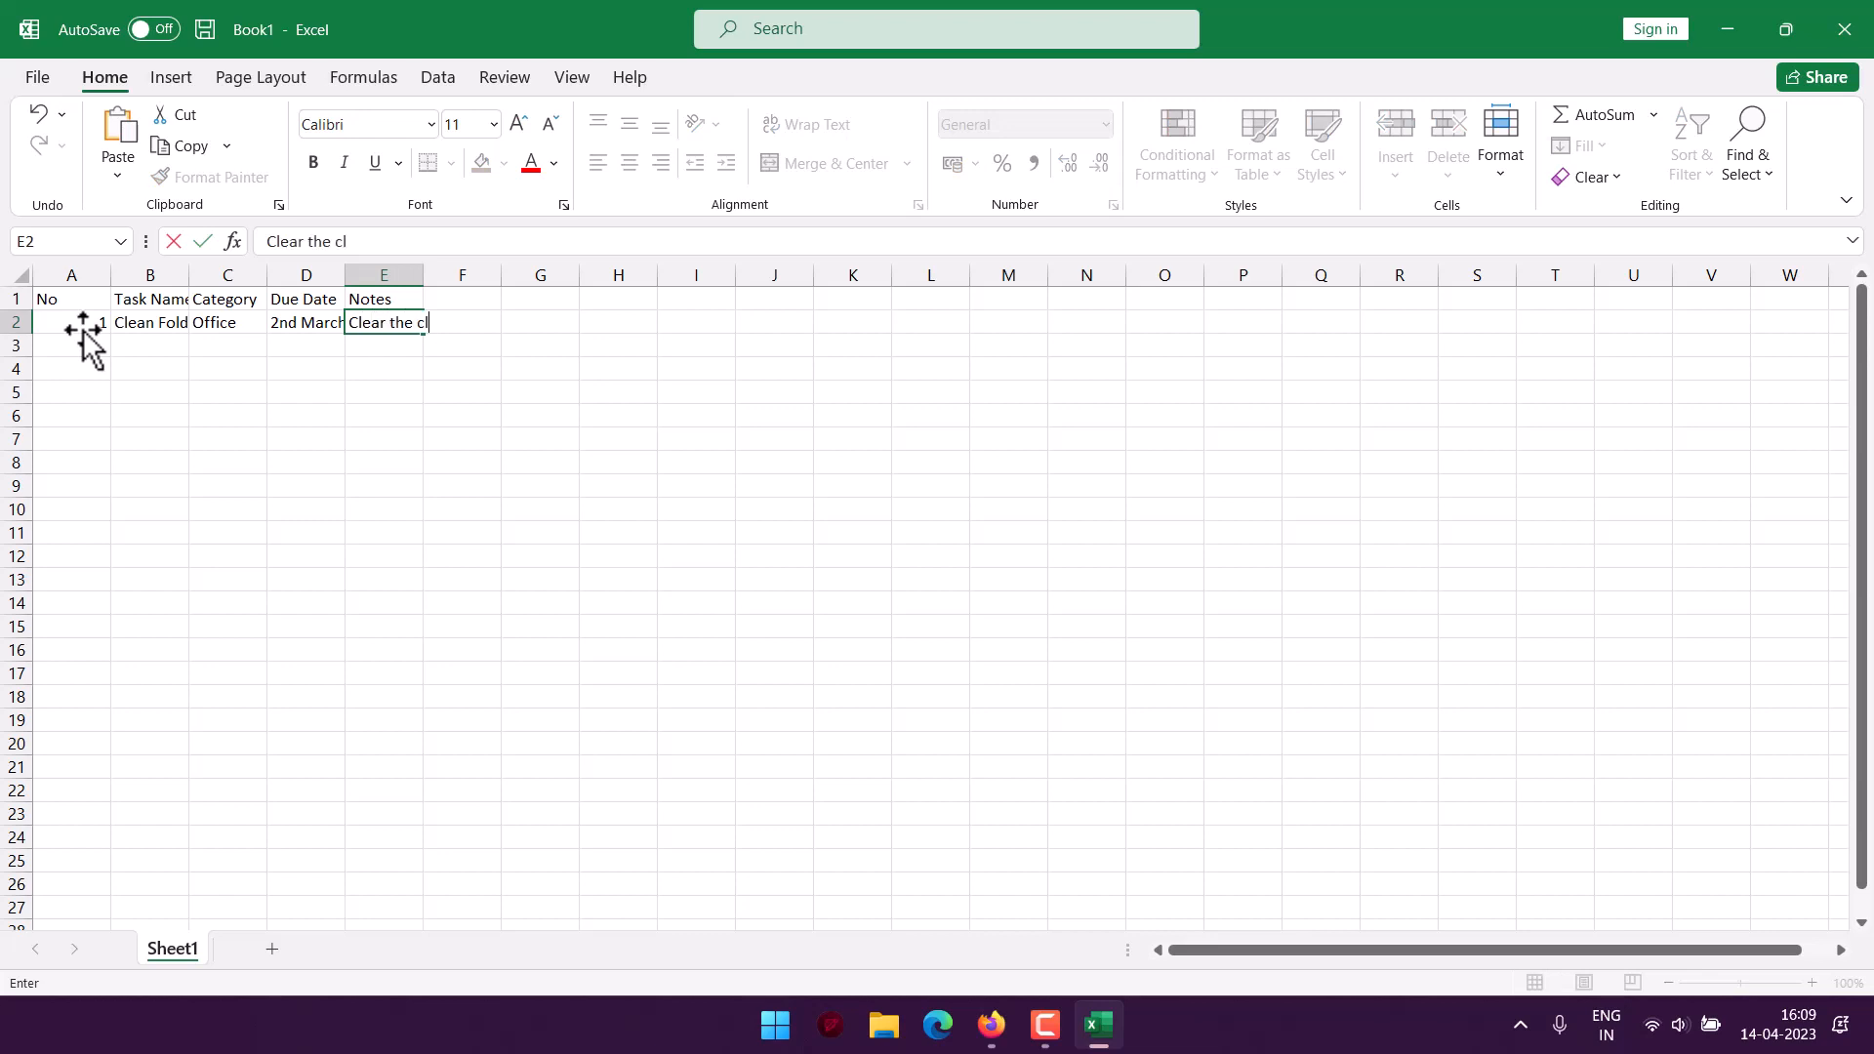
pyautogui.write('utter in folder doc')
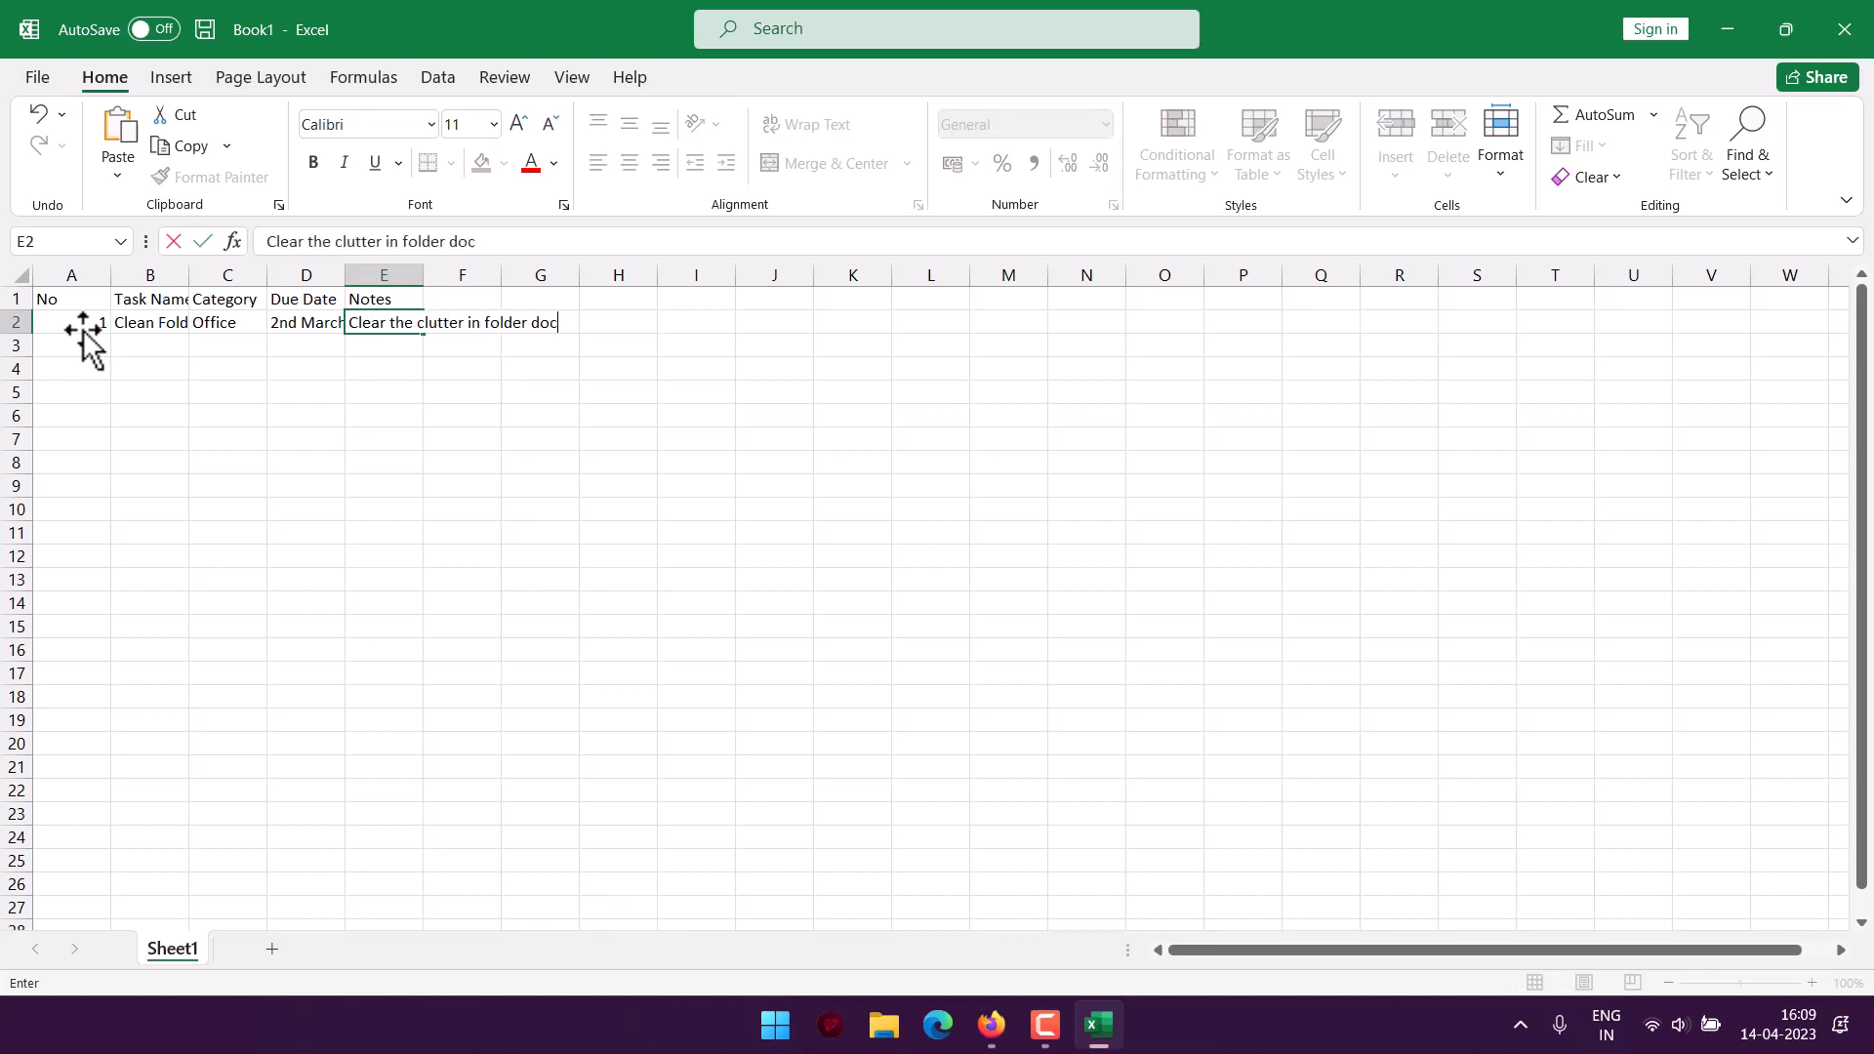
pyautogui.write('uments')
pyautogui.click(157, 441)
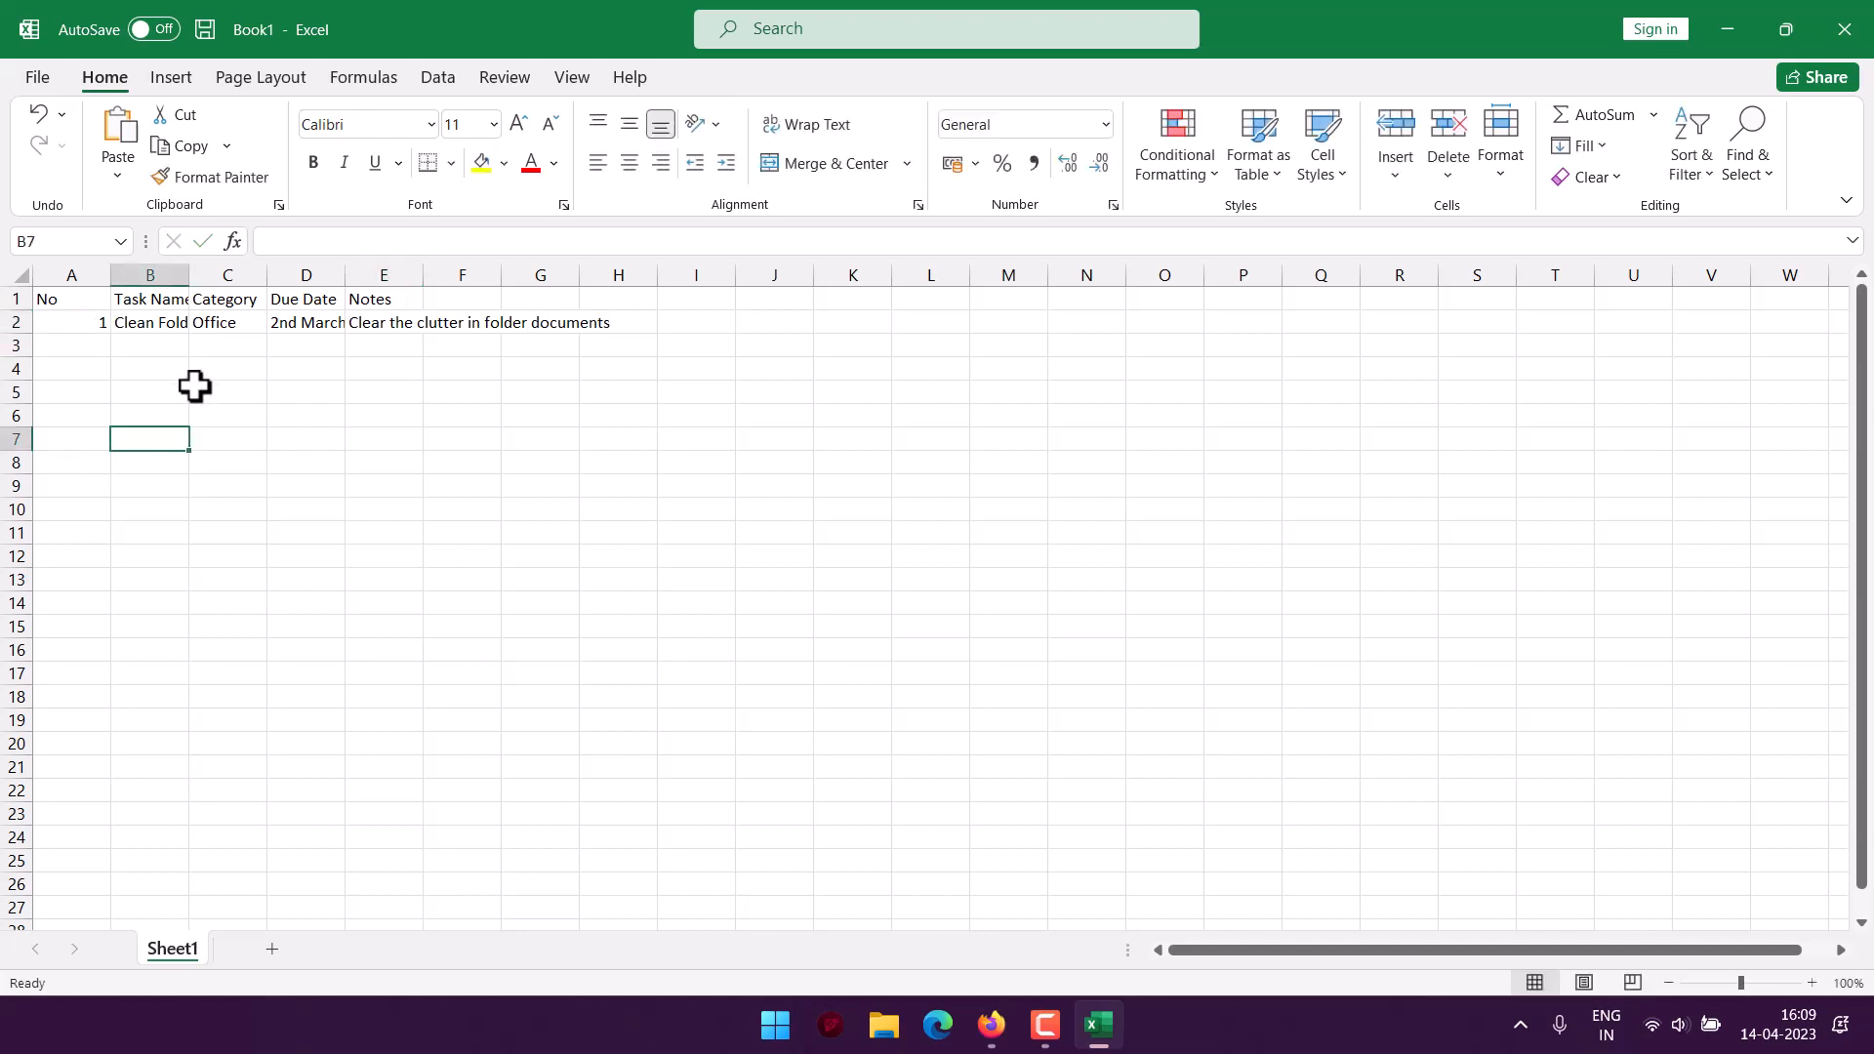
pyautogui.doubleClick(430, 280)
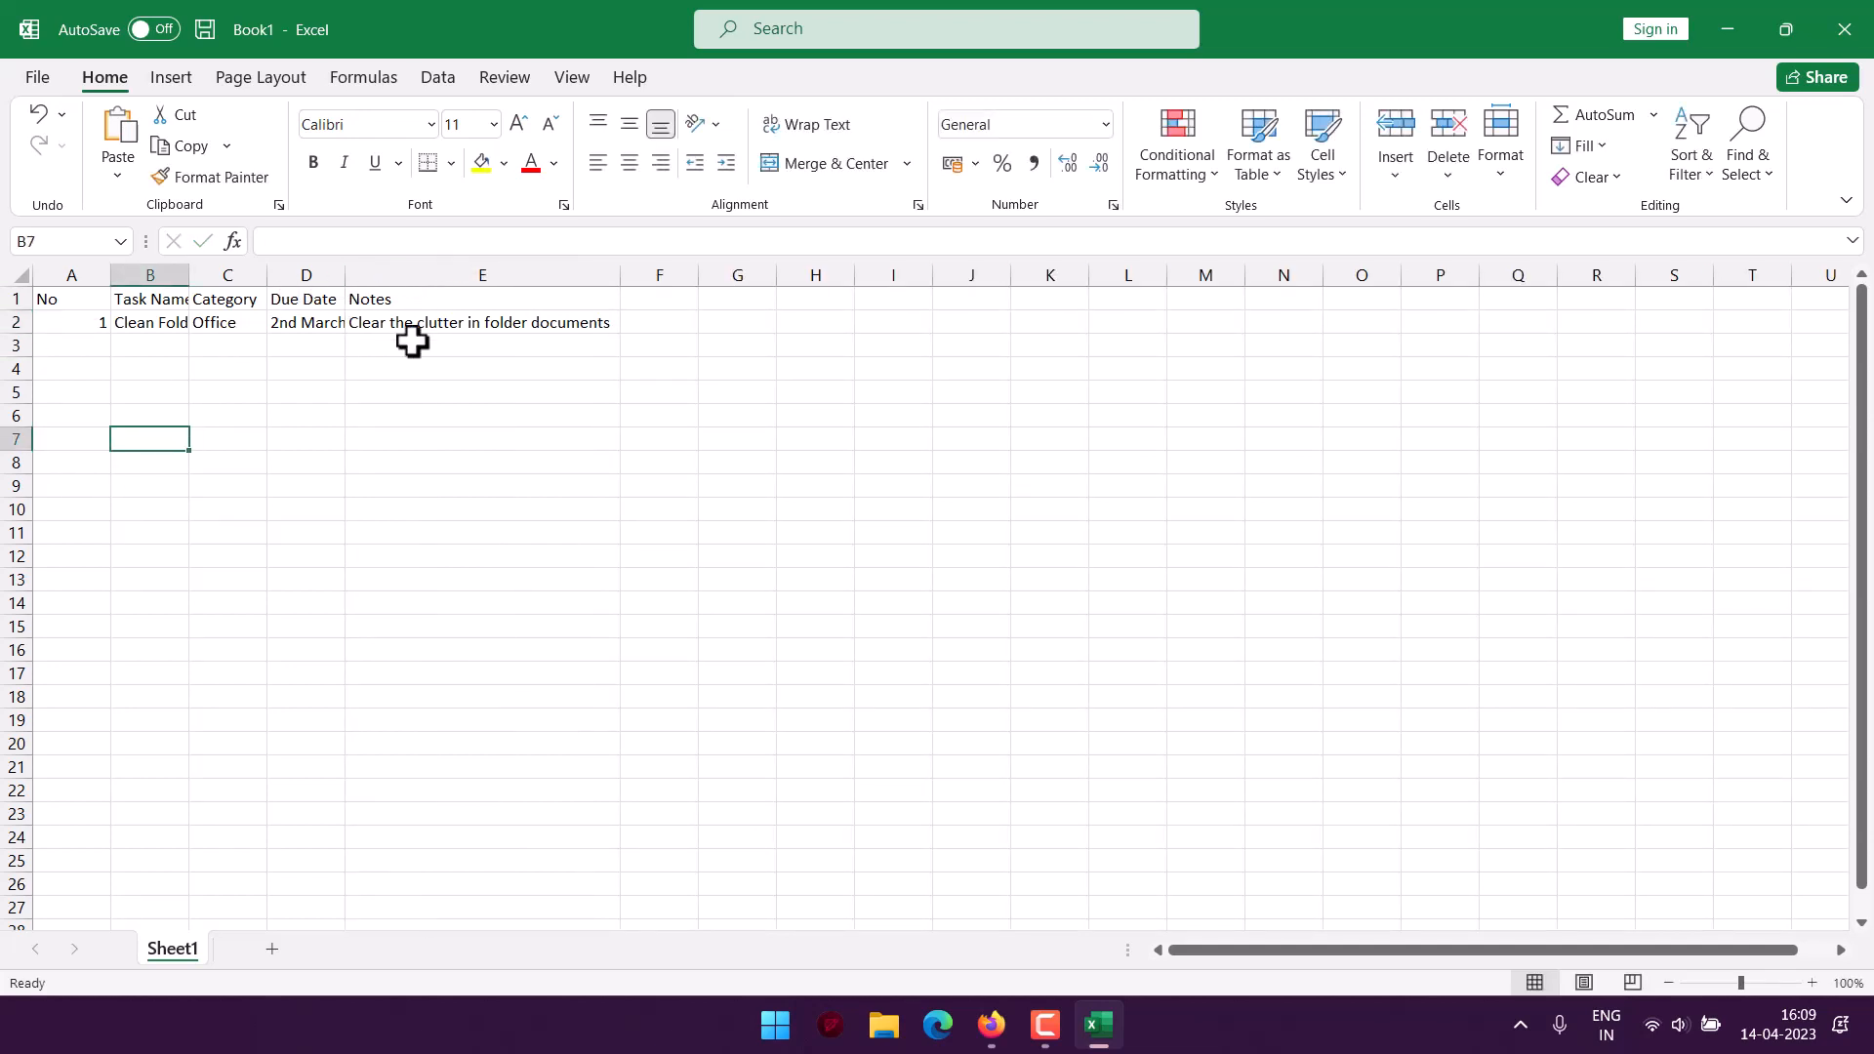
# Step: Fill row 3 with No 2, "Sync contacts", category "Office", due date "8th March" and note "Office contacts to sync"
pyautogui.click(66, 343)
pyautogui.write('2')
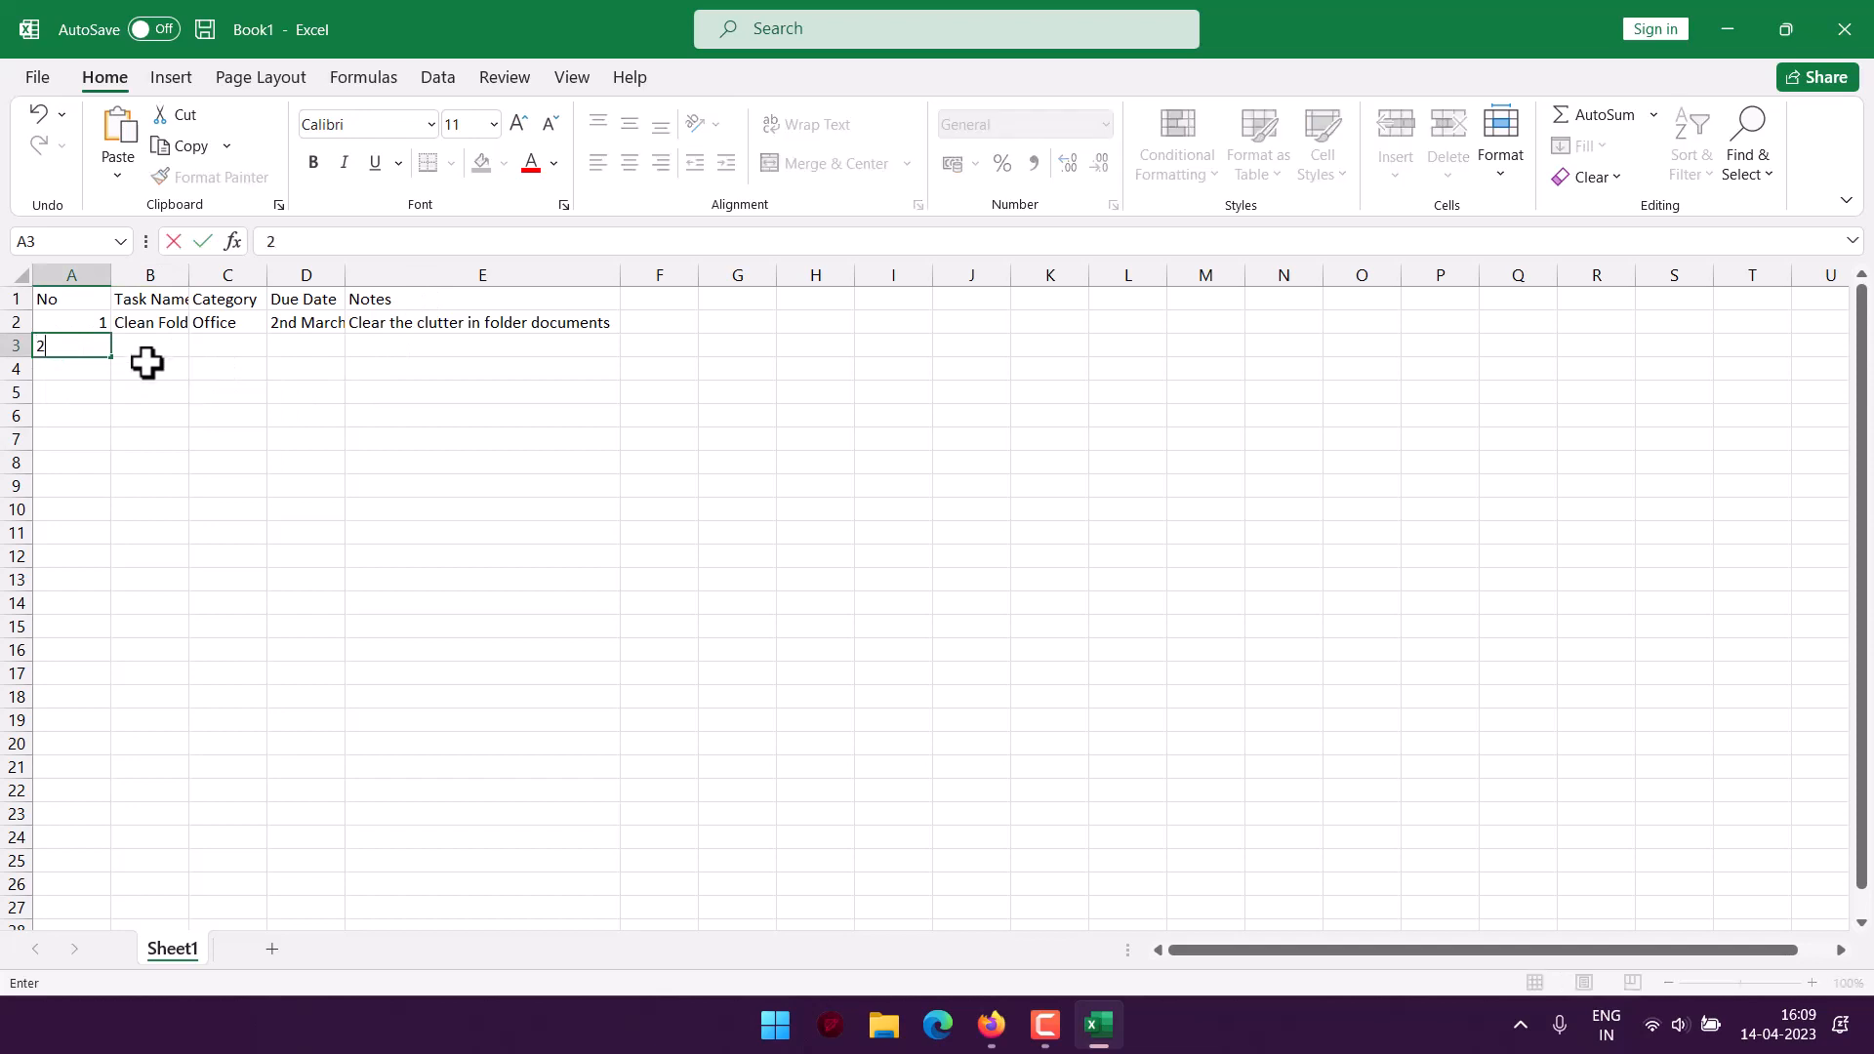
pyautogui.click(151, 345)
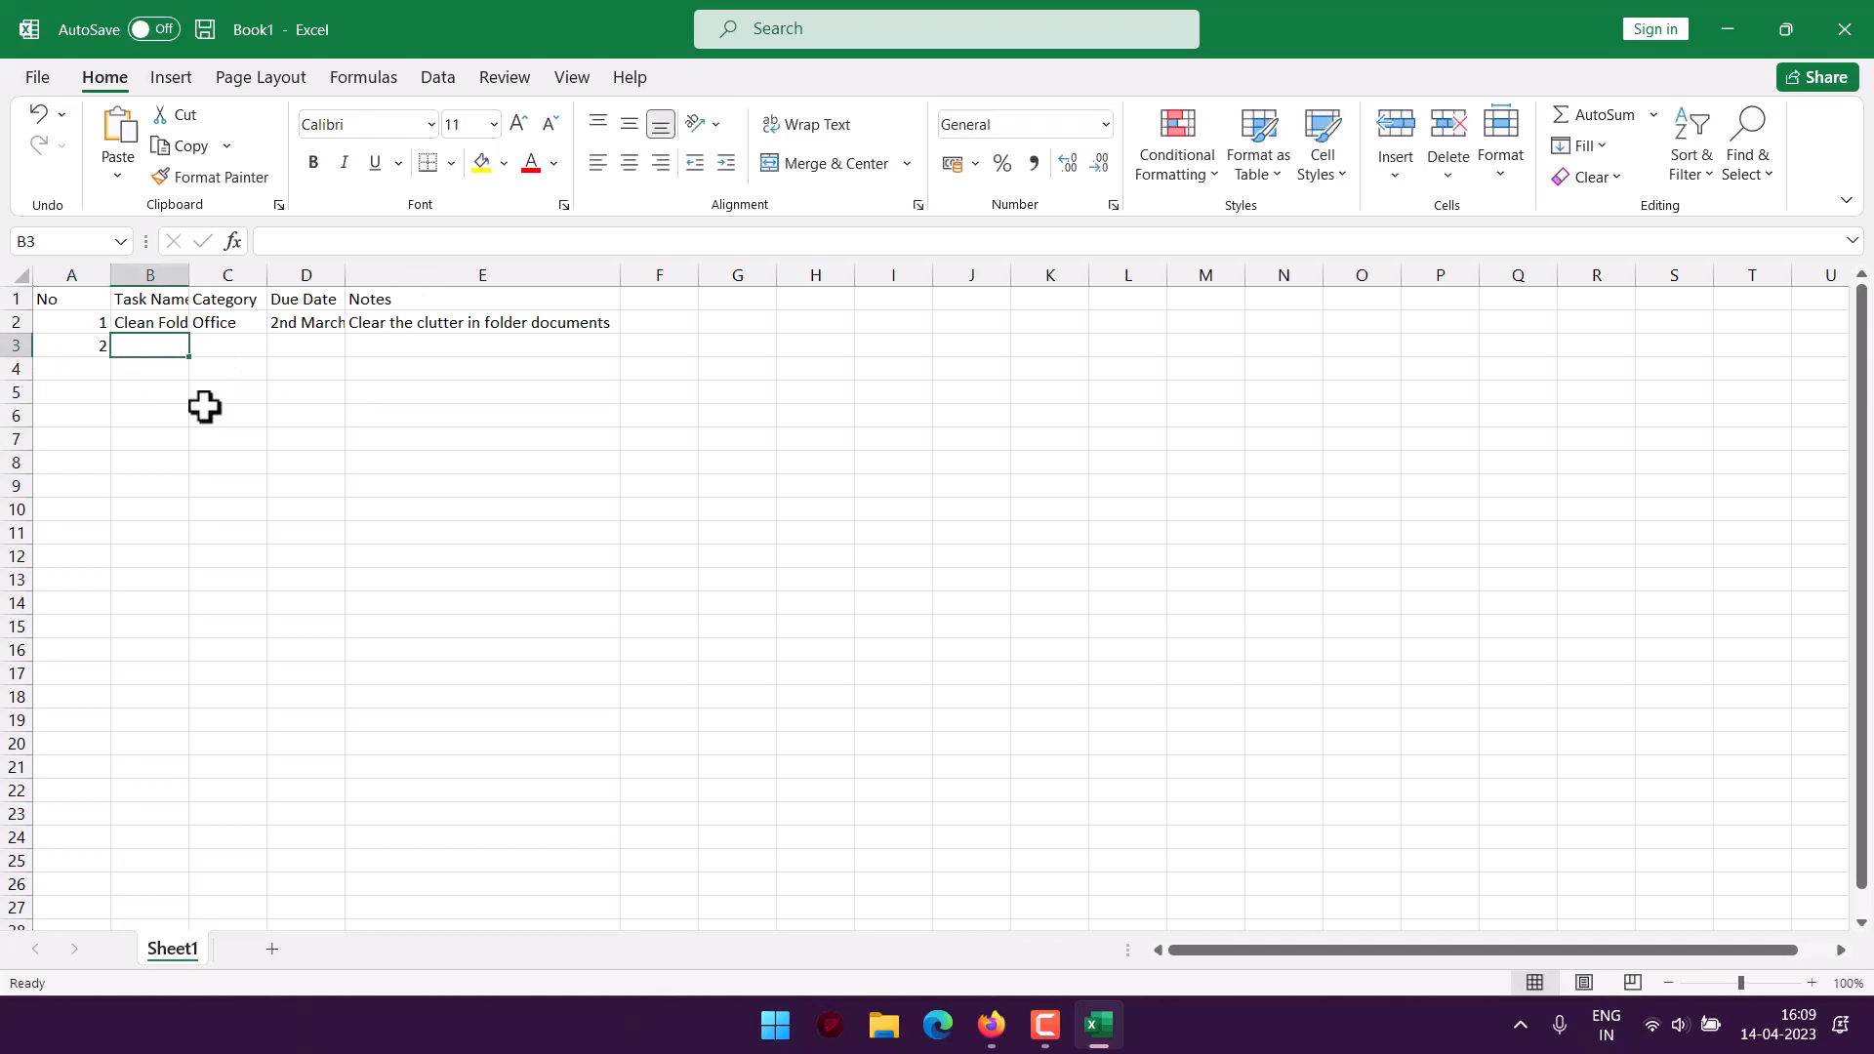
pyautogui.write('Sync contacts')
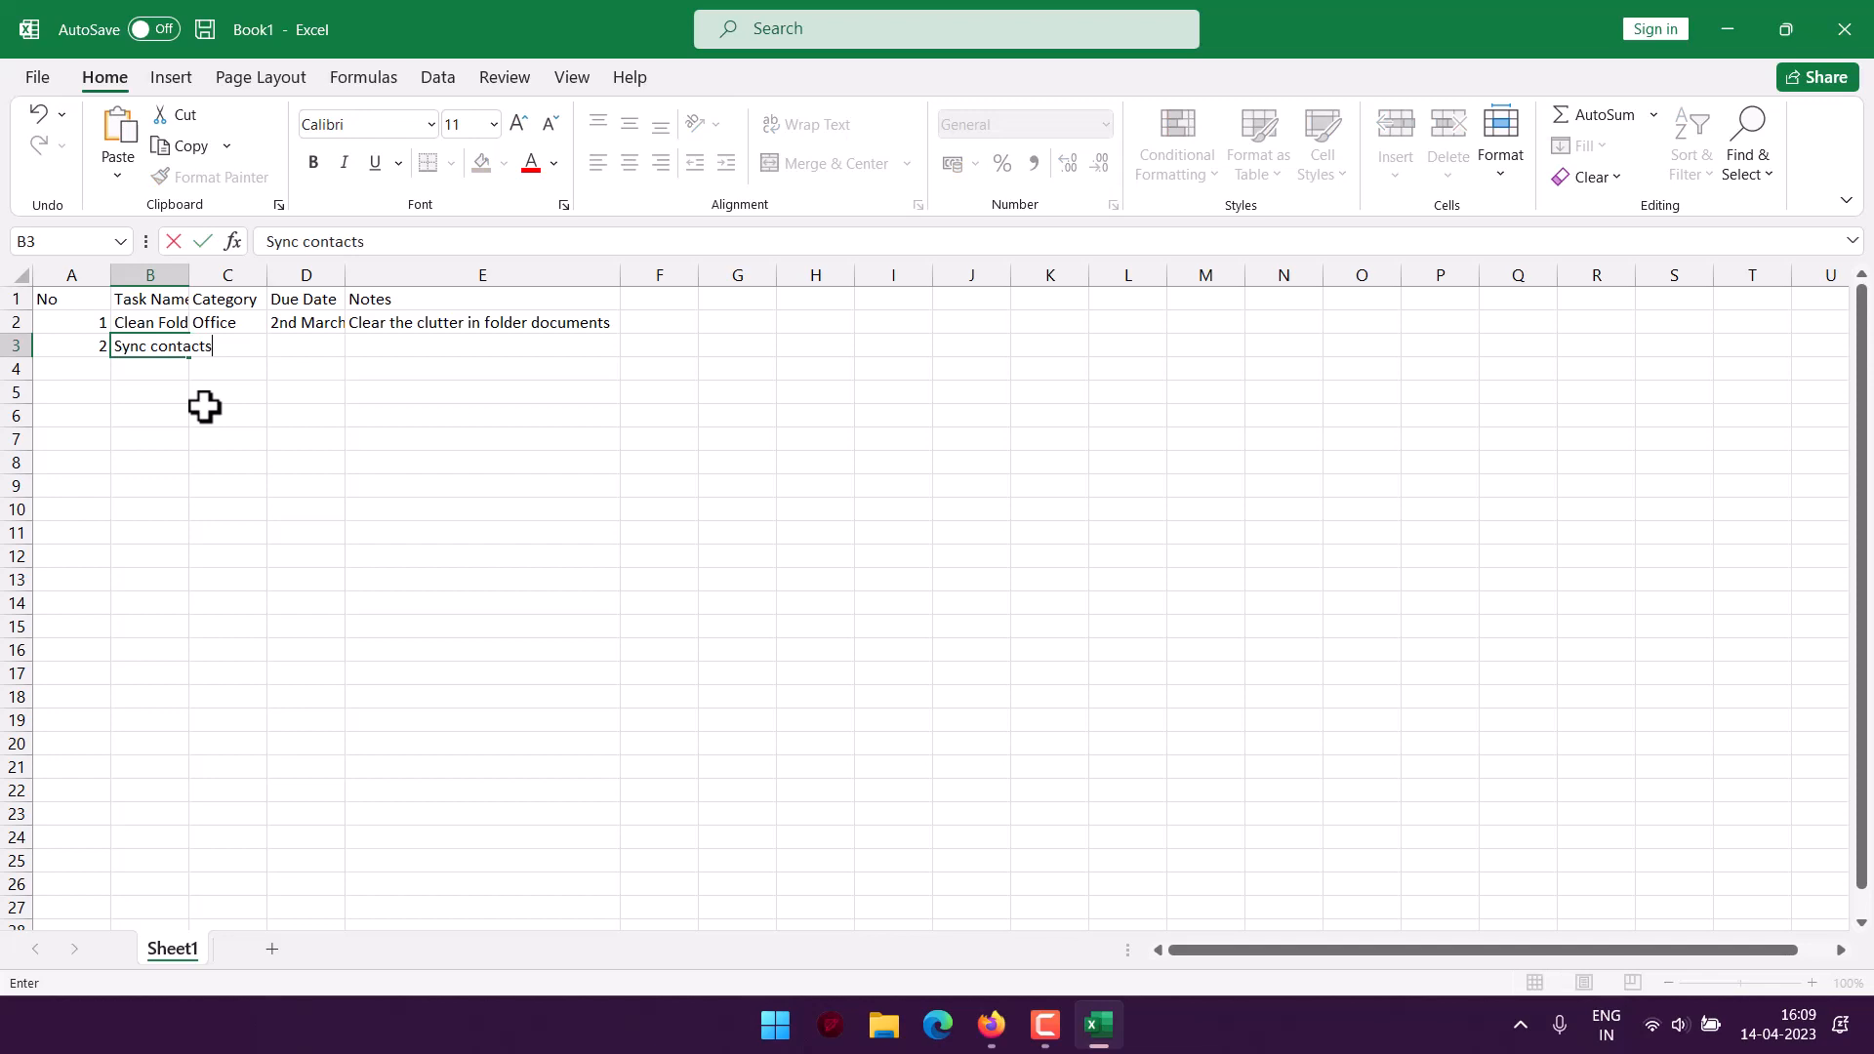
pyautogui.press('Tab')
pyautogui.write('O')
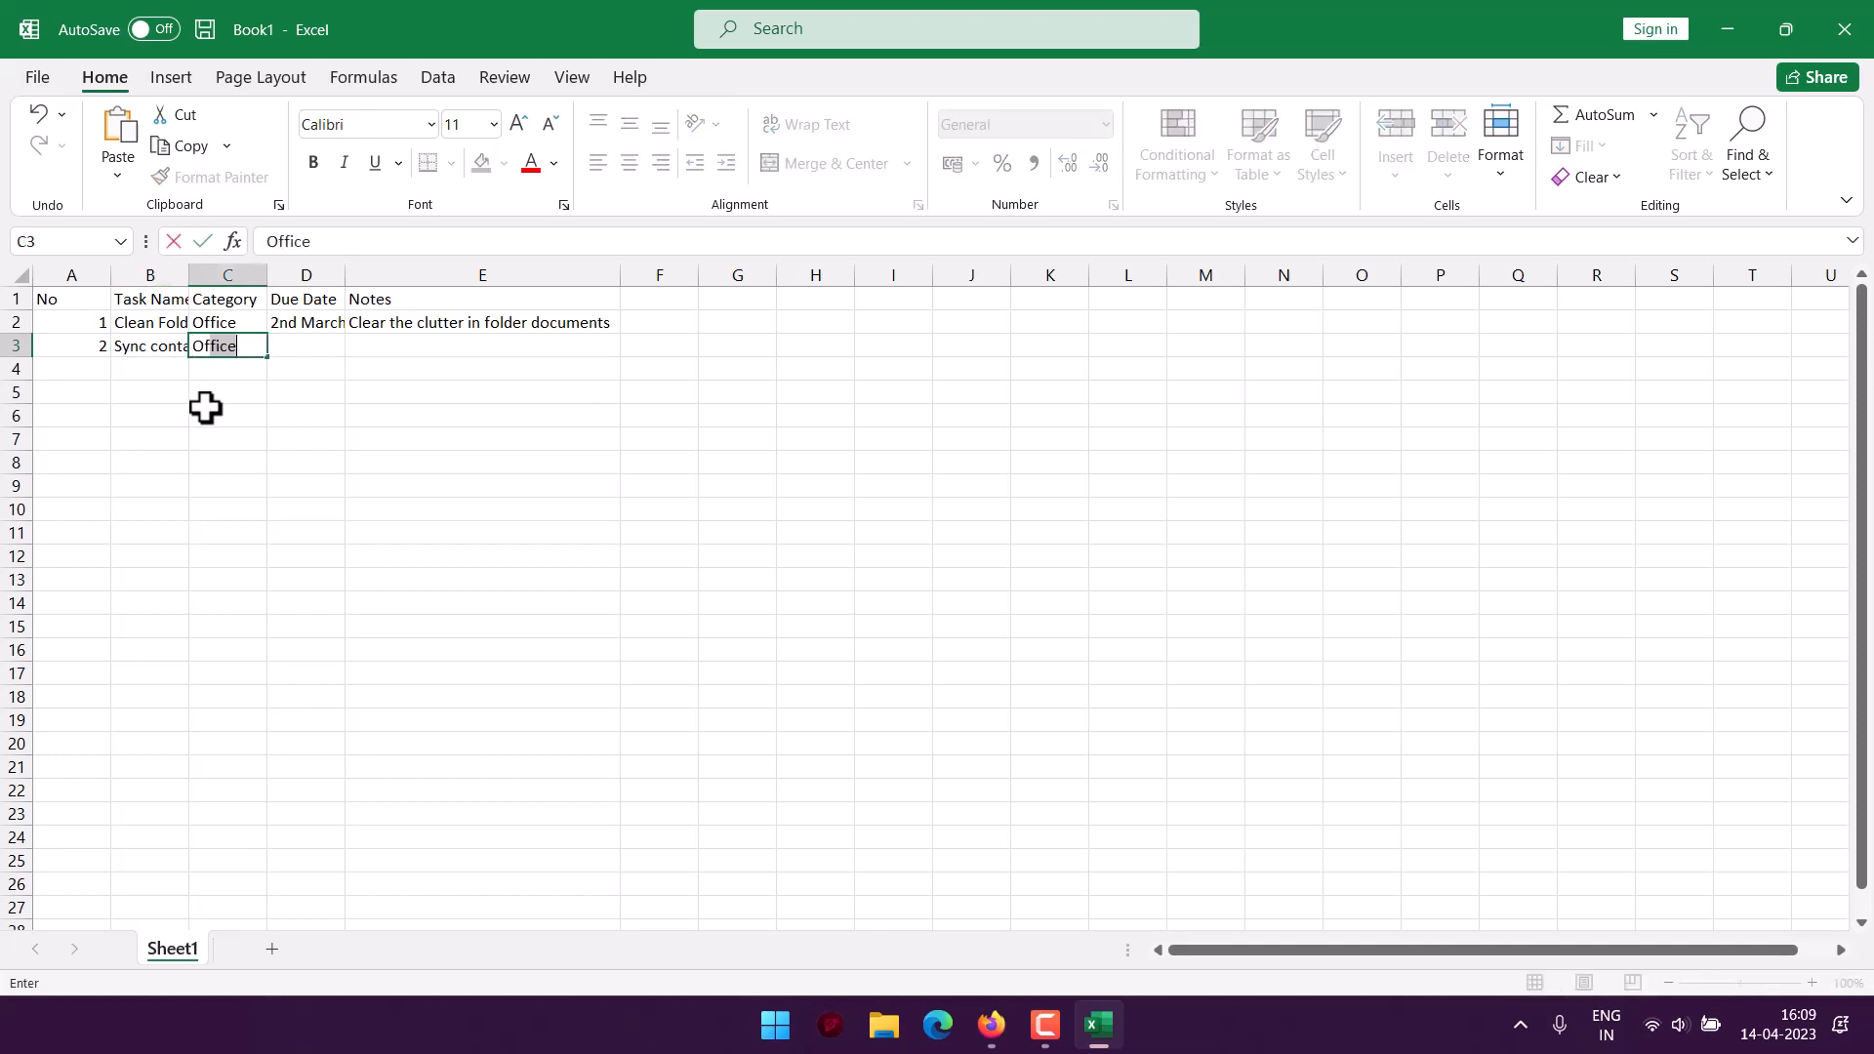
pyautogui.press('Tab')
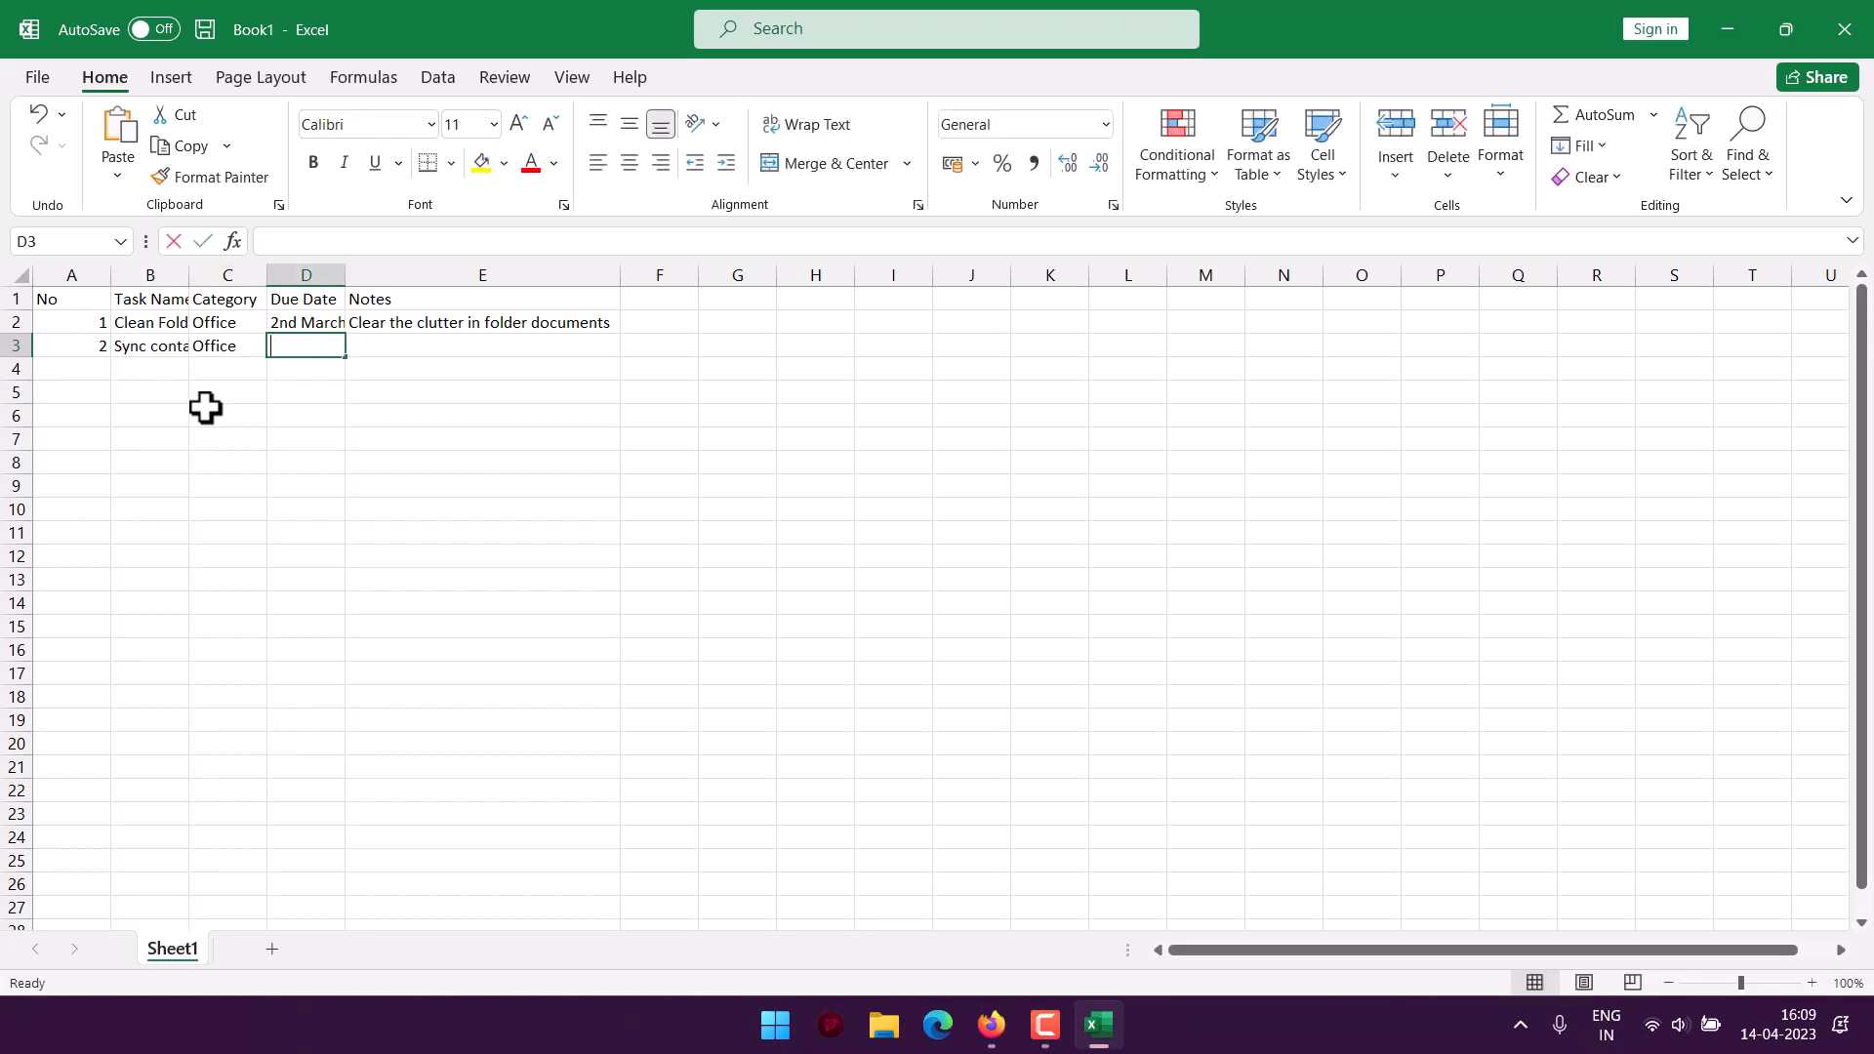
pyautogui.write('8th March')
pyautogui.press('Tab')
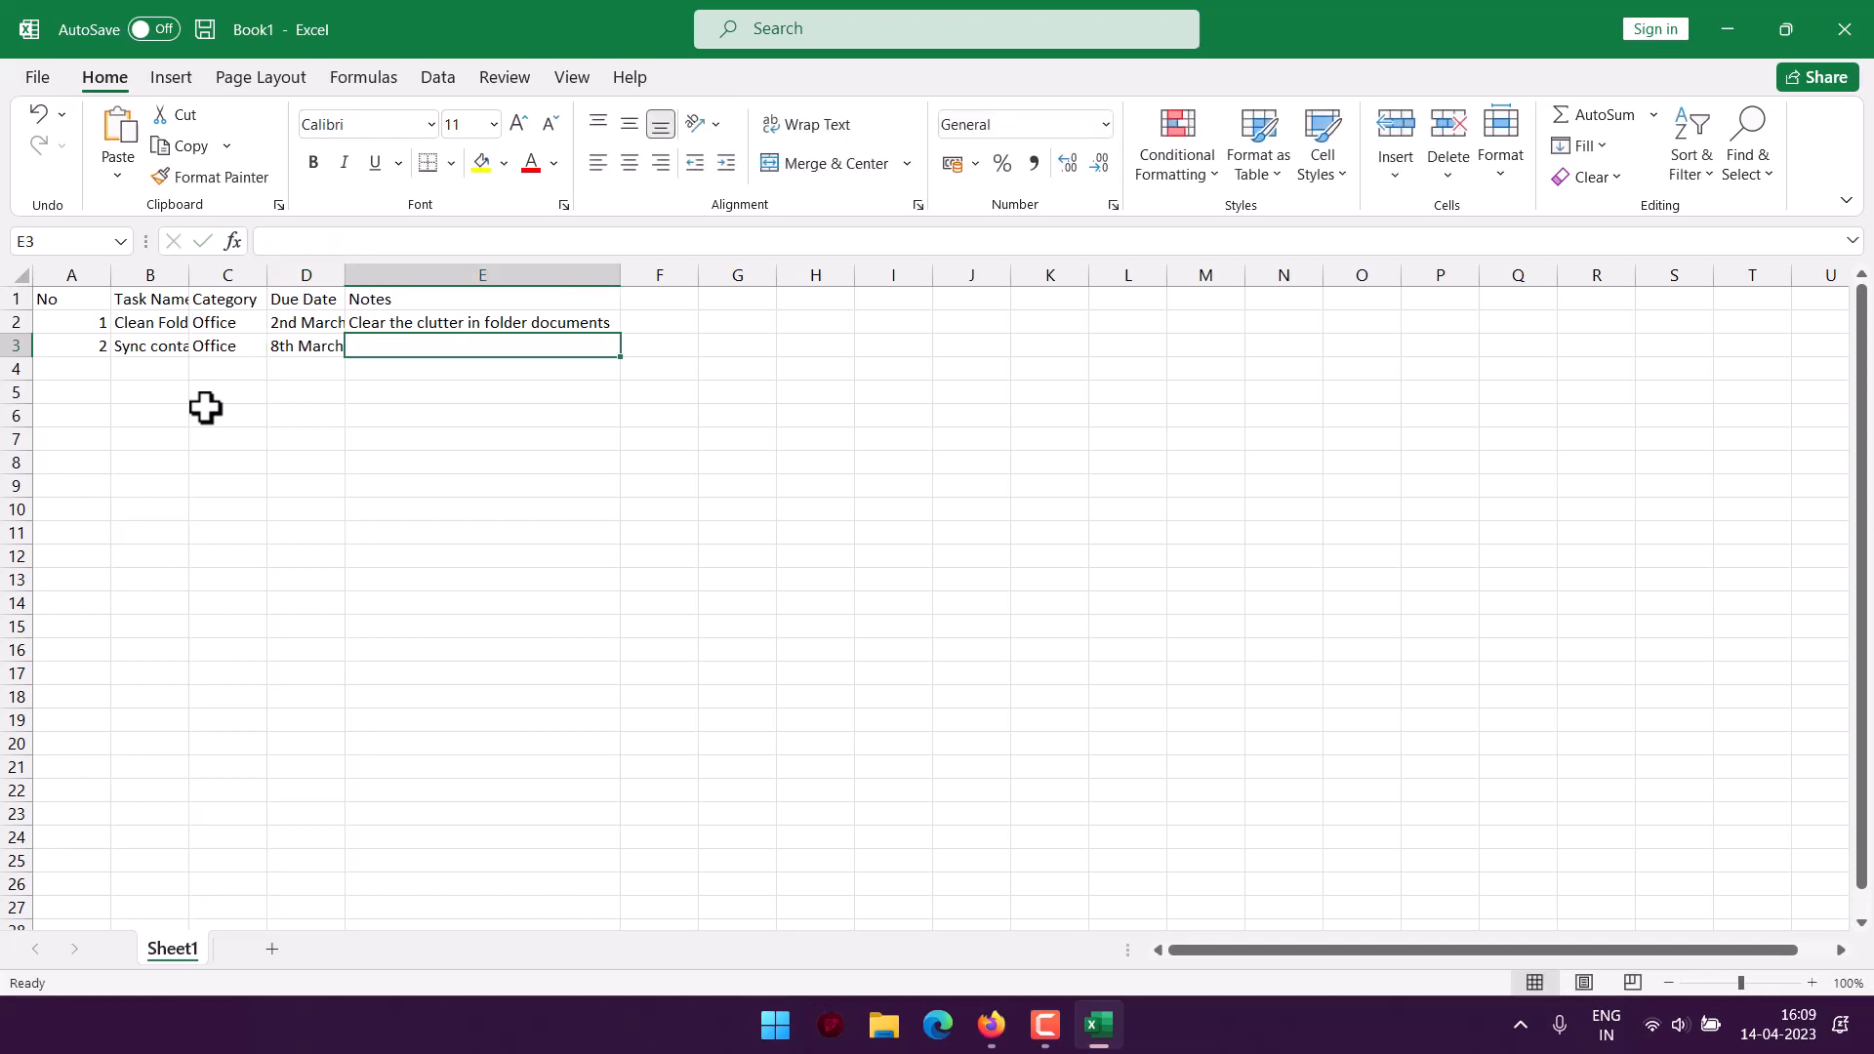
pyautogui.write('Off')
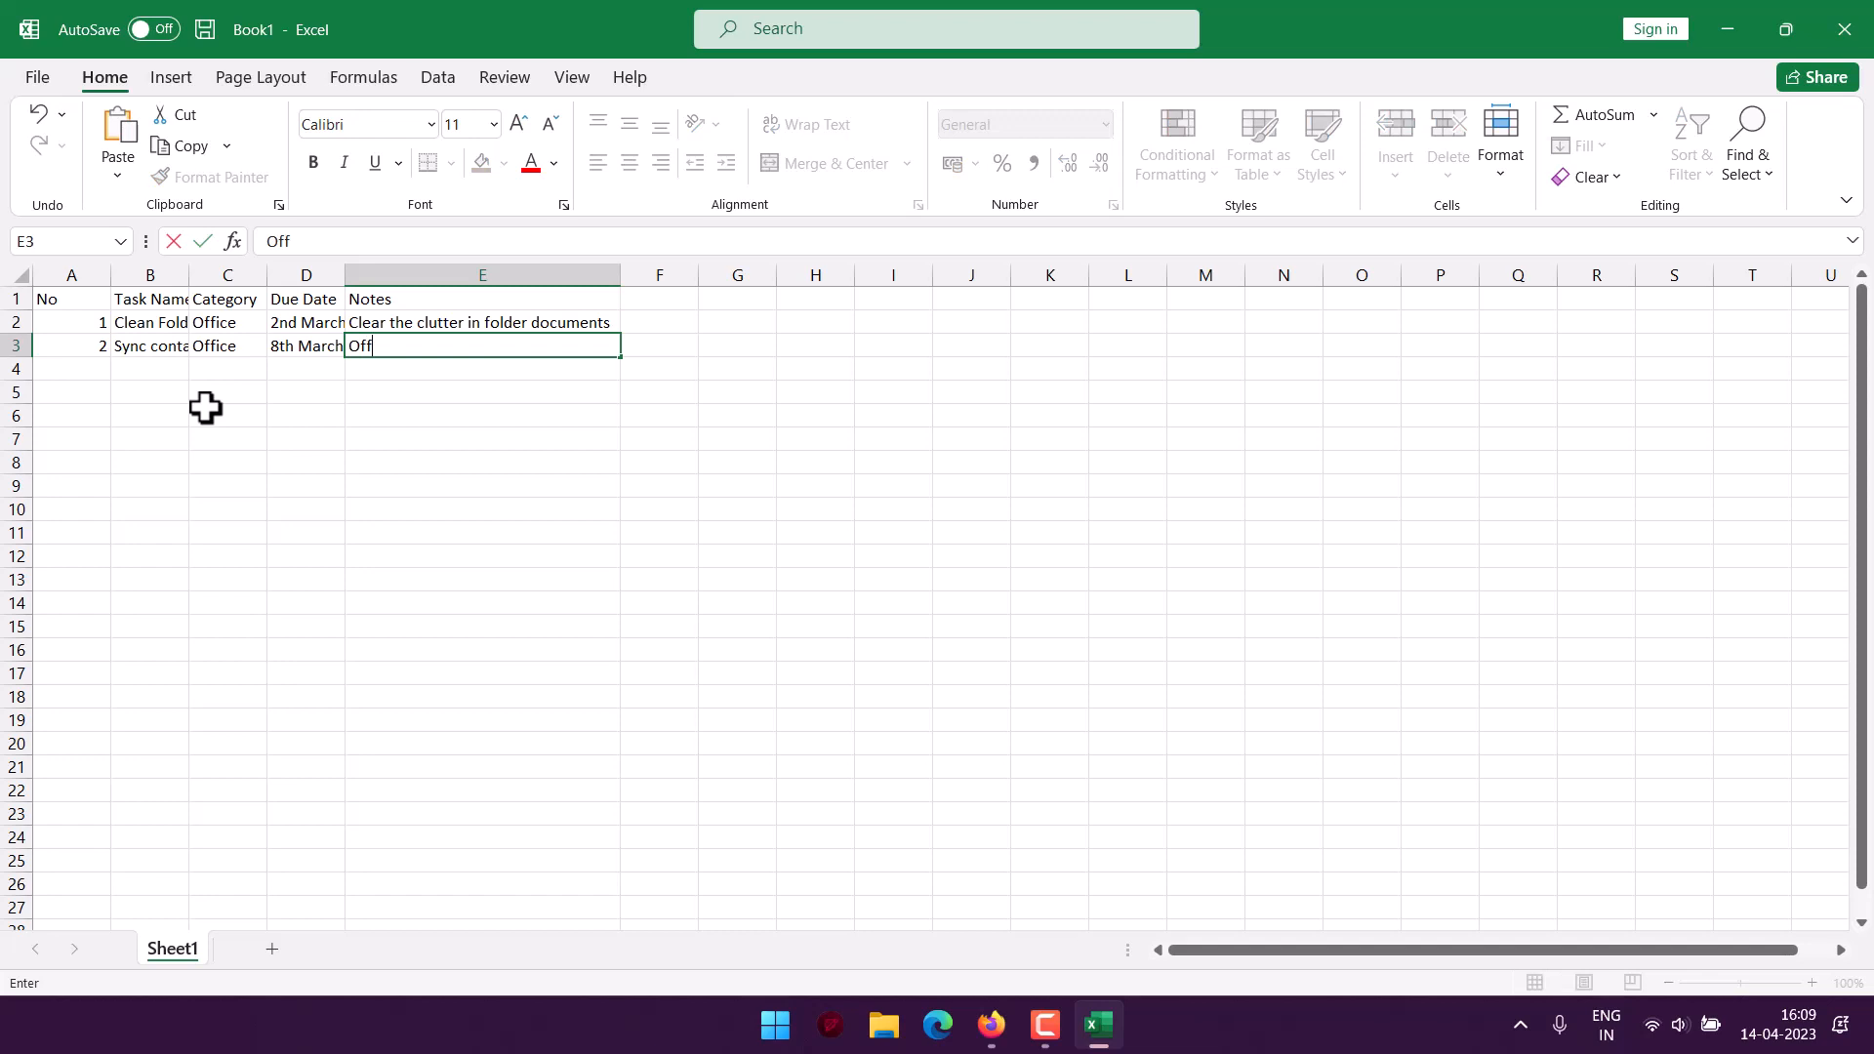
pyautogui.write('ice contacts to sync')
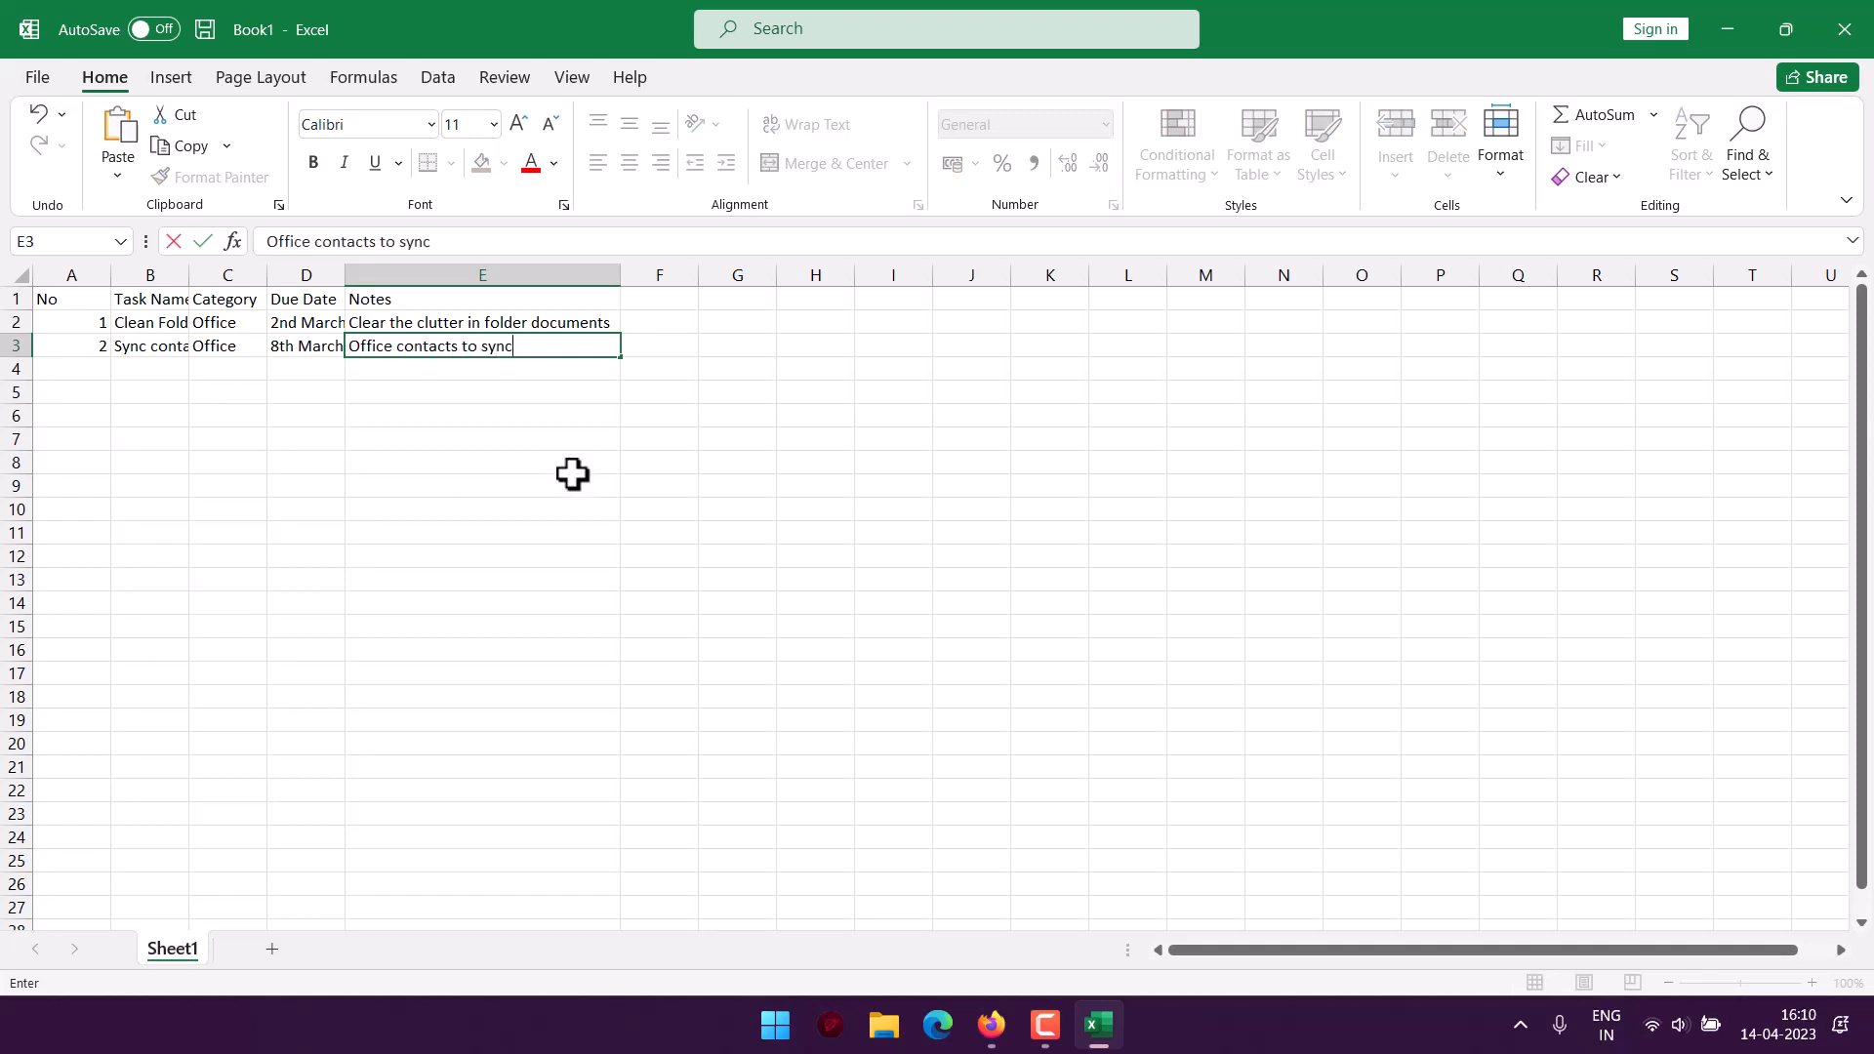
# Step: Save the workbook to the Desktop as "tasktrack" in OpenDocument Spreadsheet (*.ods) format, accepting the format's compatibility limits
pyautogui.hotkey('ctrl', 's')
pyautogui.click(449, 421)
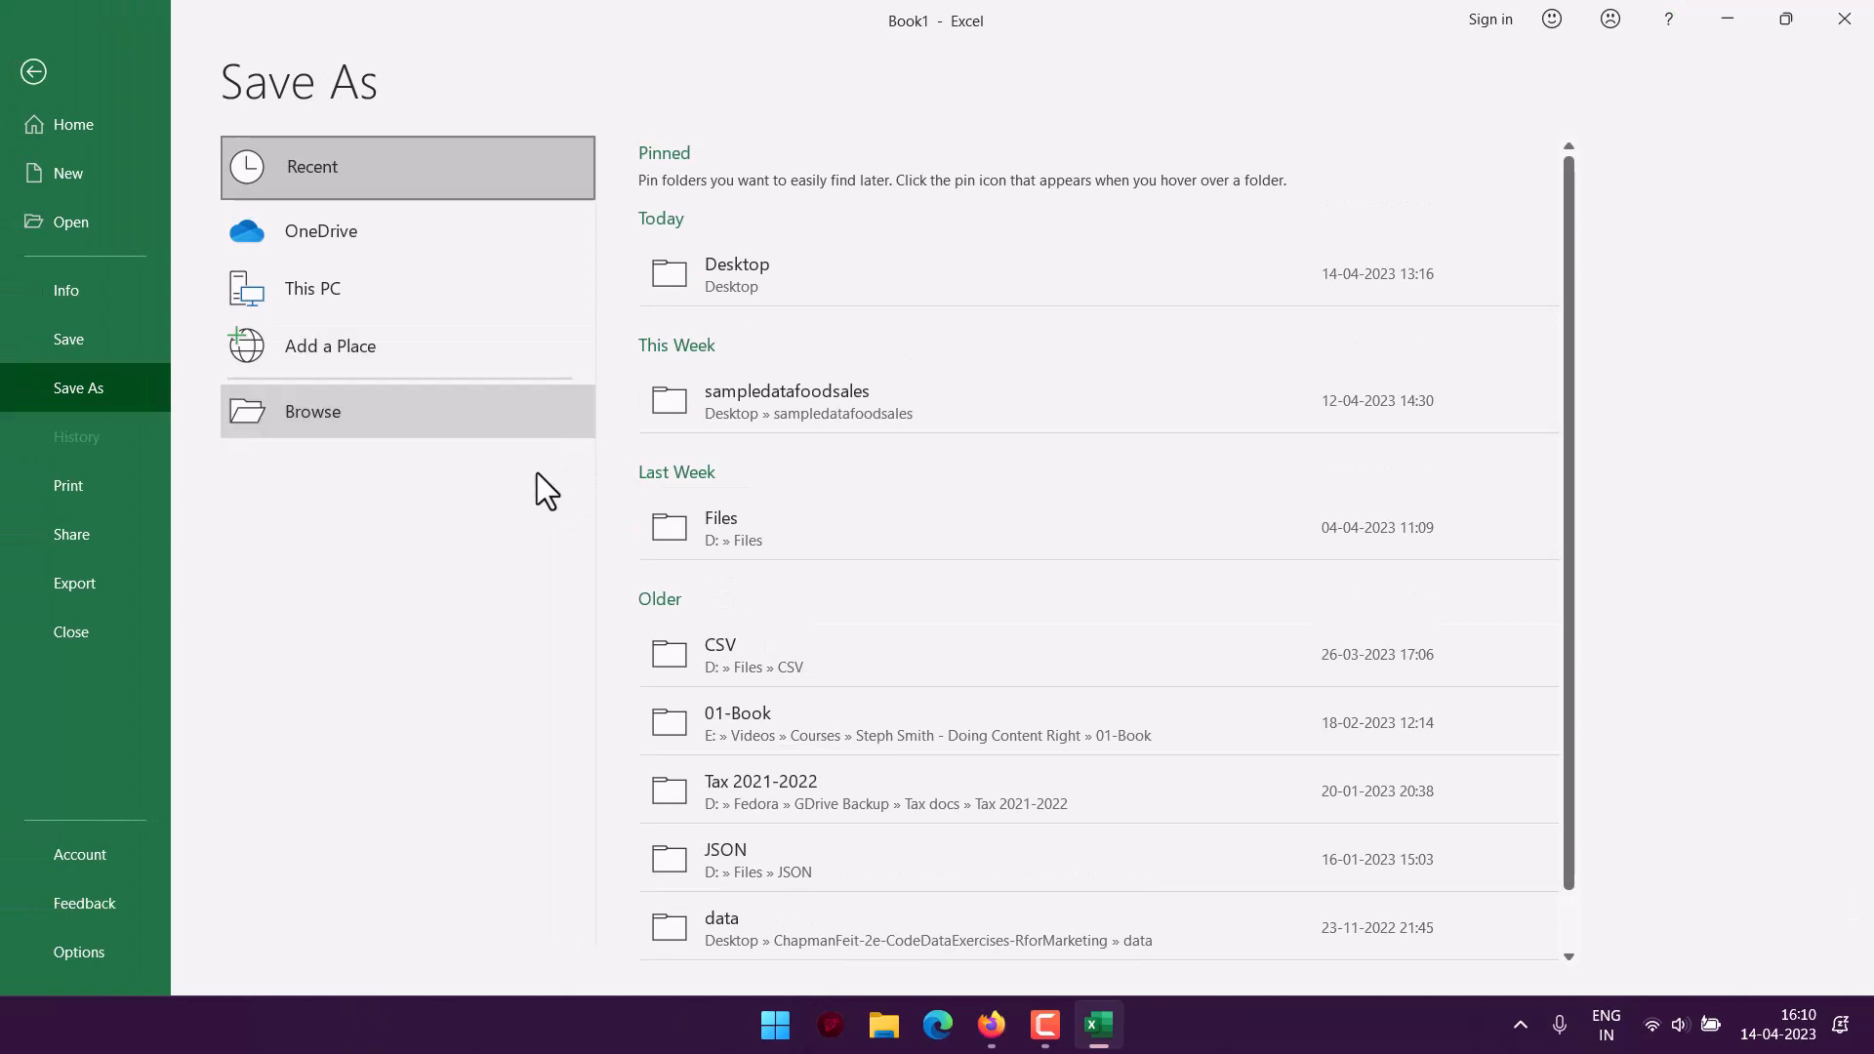
pyautogui.click(96, 244)
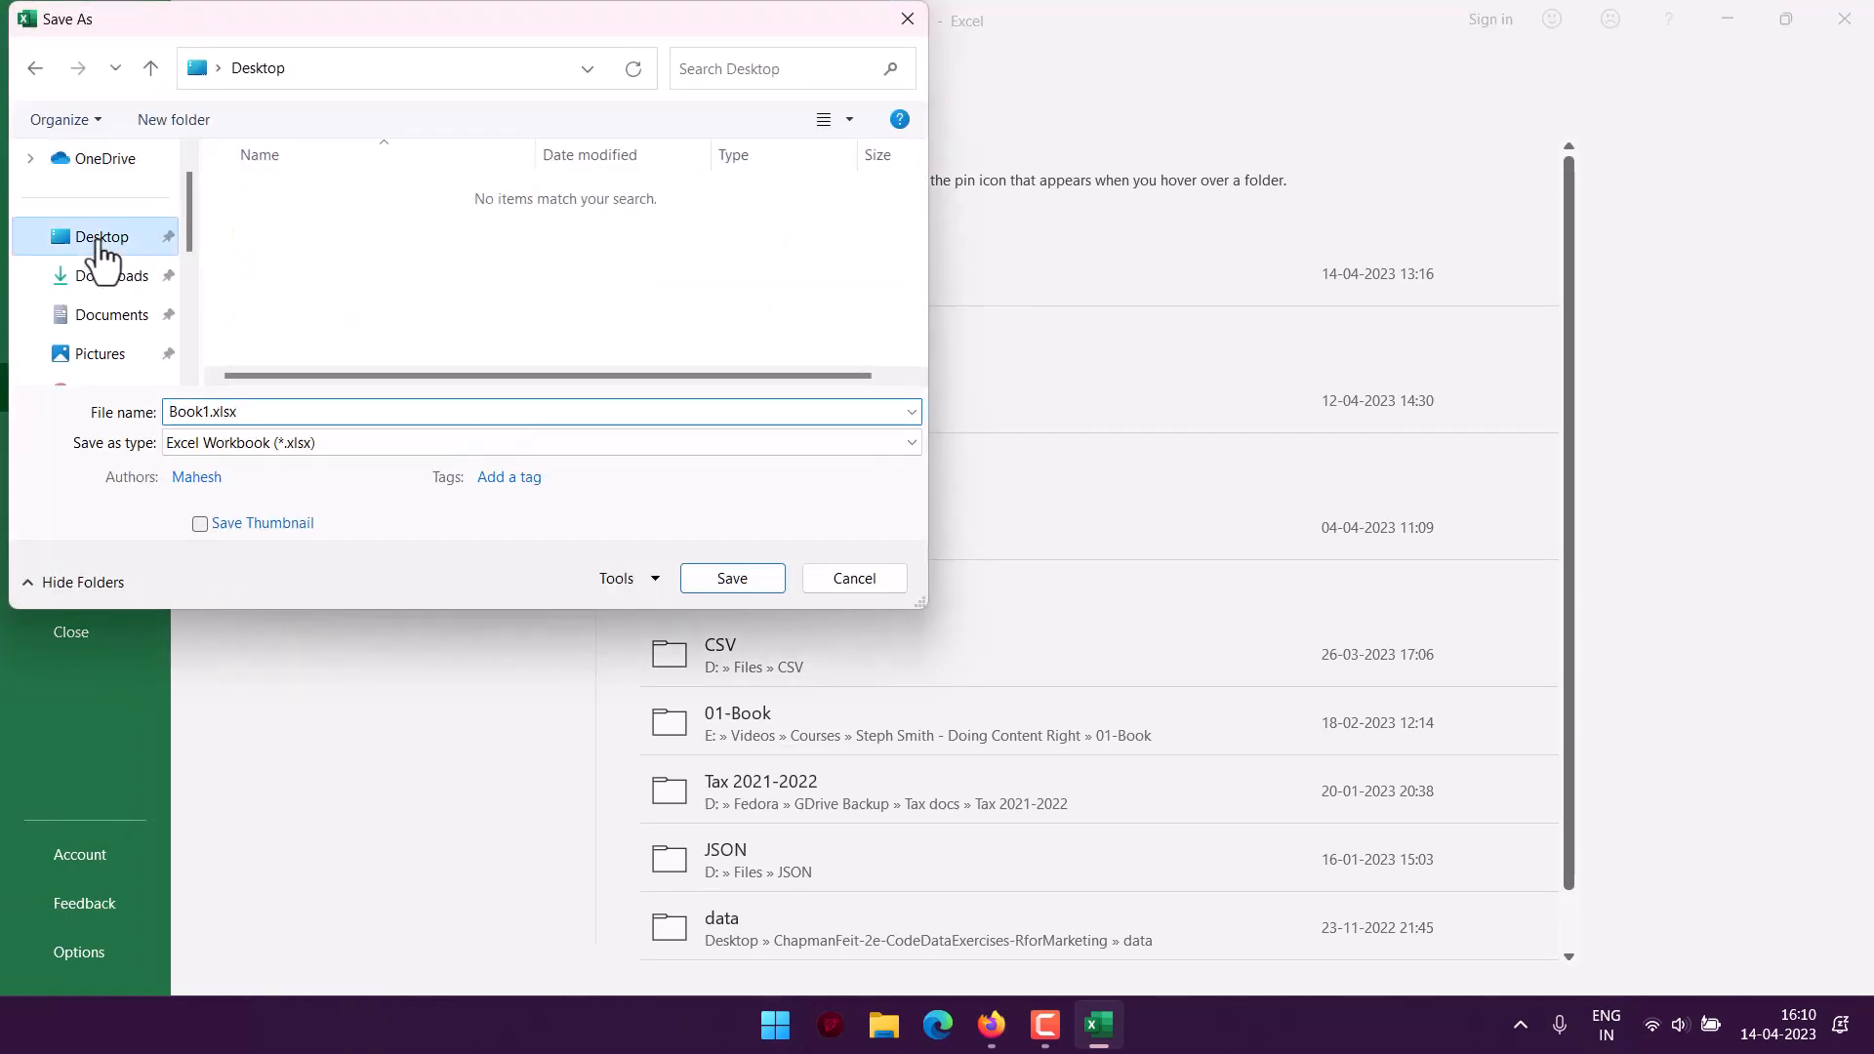
pyautogui.click(313, 412)
pyautogui.click(297, 443)
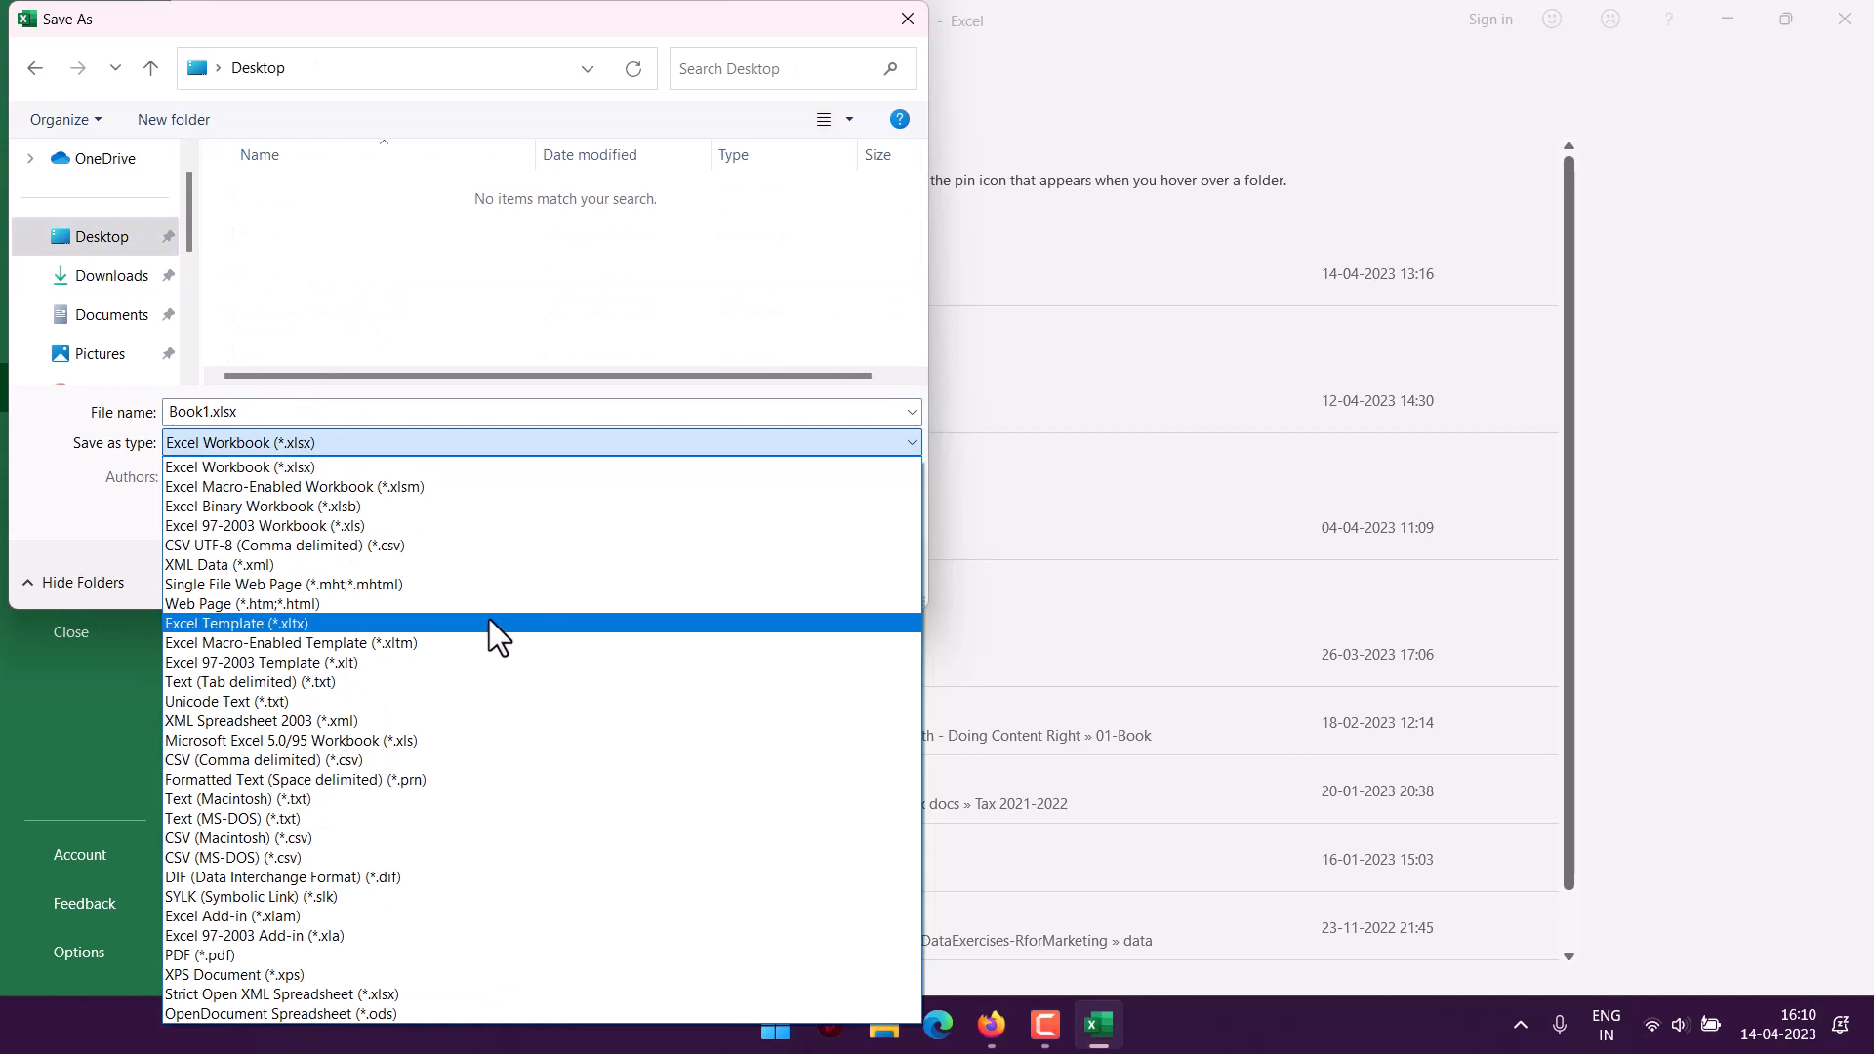
pyautogui.click(407, 1013)
pyautogui.click(281, 412)
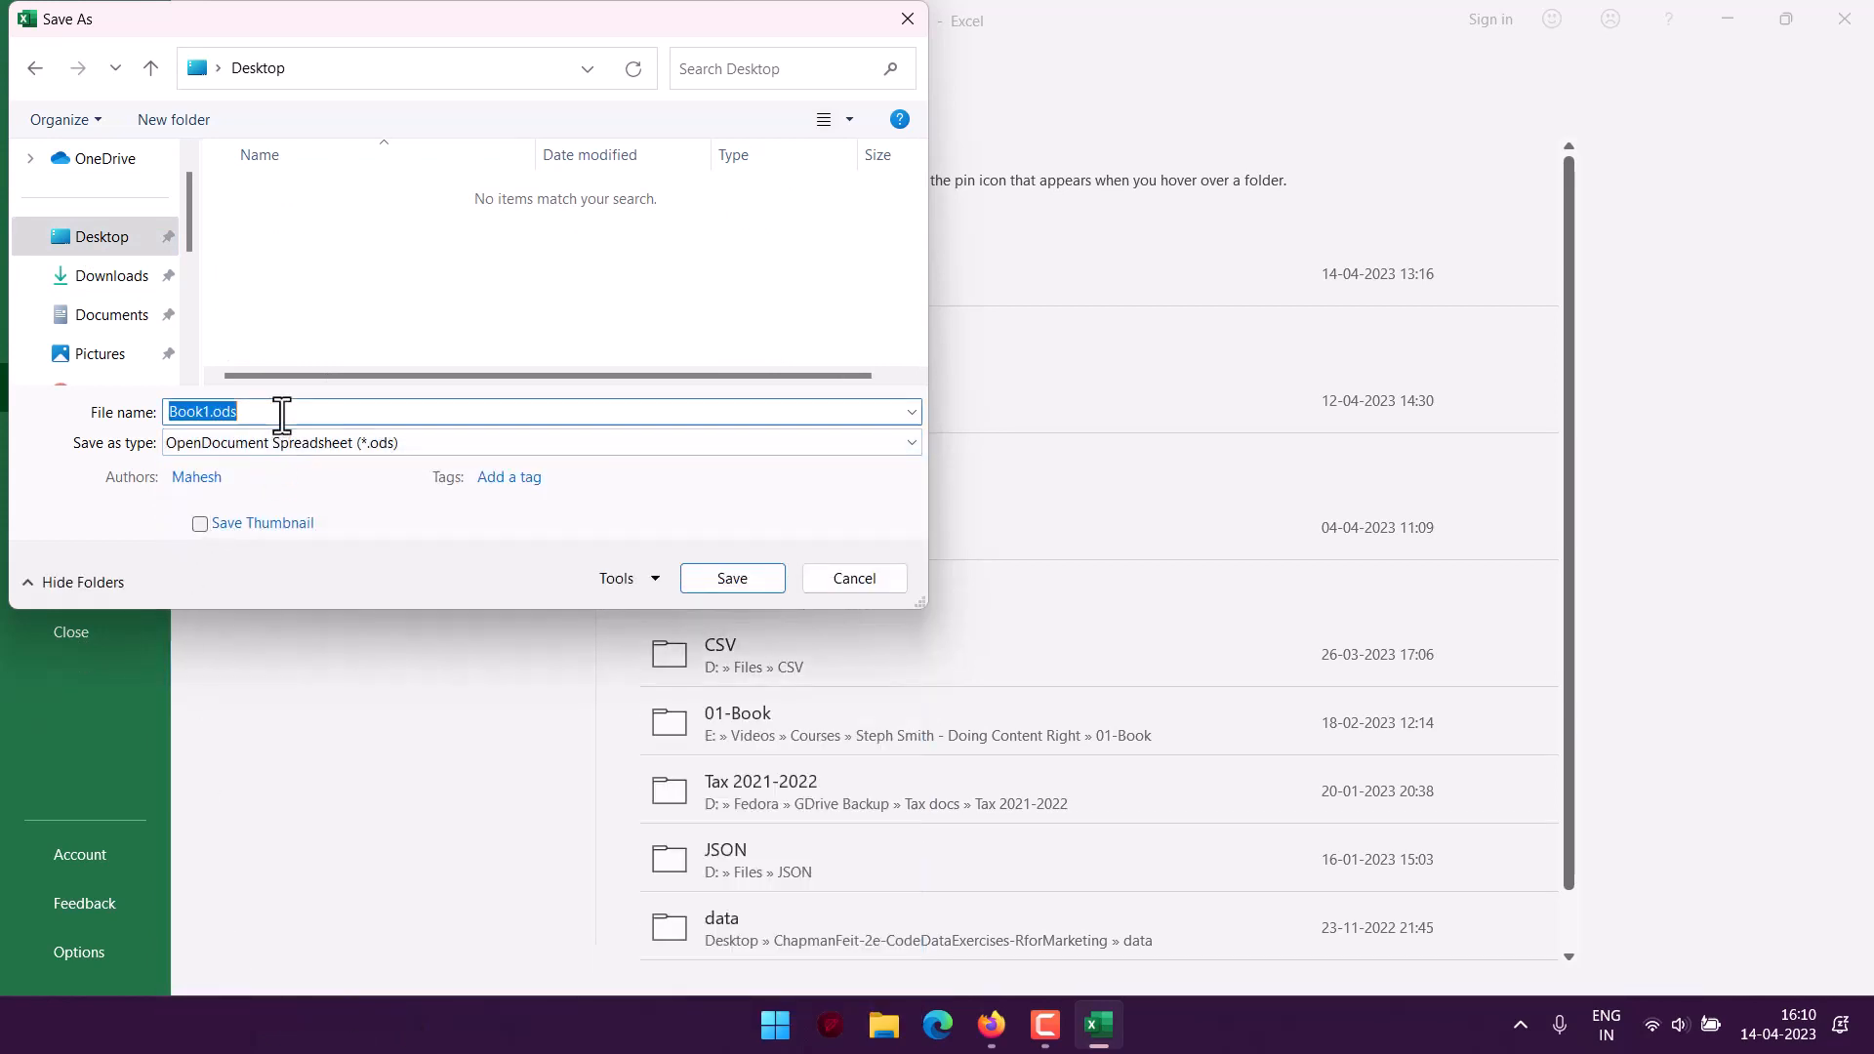
pyautogui.write('tasktrack')
pyautogui.press('Return')
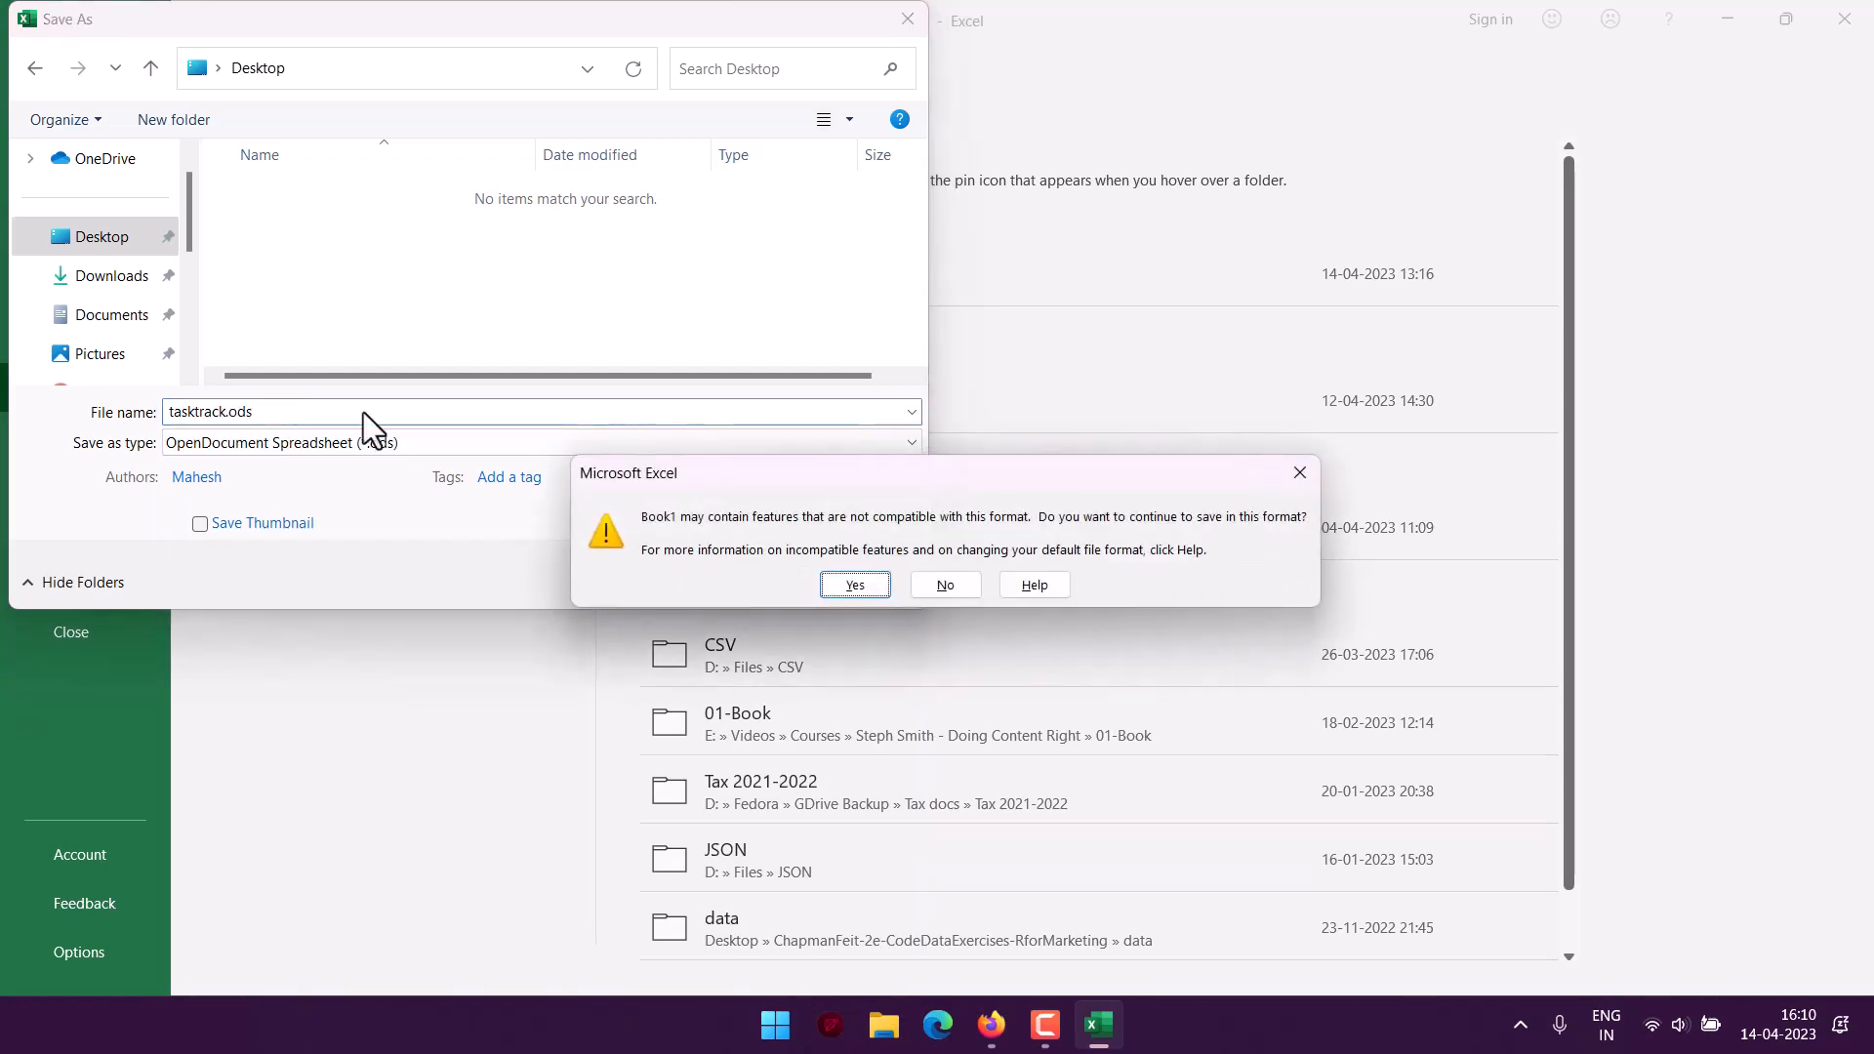
pyautogui.click(853, 583)
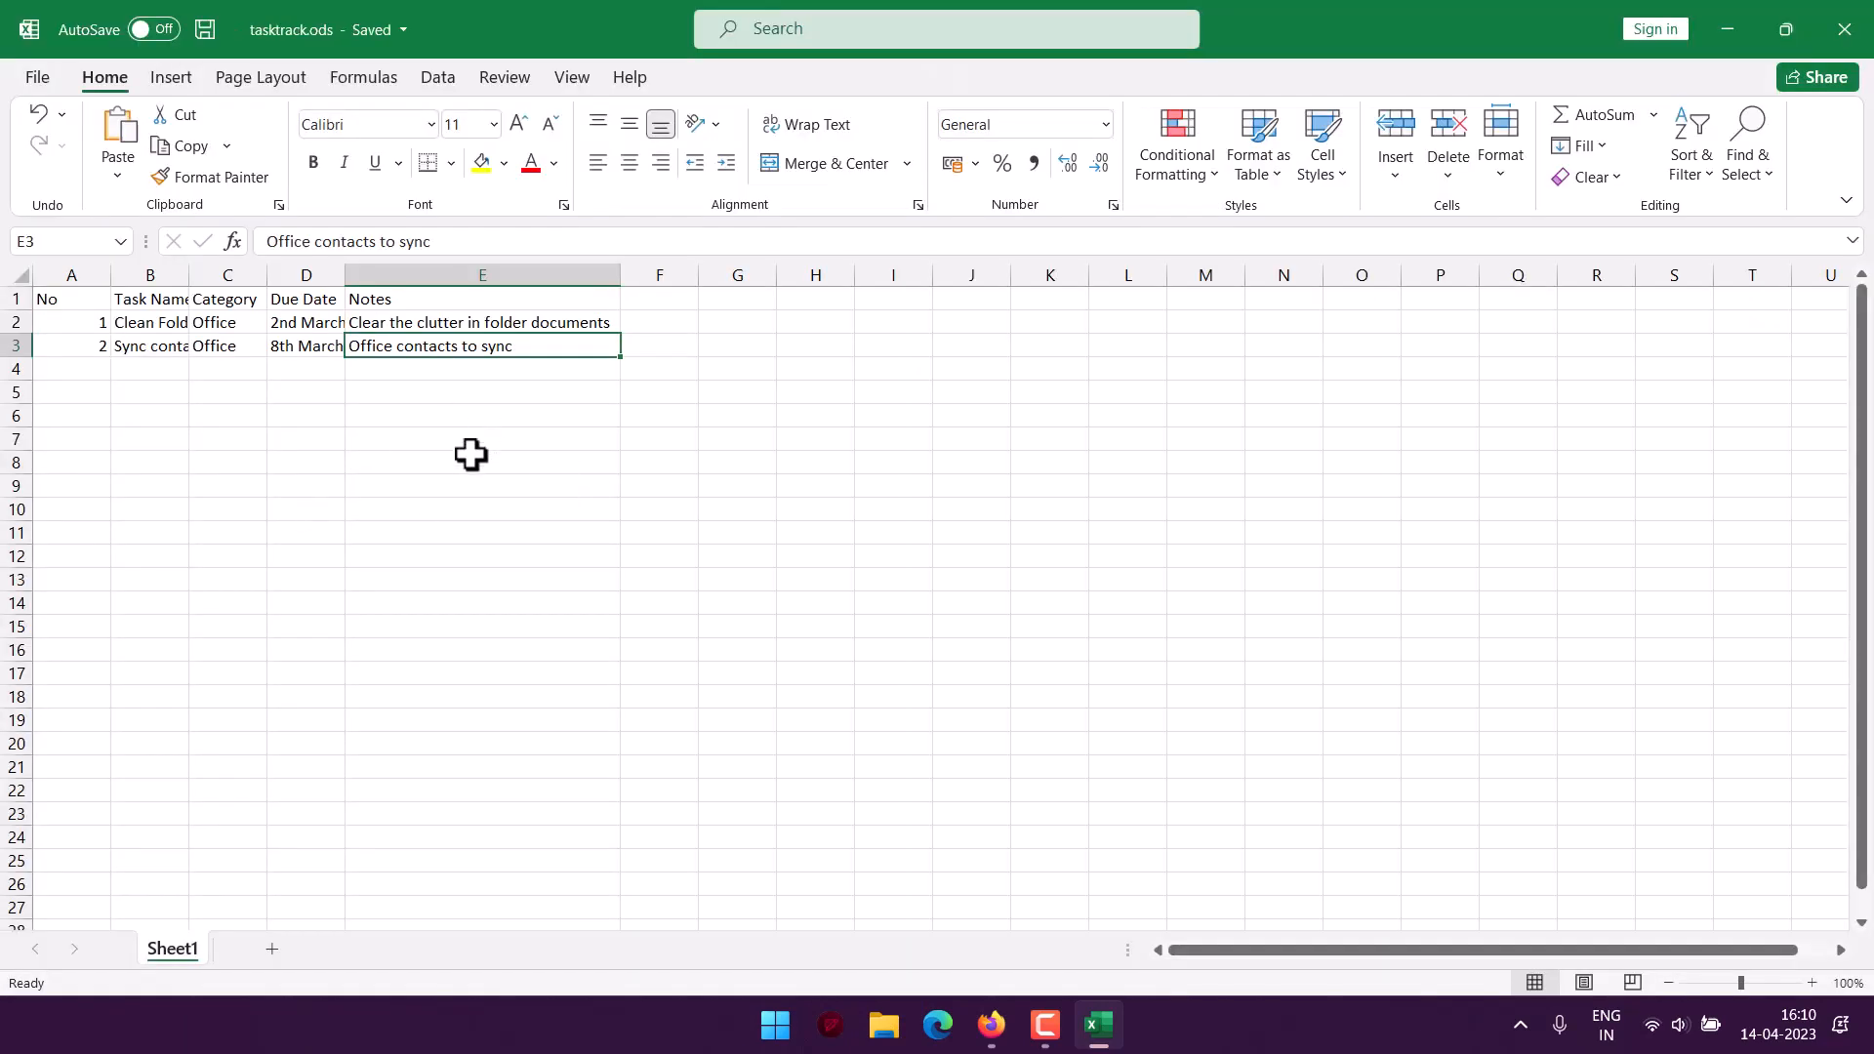
# Step: Close Excel, return to Glide in Firefox and create the project by importing tasktrack.ods from the Desktop
pyautogui.click(1842, 30)
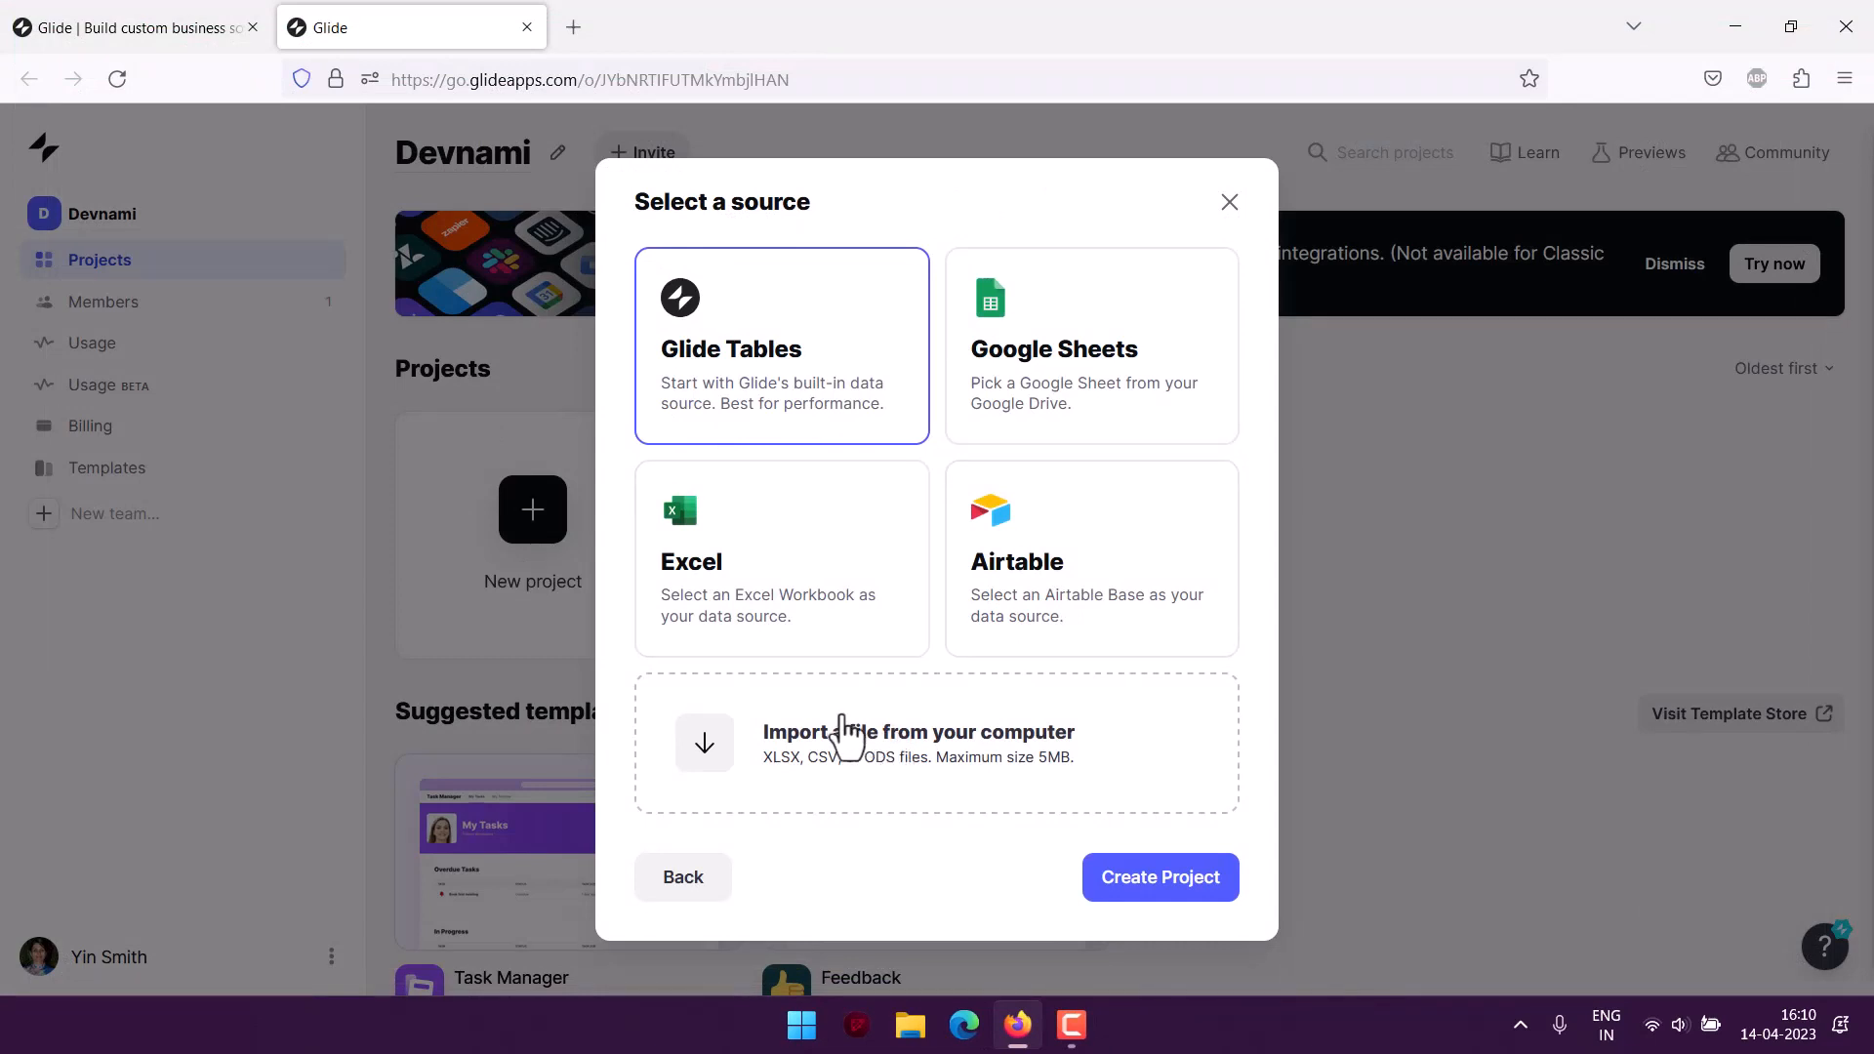
pyautogui.click(874, 766)
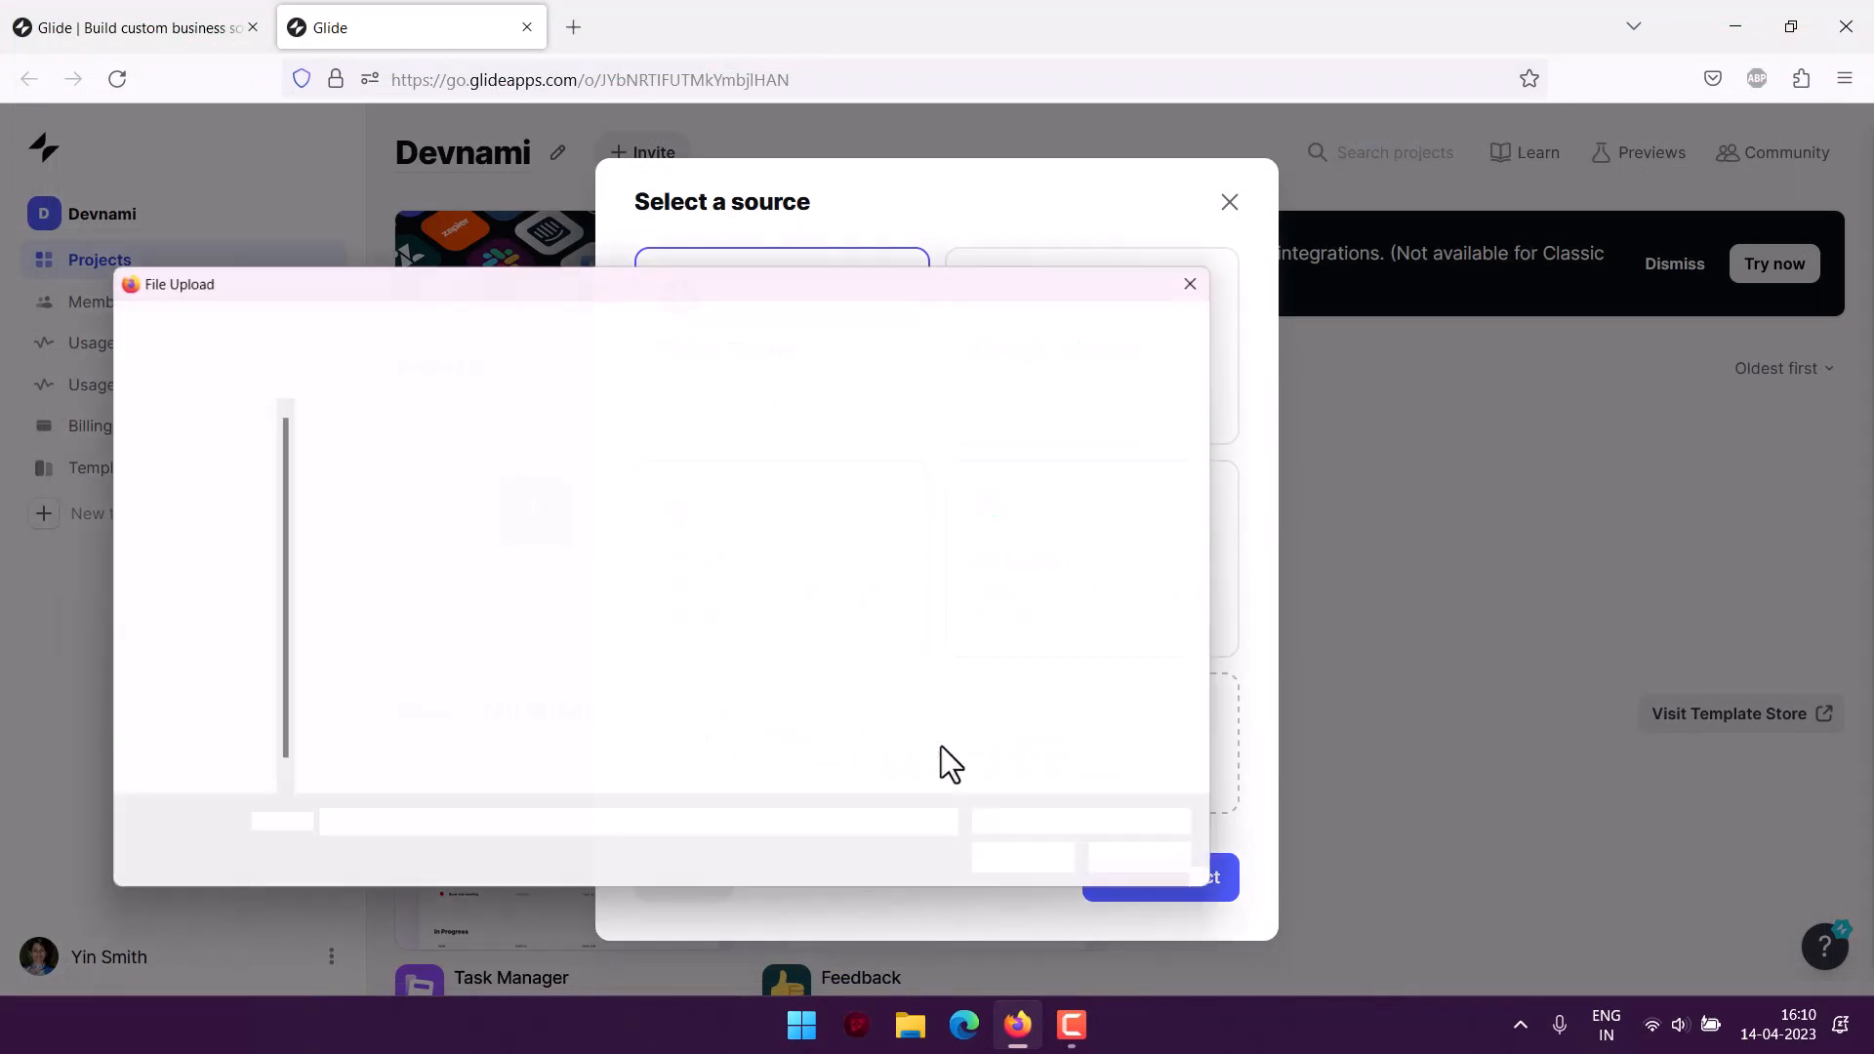
pyautogui.click(409, 464)
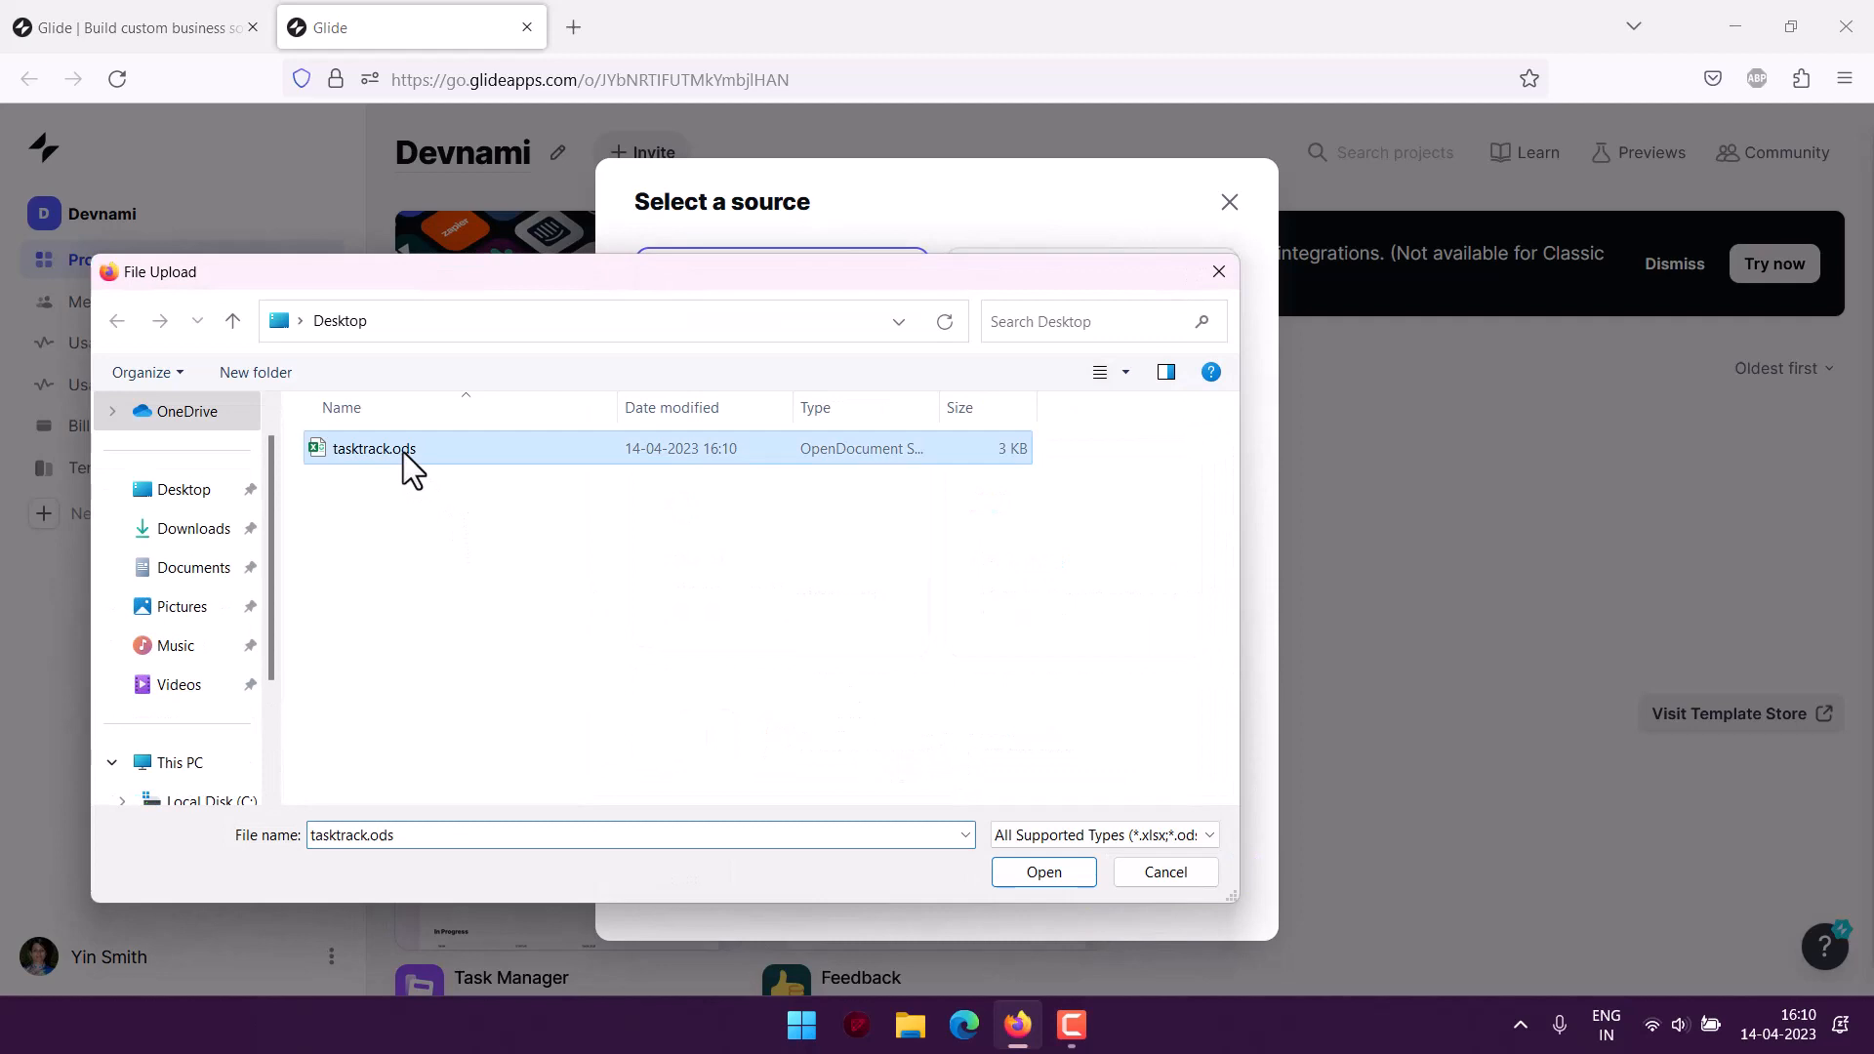
pyautogui.click(1037, 837)
pyautogui.click(1009, 879)
pyautogui.click(1046, 873)
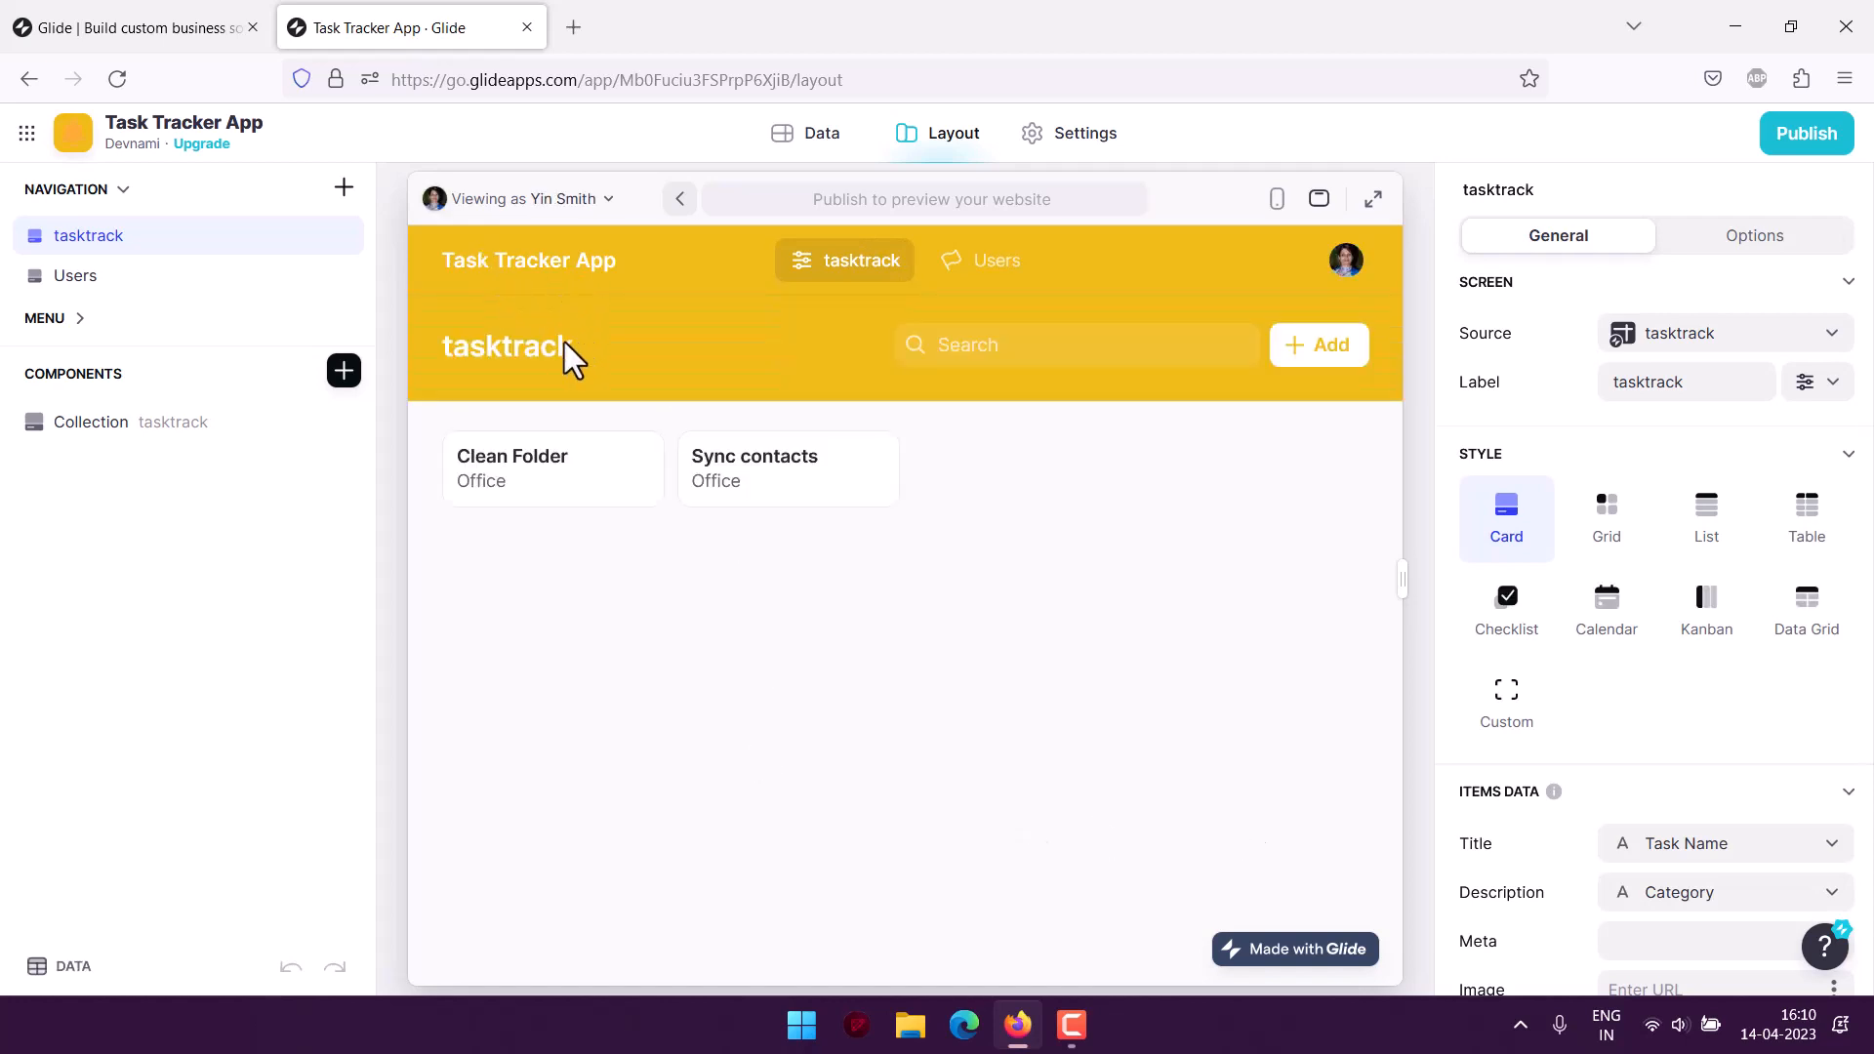
# Step: Label the tasktrack screen "Task List" and set its collection style to List
pyautogui.doubleClick(1693, 395)
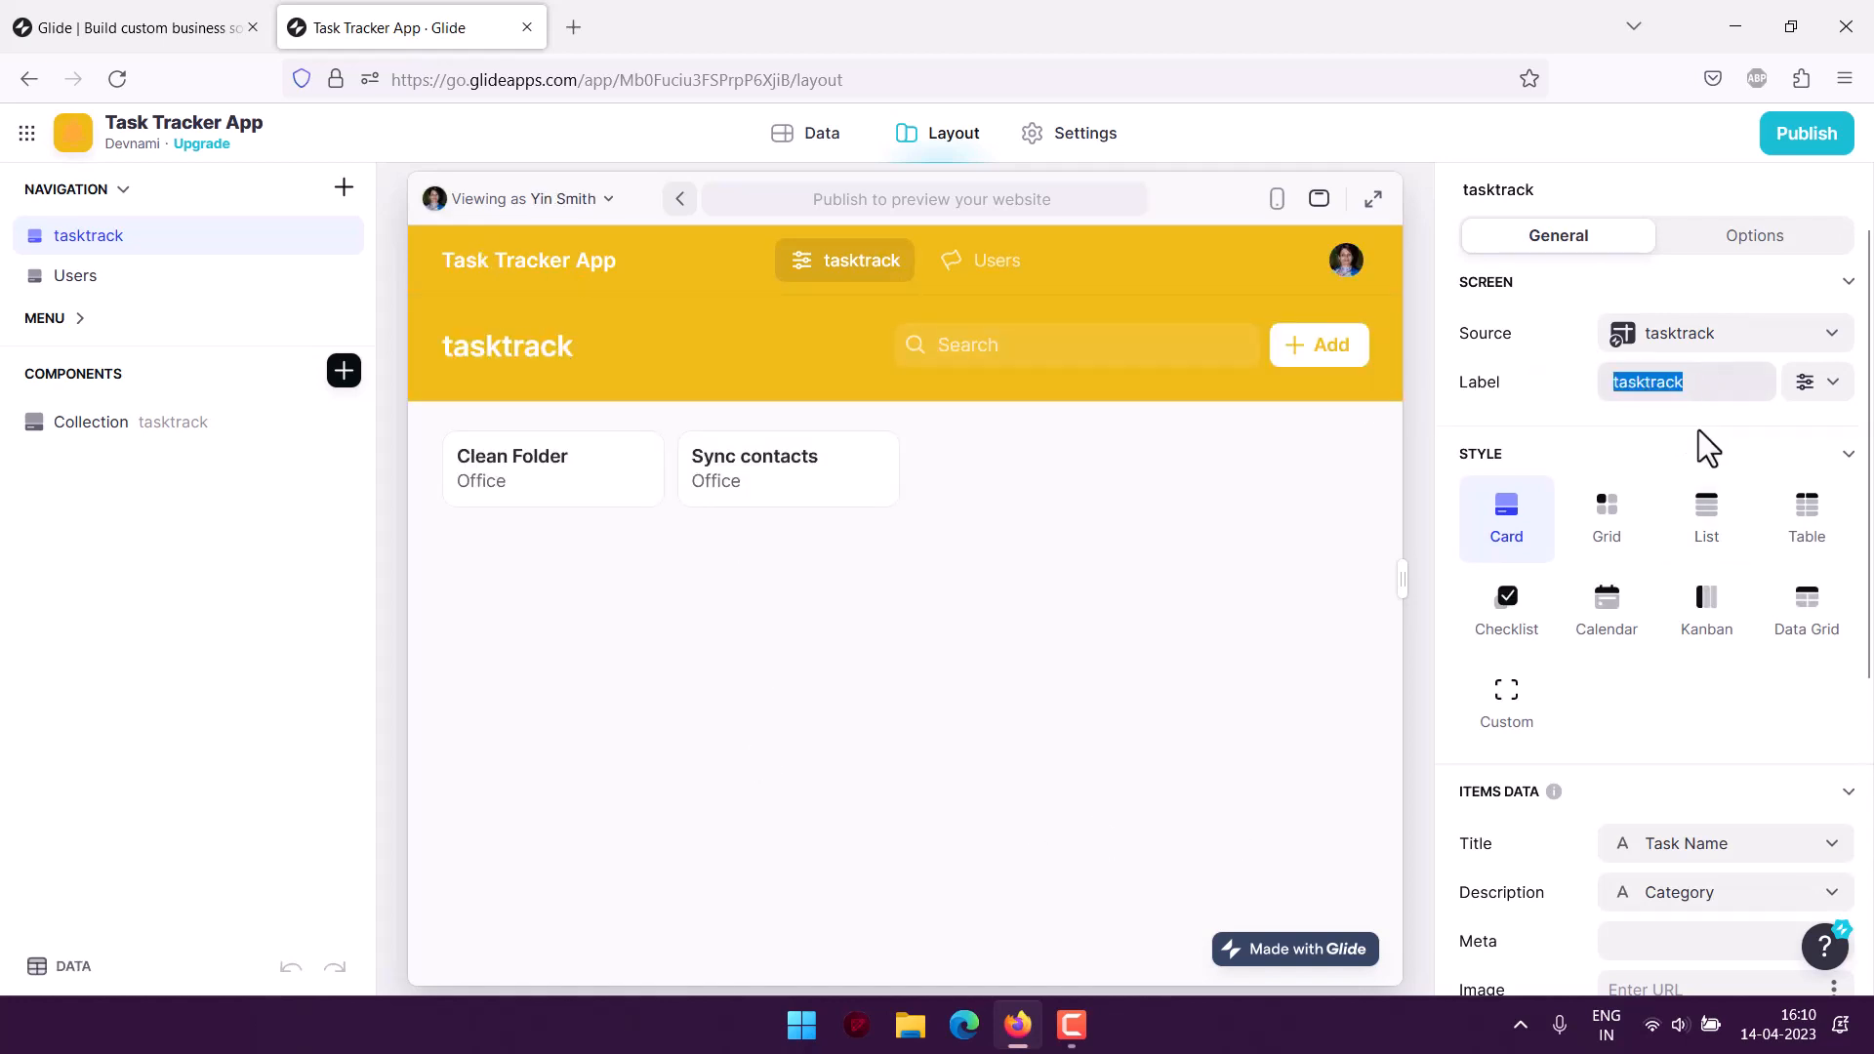
pyautogui.write('Task List')
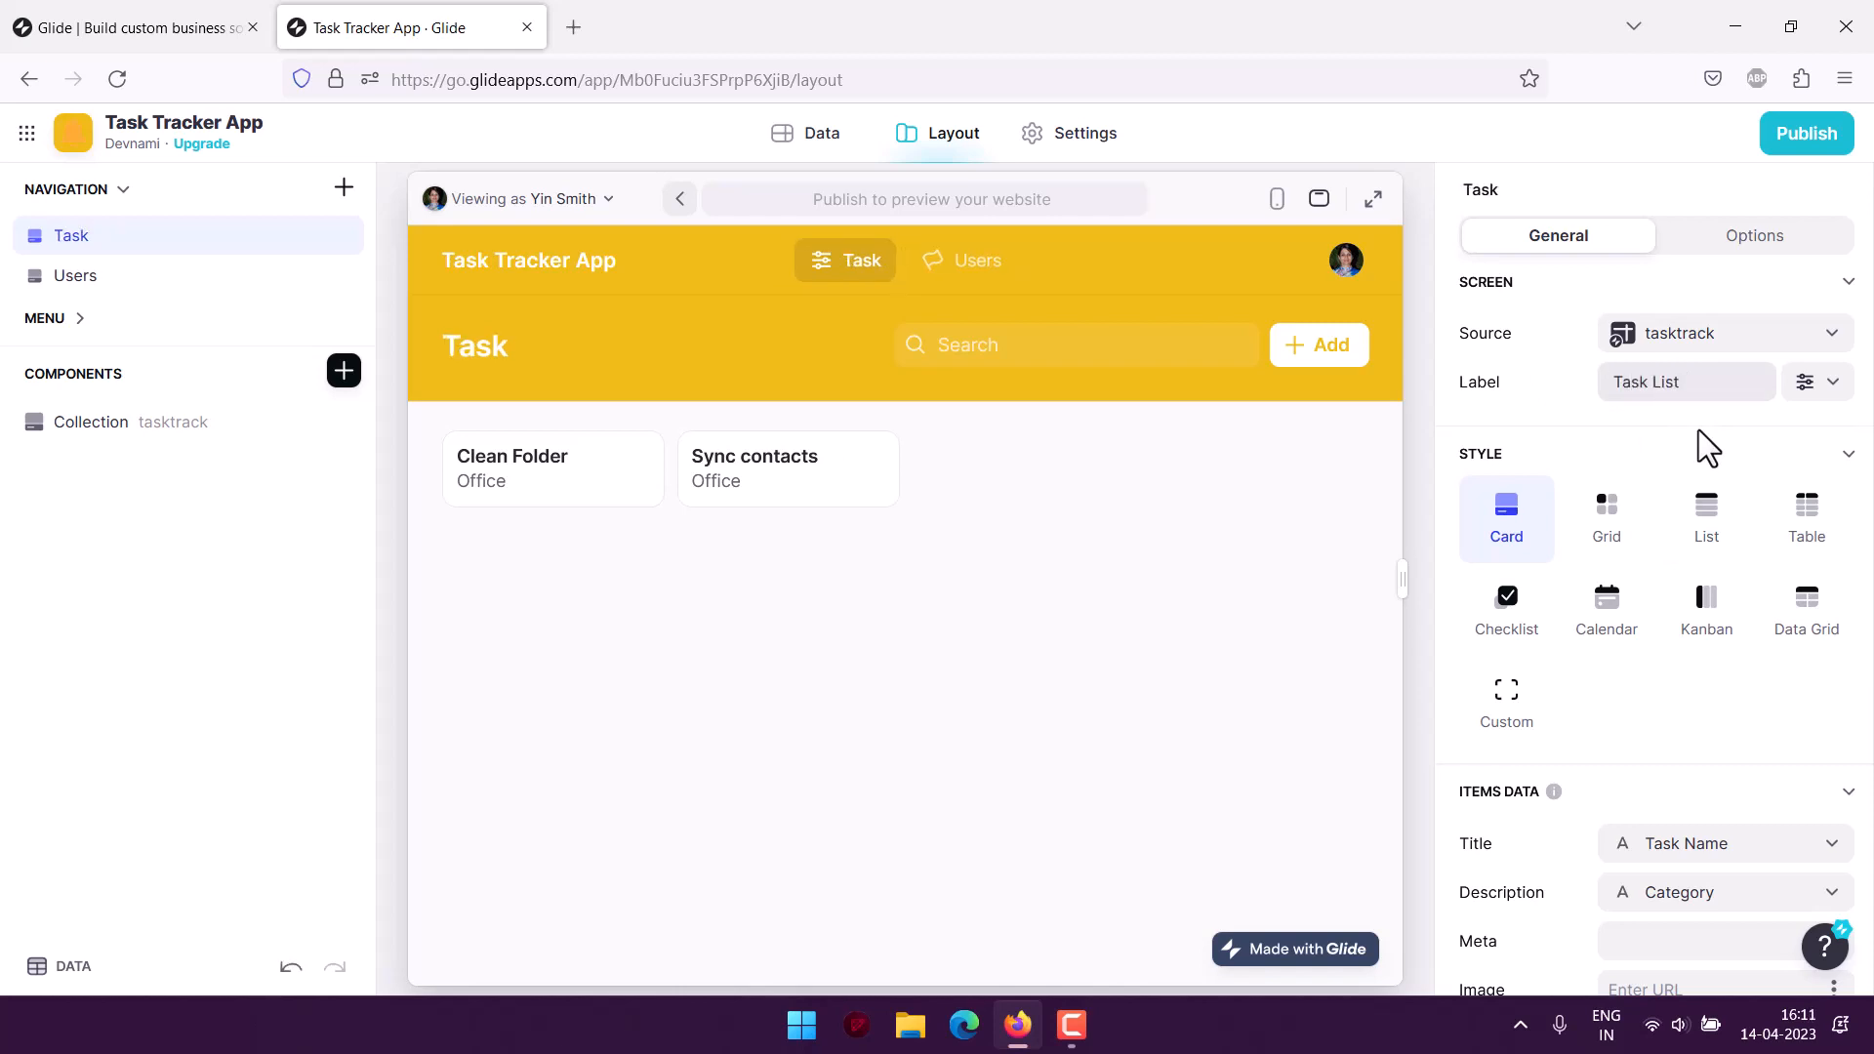
pyautogui.click(1698, 522)
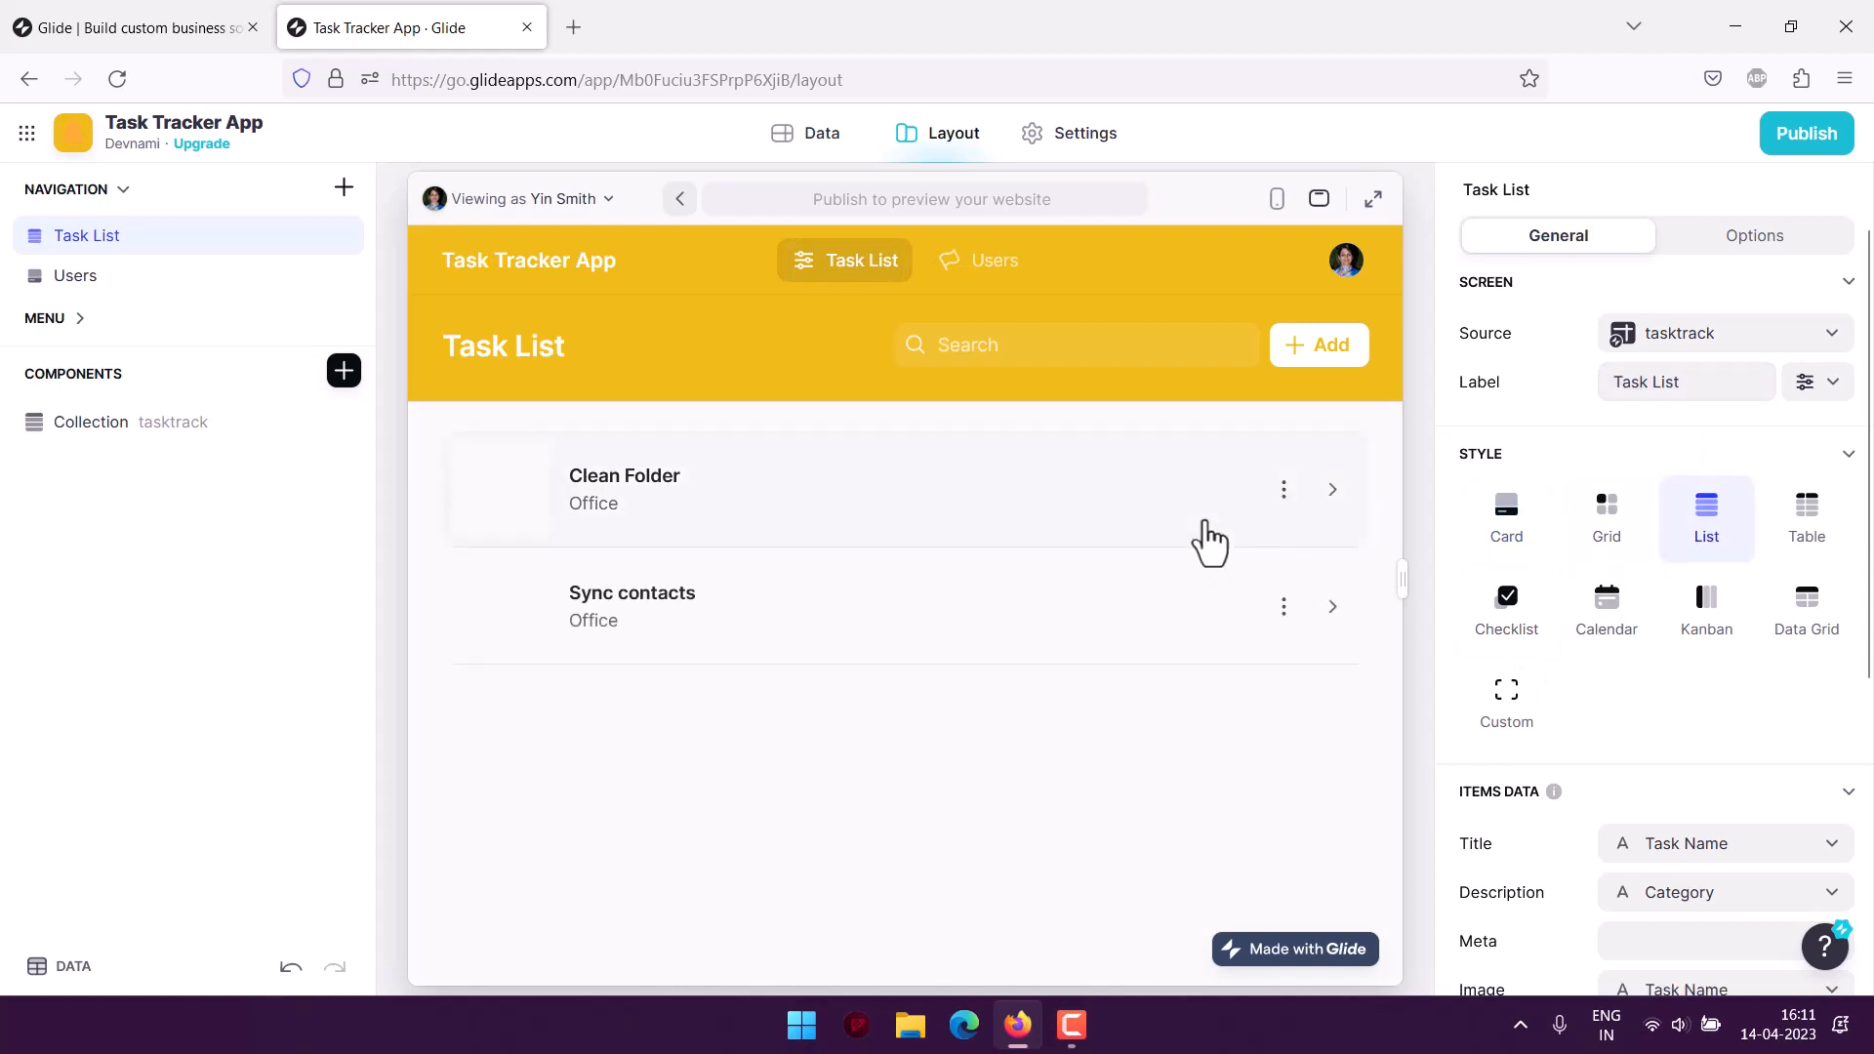
# Step: Examine the Clean Folder task's details in the app preview, including category, due date and notes, and return to the task list
pyautogui.click(708, 536)
pyautogui.moveTo(459, 404); pyautogui.dragTo(790, 471)
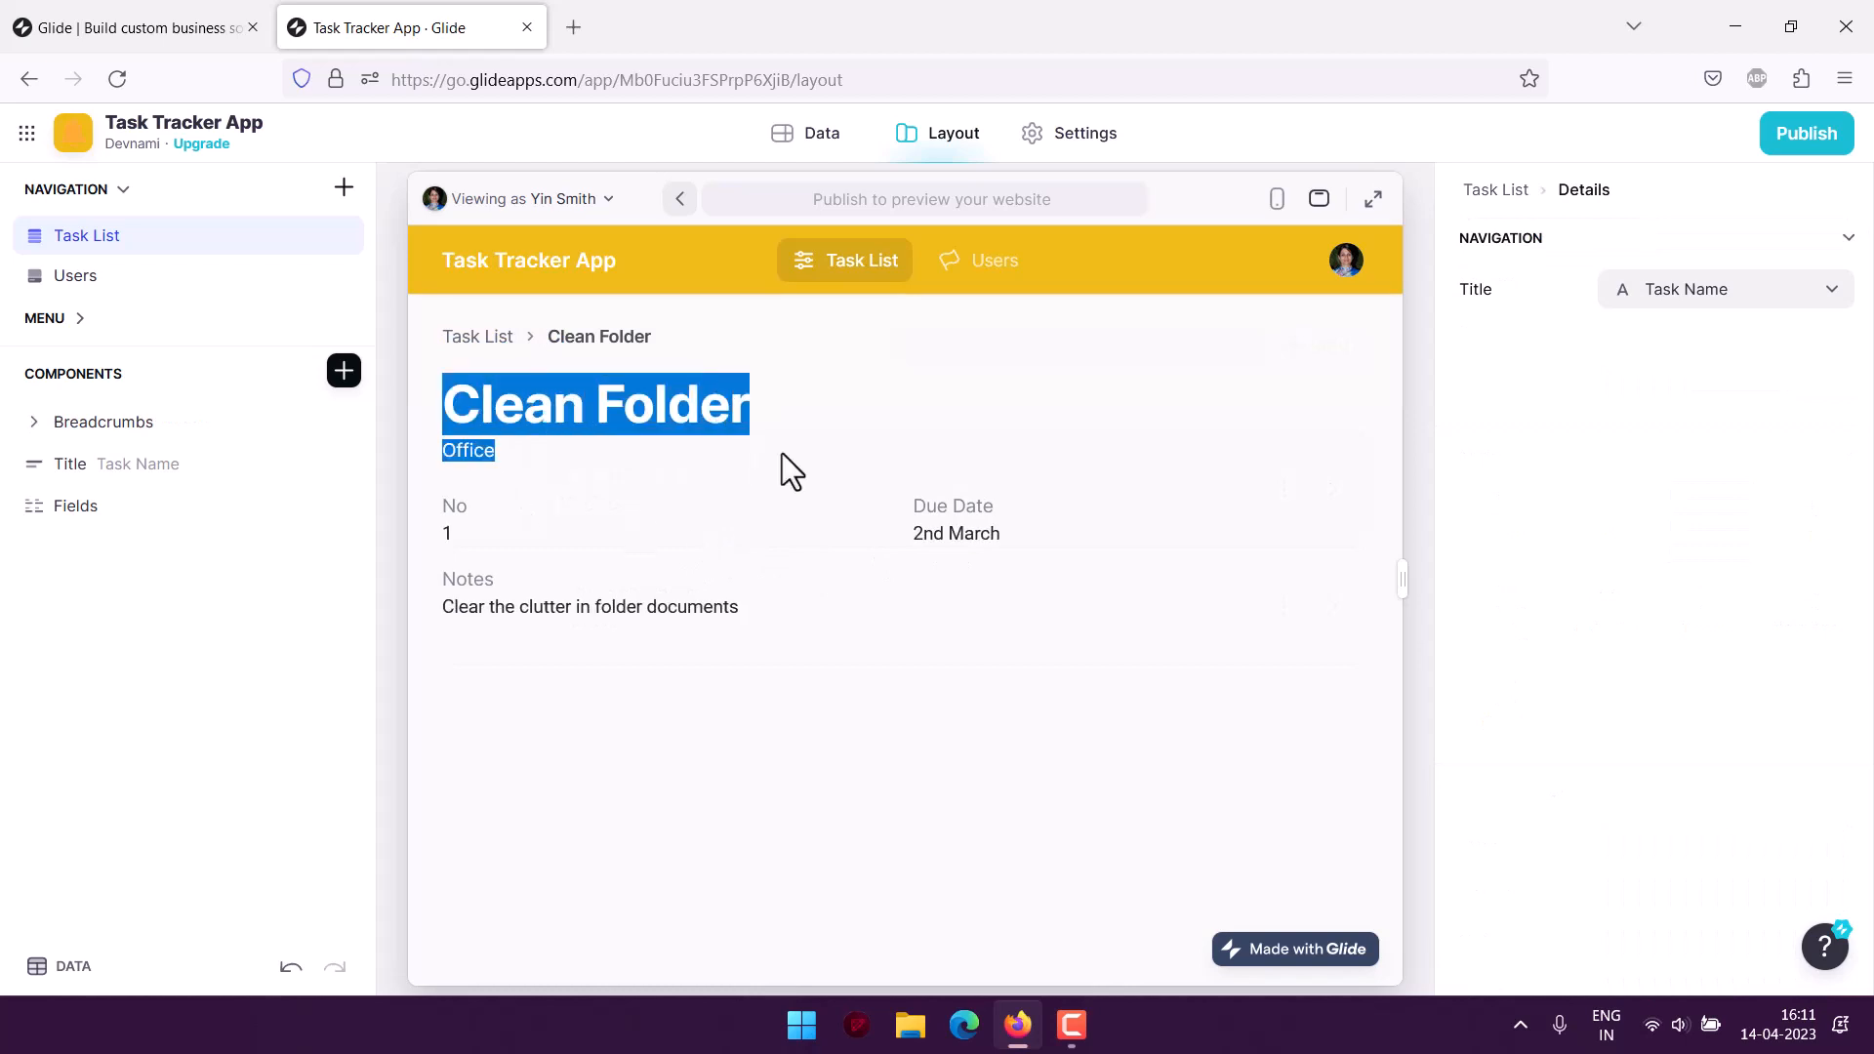
pyautogui.click(781, 454)
pyautogui.click(521, 478)
pyautogui.moveTo(461, 406); pyautogui.dragTo(937, 533)
pyautogui.click(755, 548)
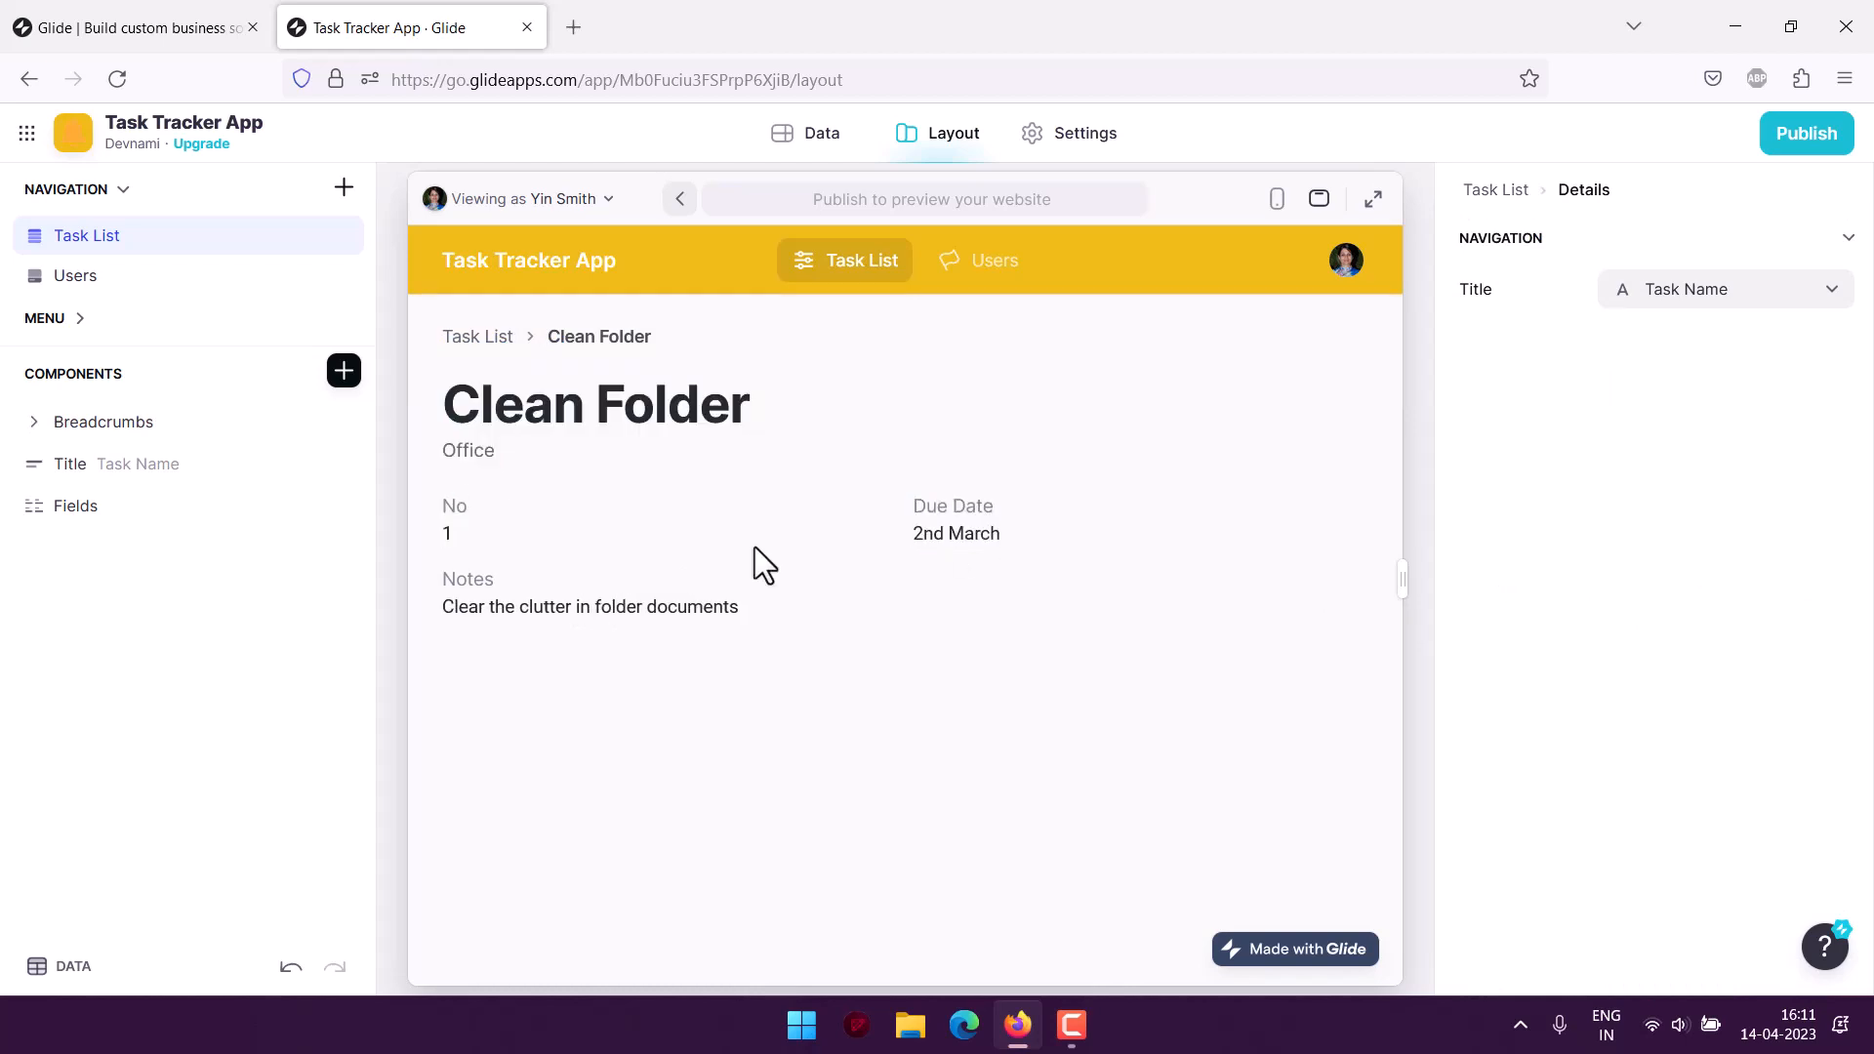
pyautogui.moveTo(444, 607); pyautogui.dragTo(509, 404)
pyautogui.click(477, 395)
pyautogui.click(508, 342)
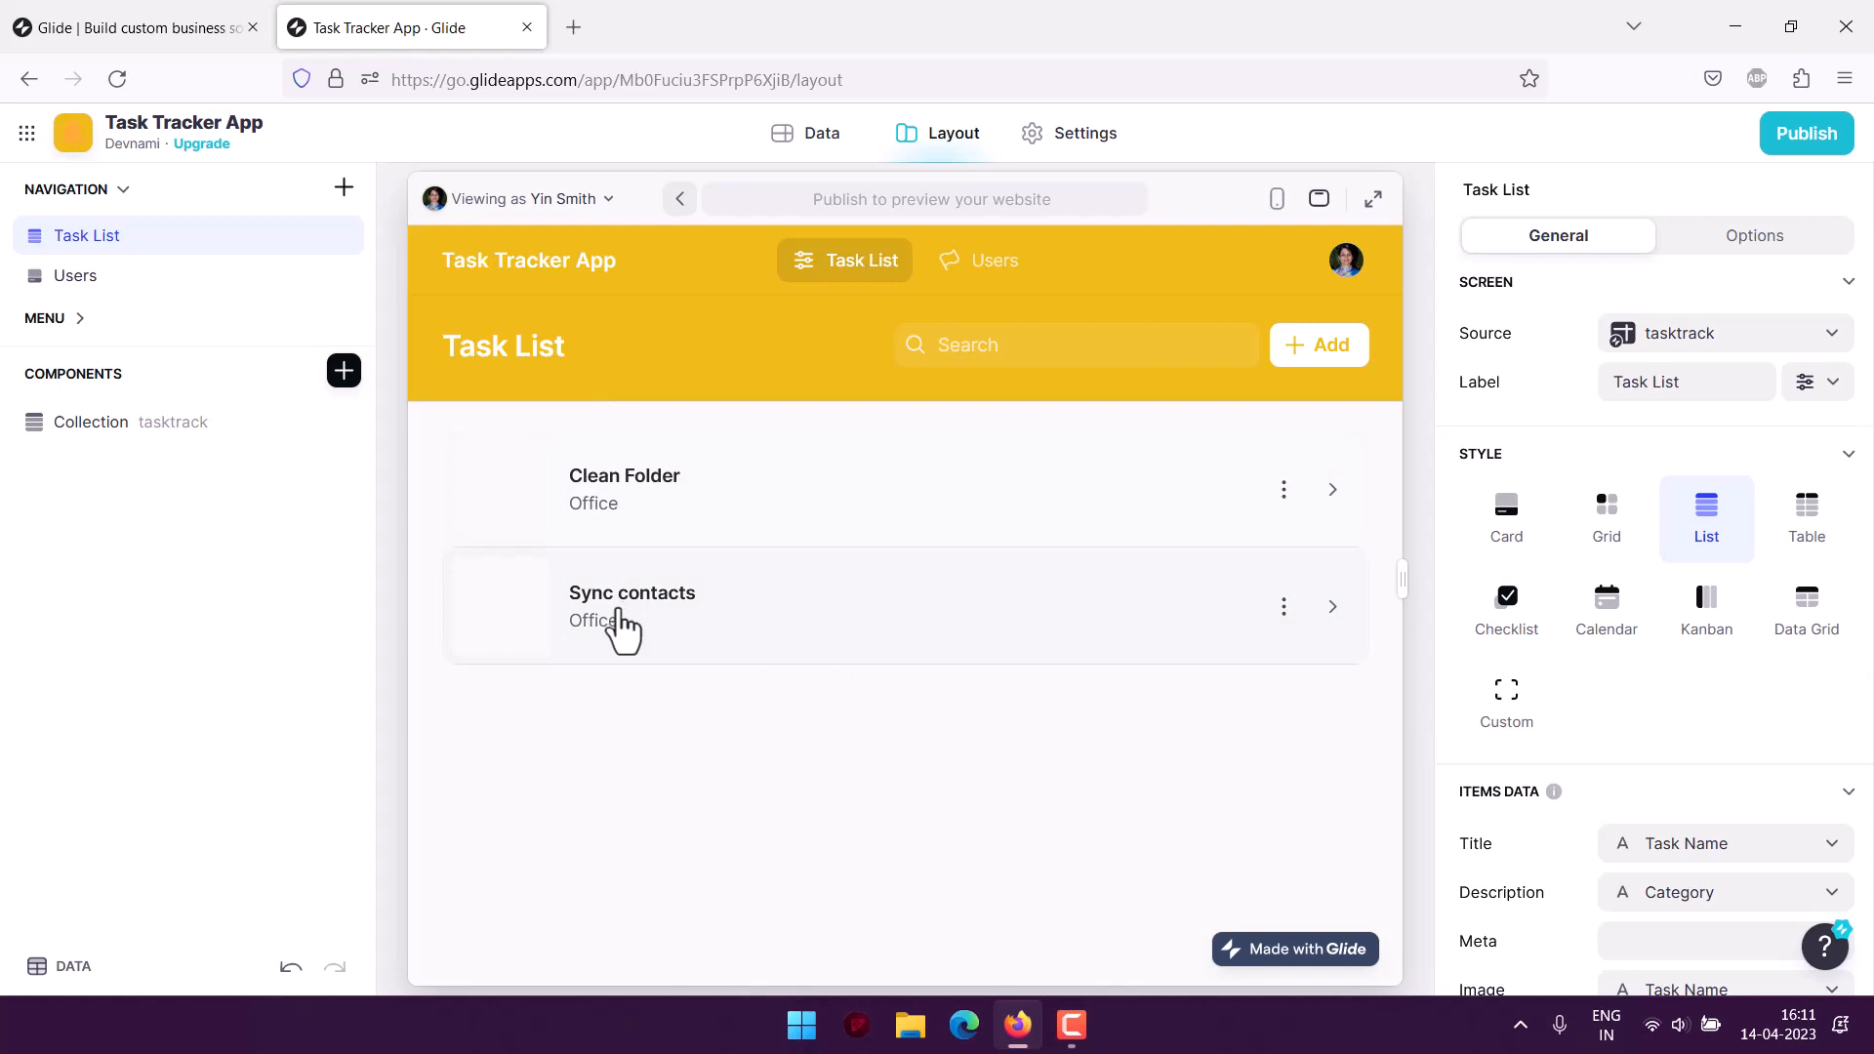
# Step: Start a new item in the app preview with No 3 and Task Name "Active directory add user"
pyautogui.click(1309, 366)
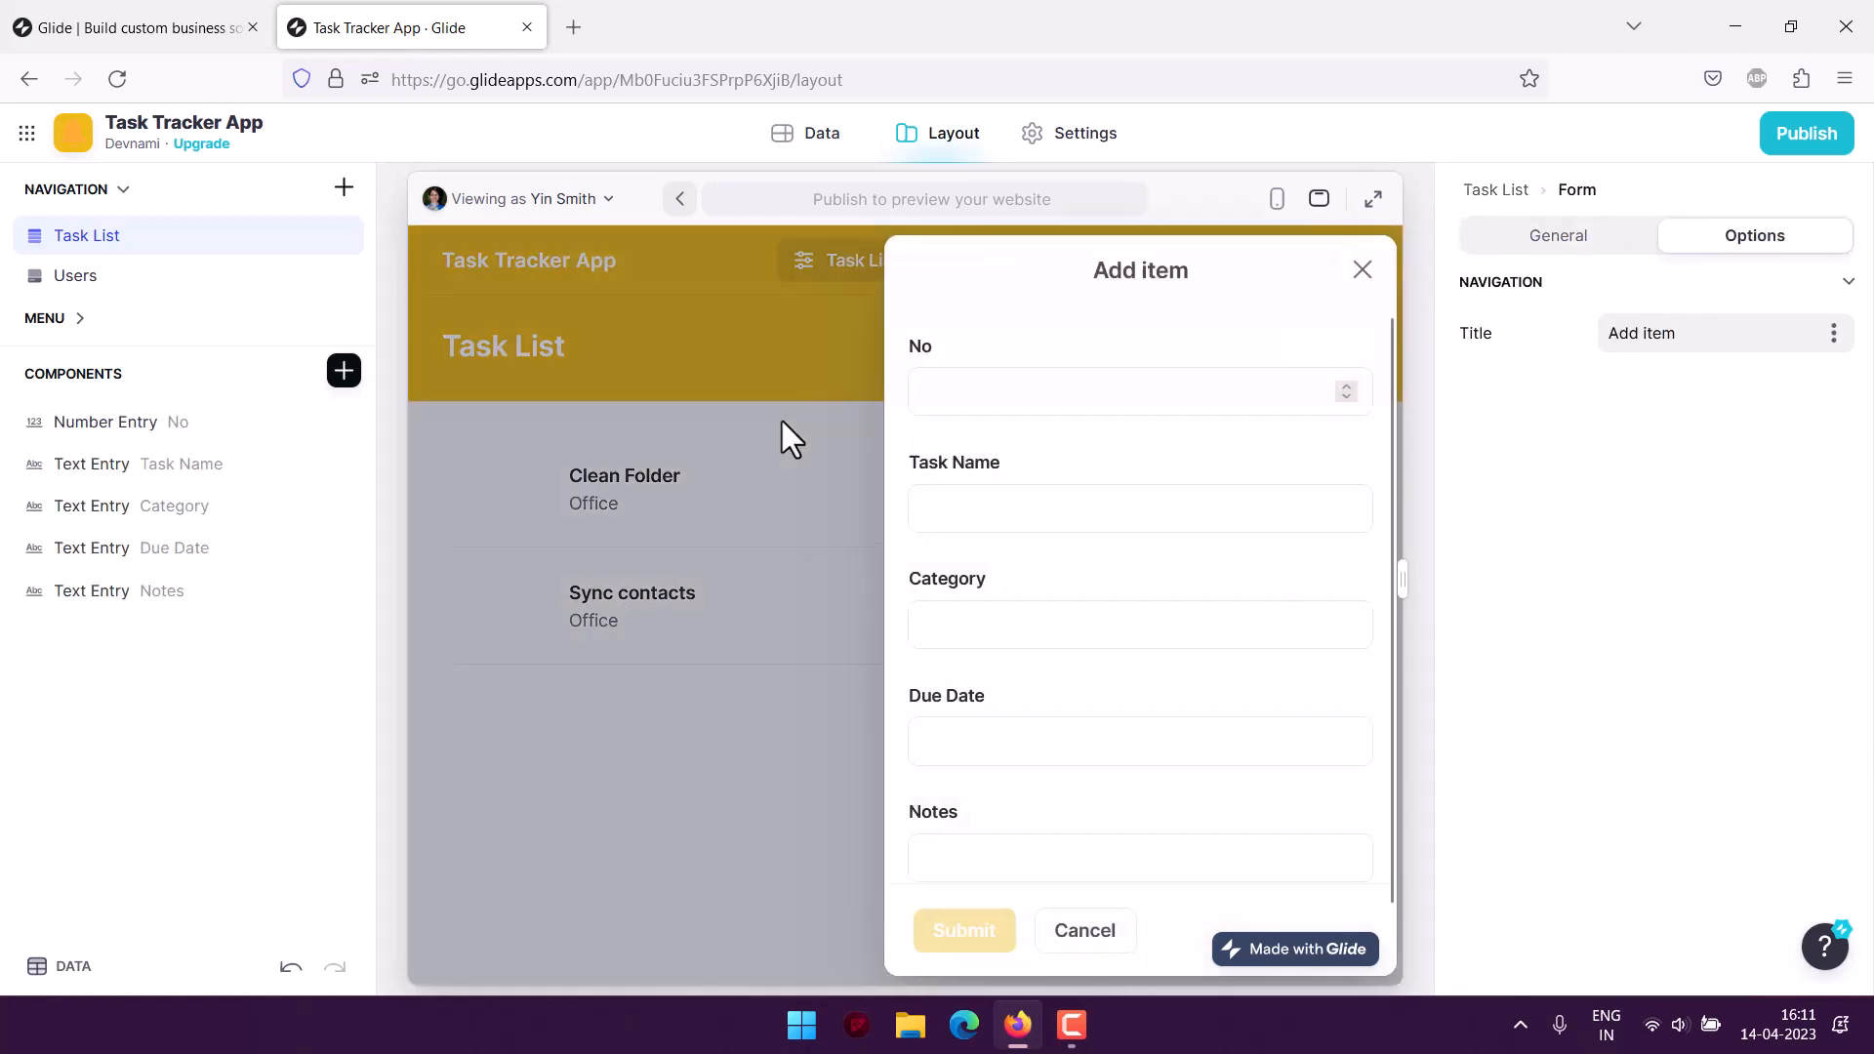
pyautogui.click(1049, 408)
pyautogui.write('3')
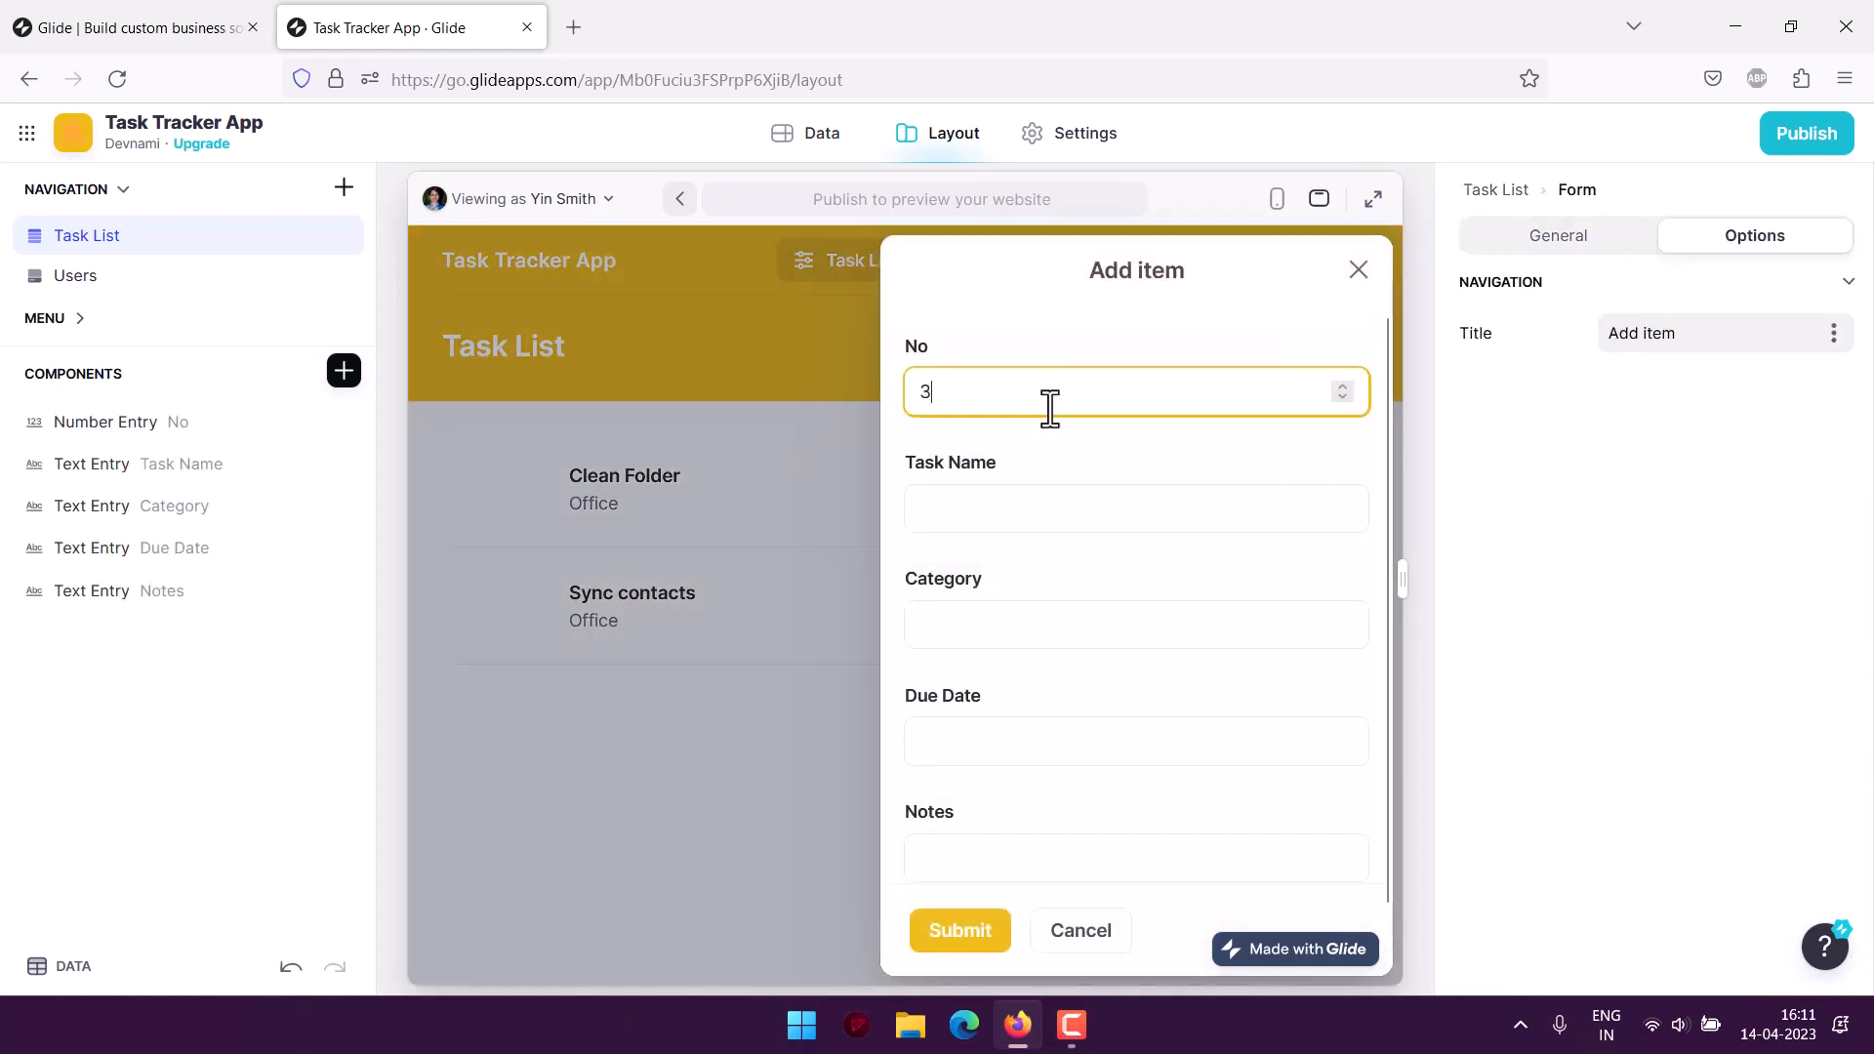
pyautogui.click(982, 508)
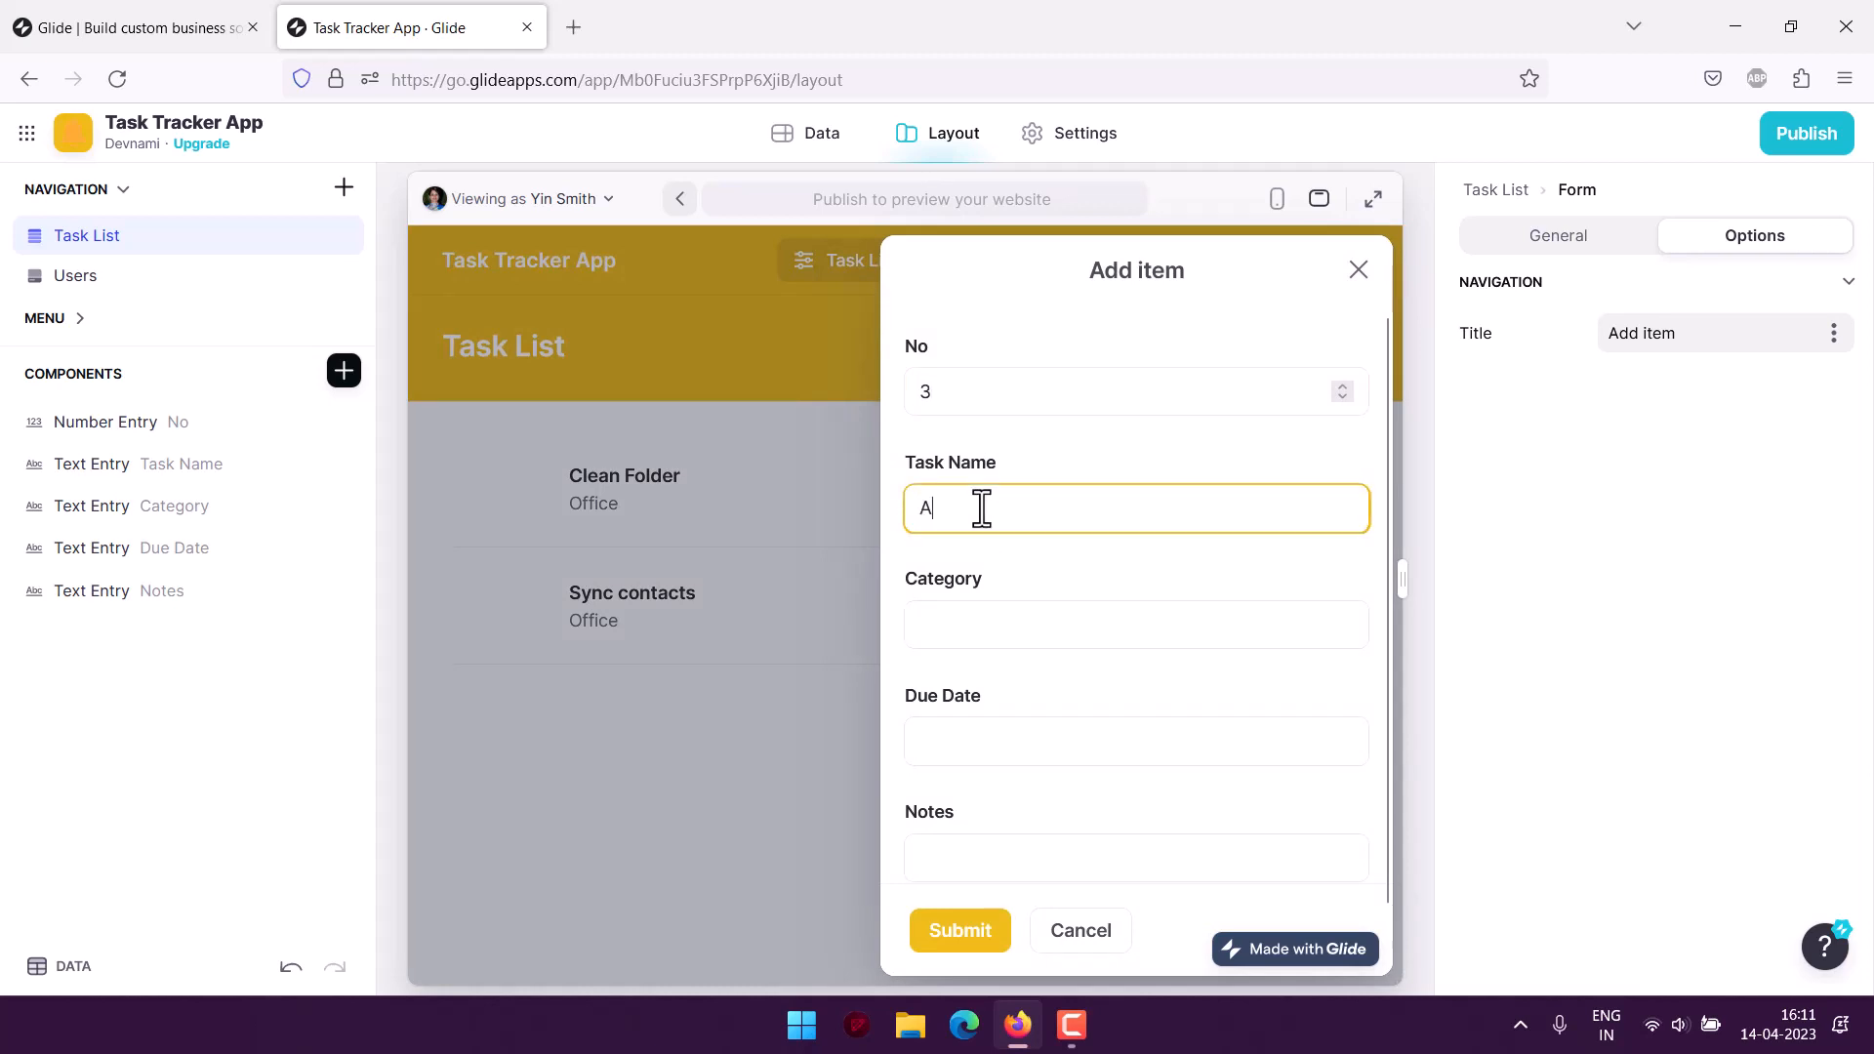
pyautogui.write('ive directo')
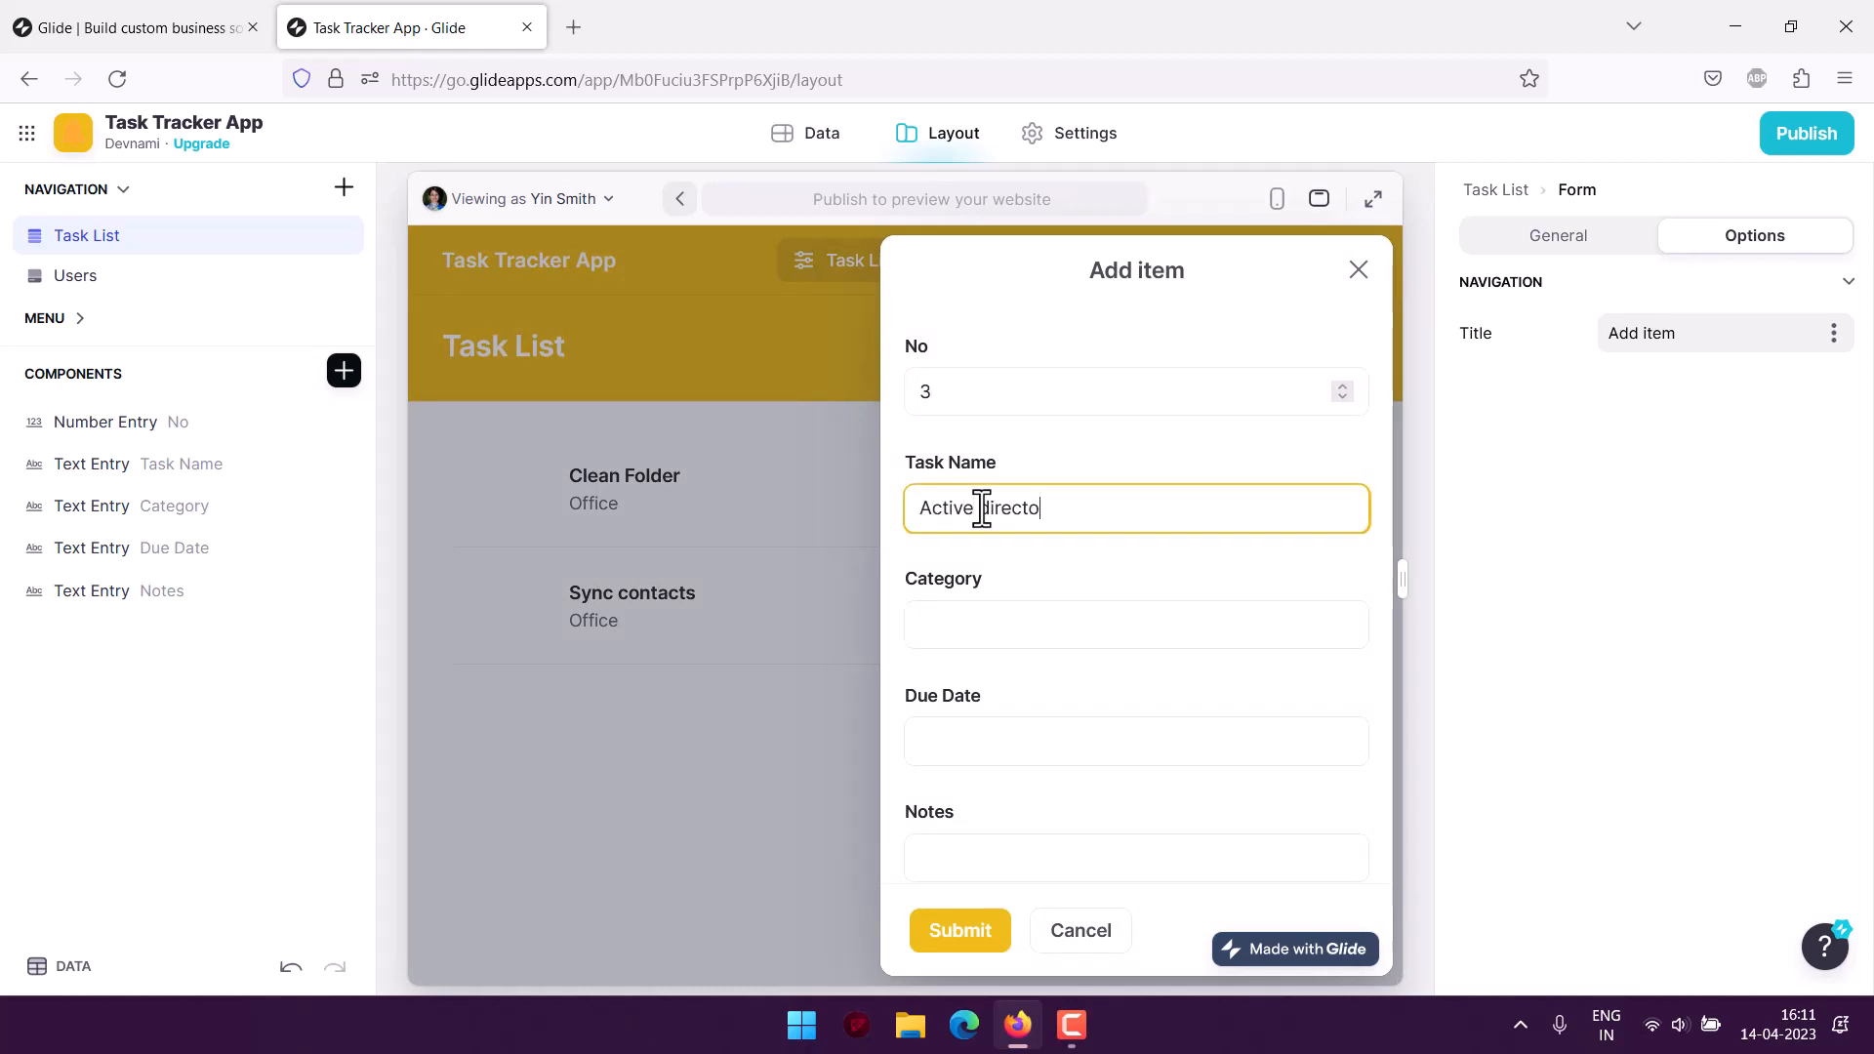
pyautogui.write('ry add user')
# Step: Fill in category "Office", due date "11th March" and notes "Active directory add new users", and submit the new item
pyautogui.click(1112, 624)
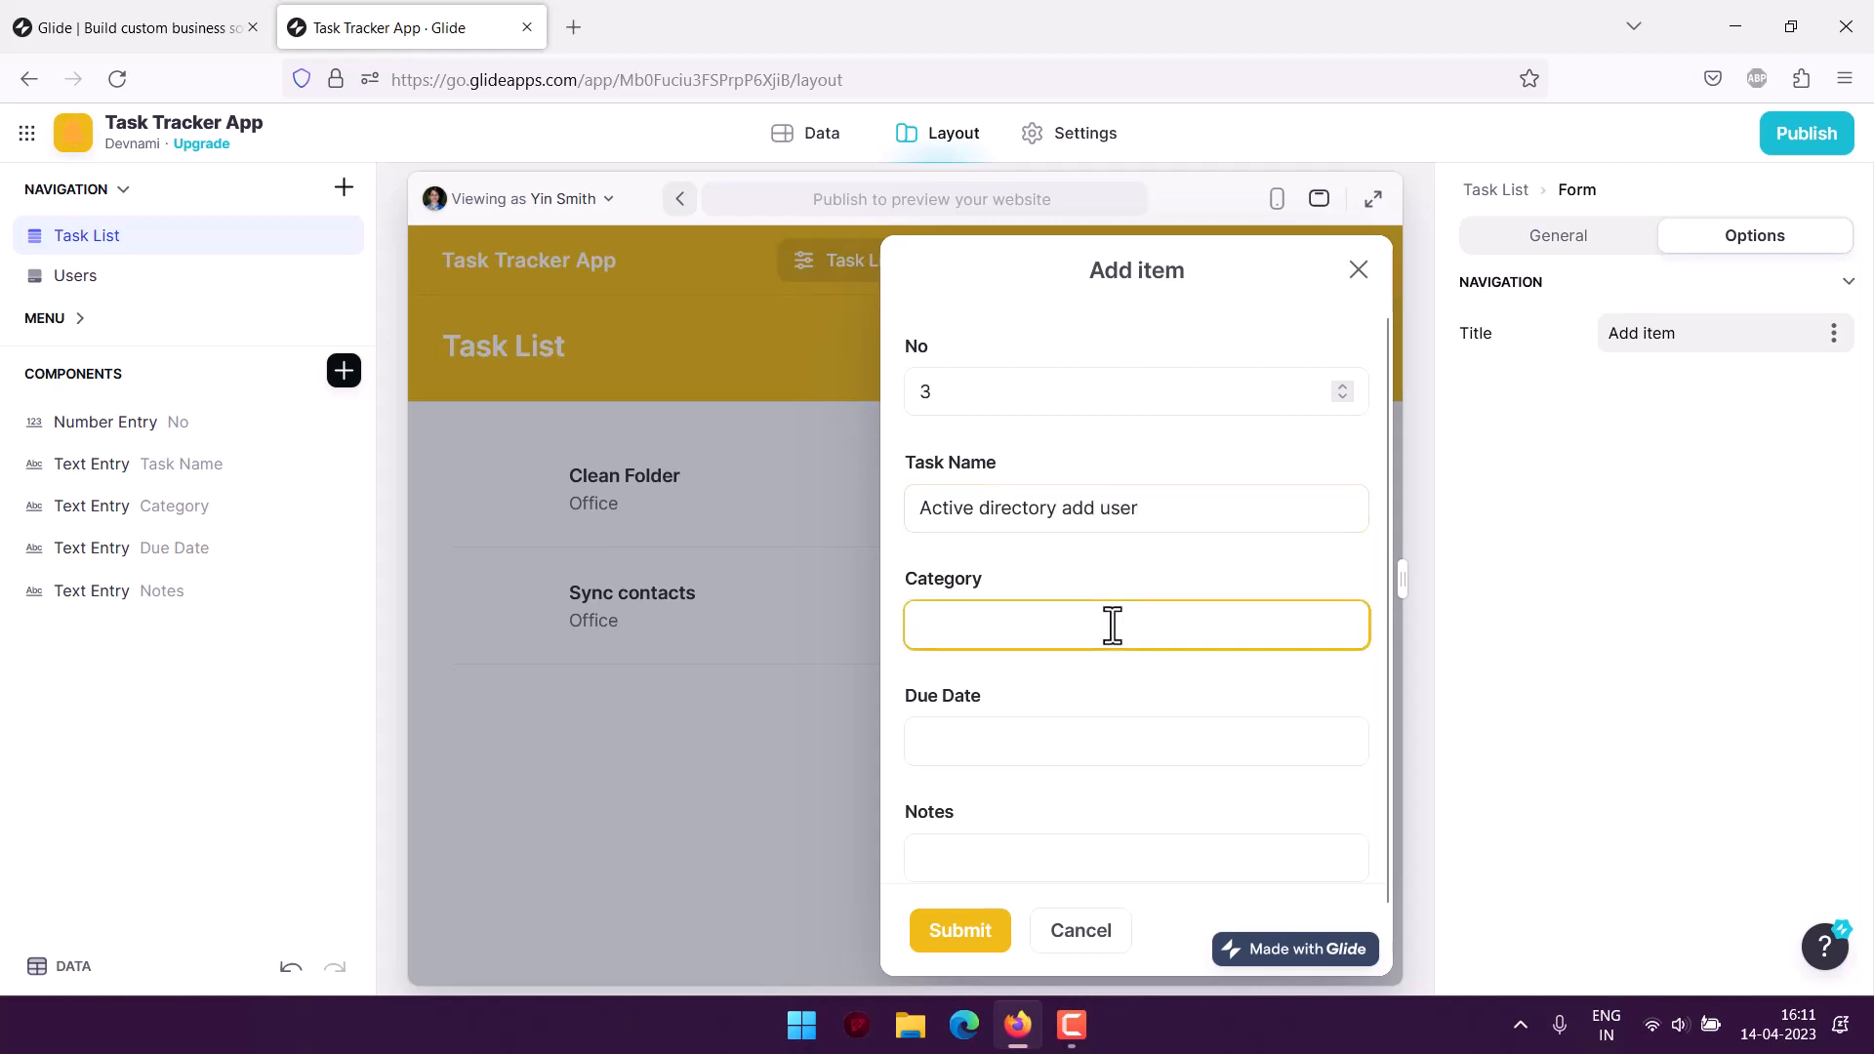
pyautogui.write('Office')
pyautogui.press('Tab')
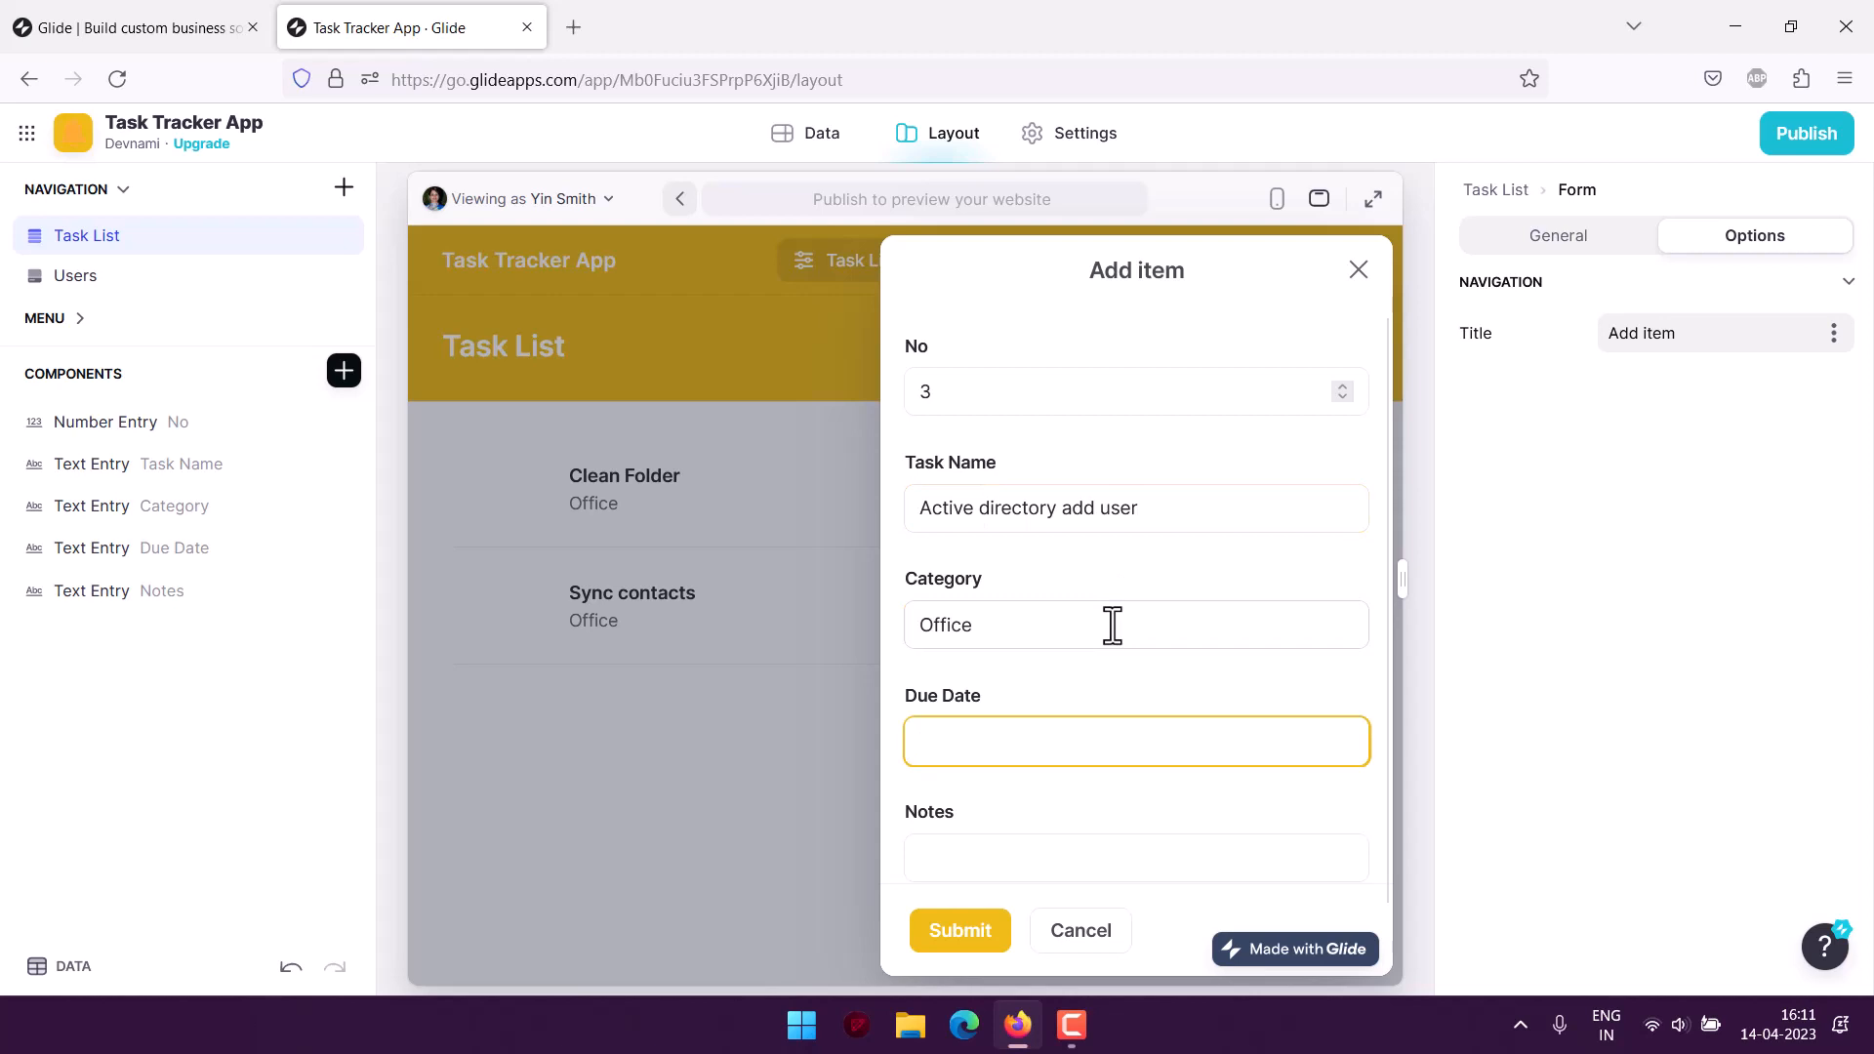
pyautogui.write('11th March')
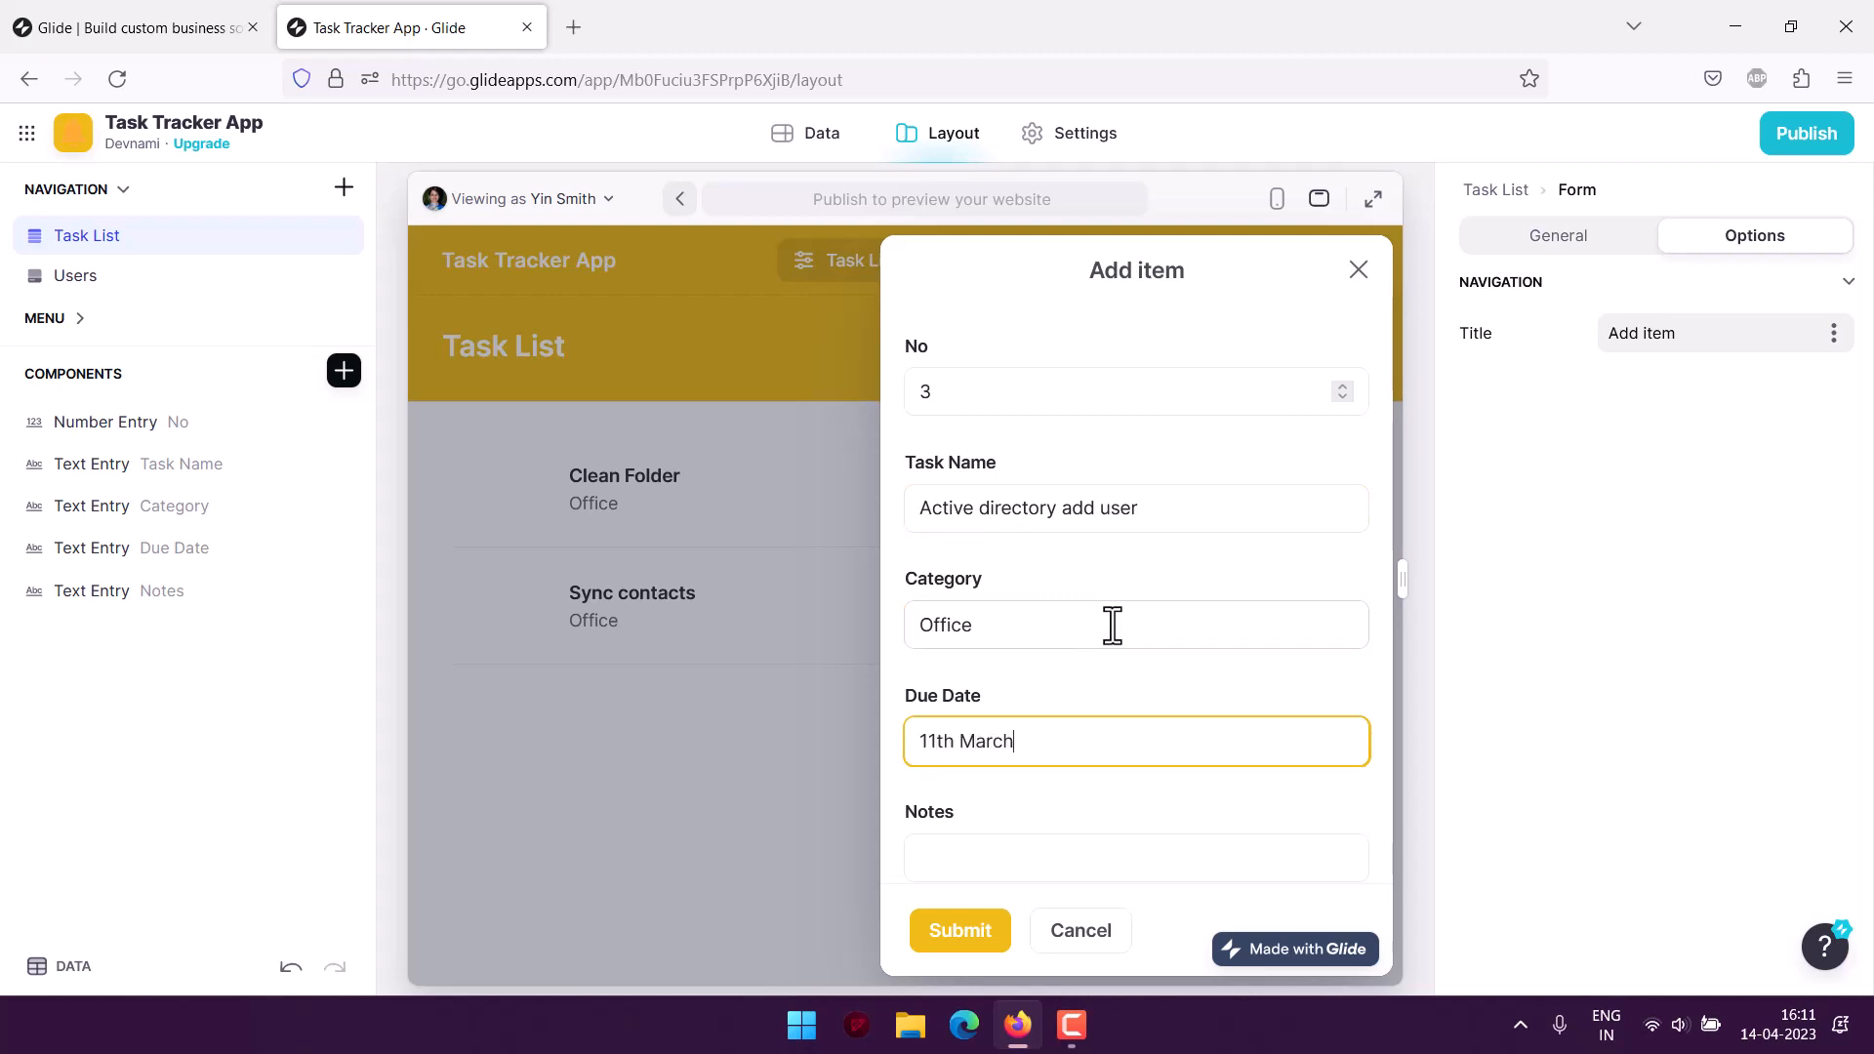
pyautogui.press('Tab')
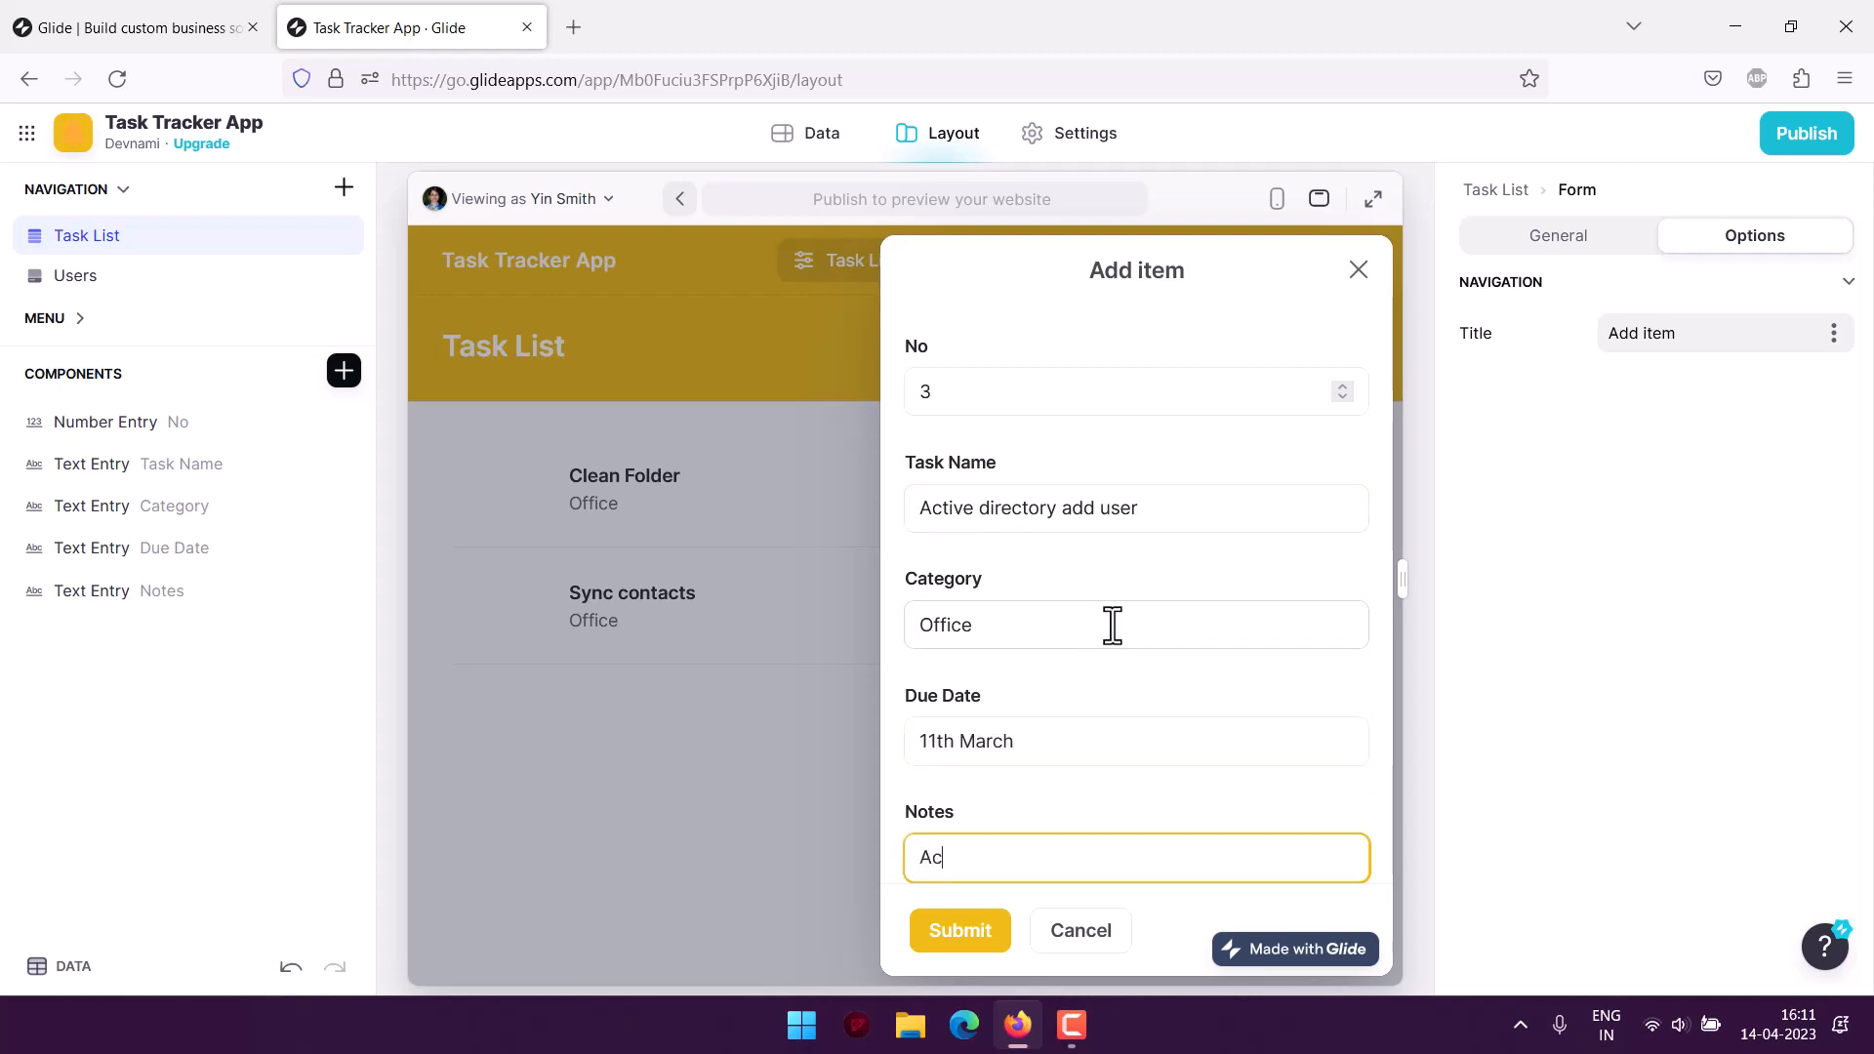
pyautogui.write('Active directory add new user')
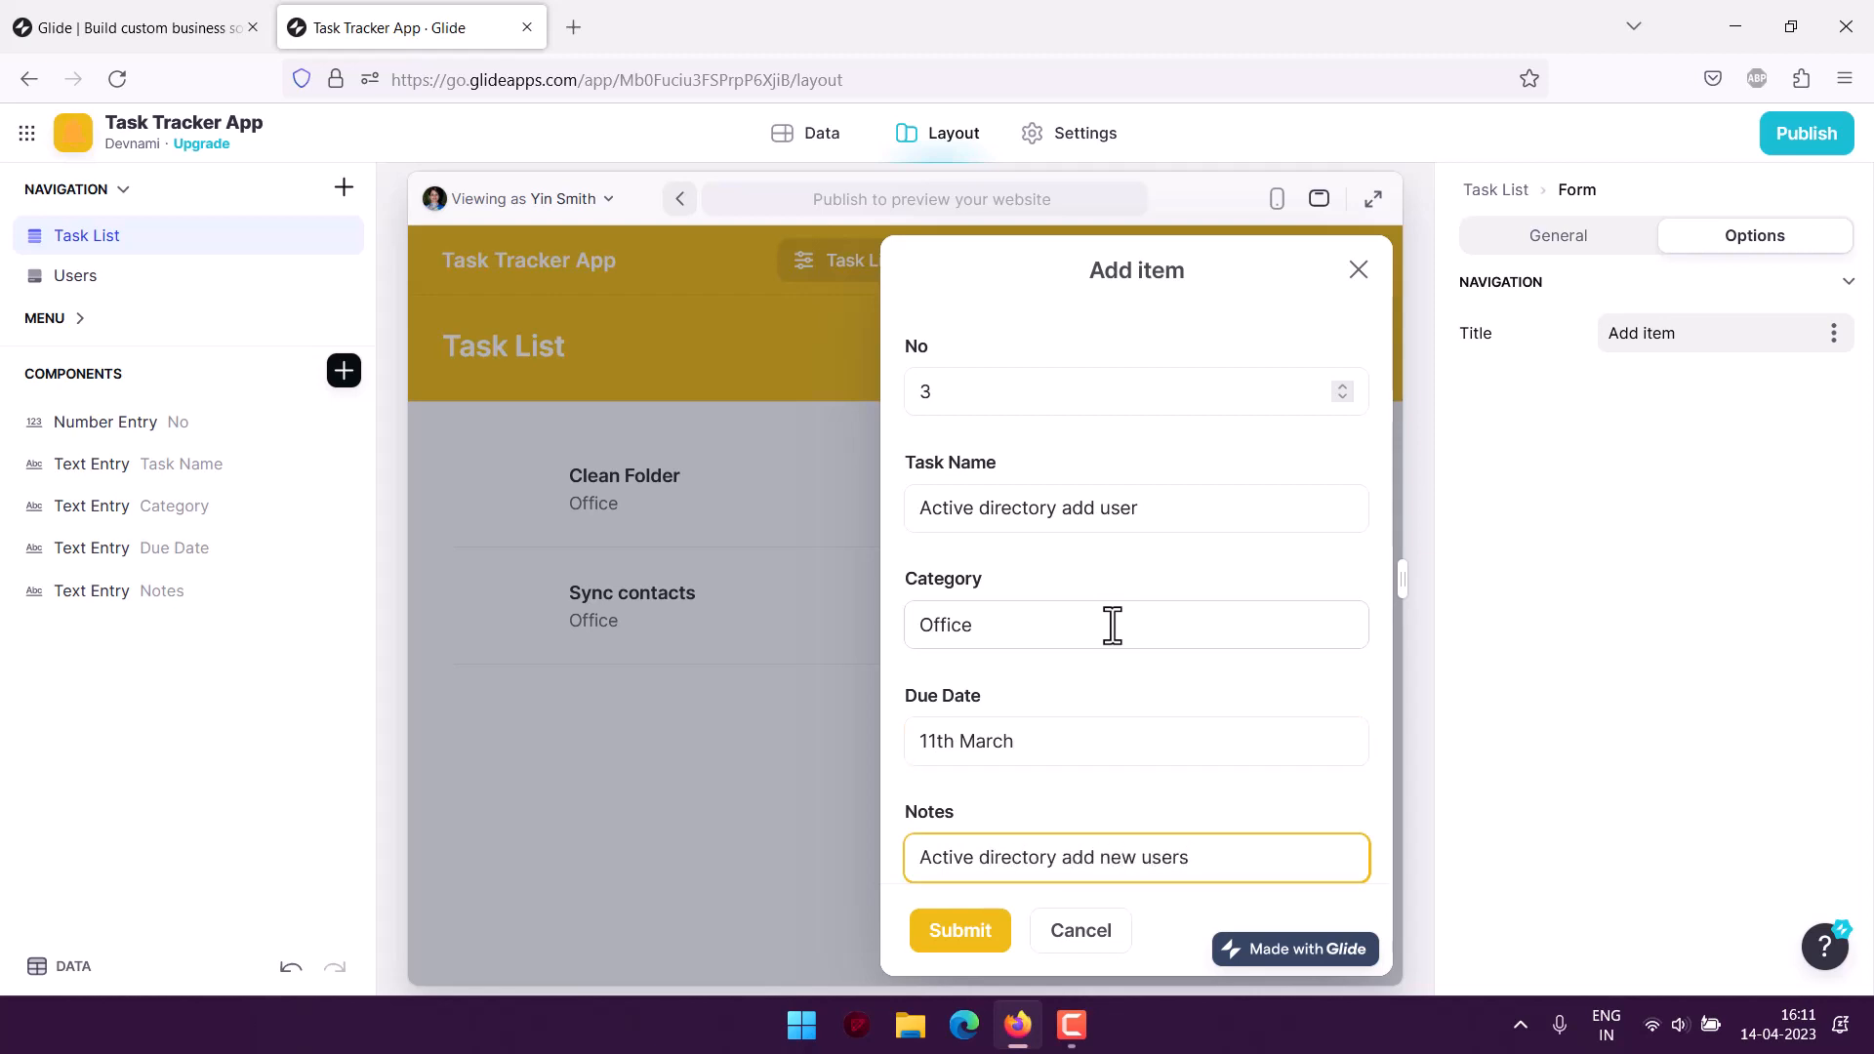
pyautogui.click(983, 917)
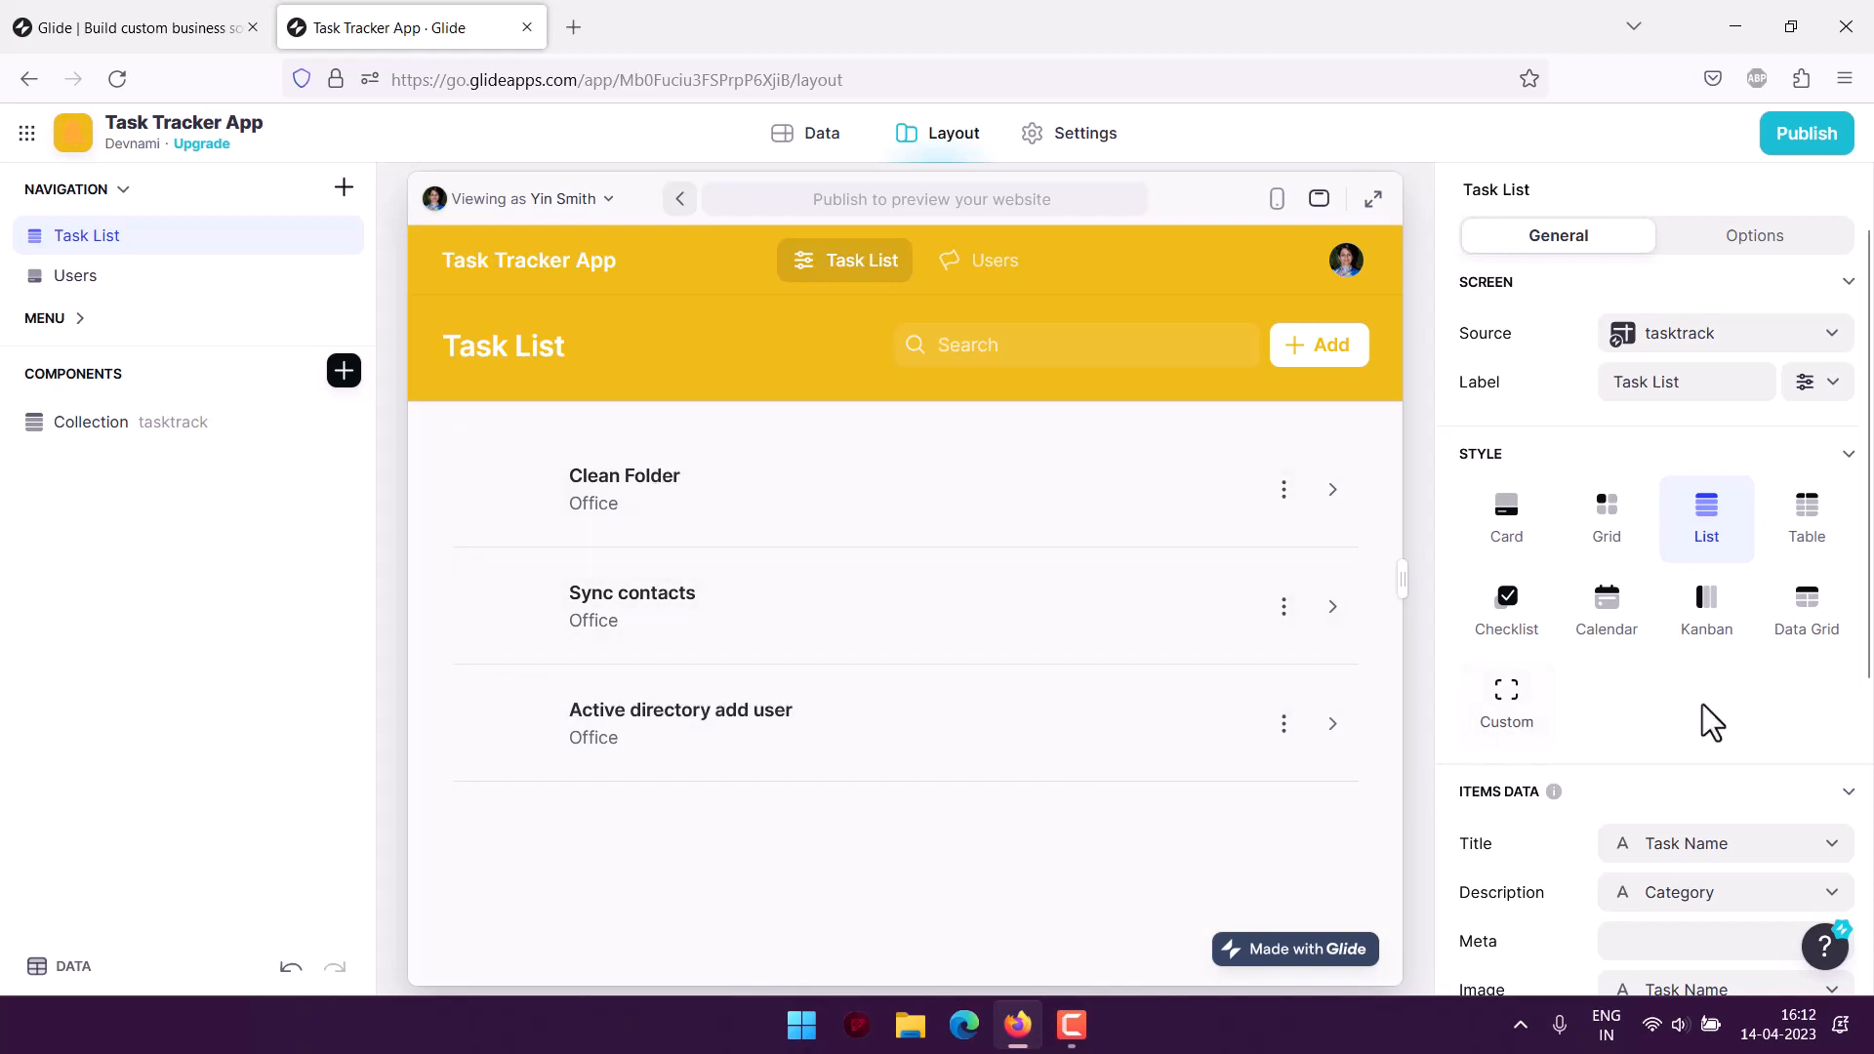
# Step: Set the Meta field of the task list's items data to Due Date, keeping Task Name as the image source
pyautogui.scroll(-3, 1702, 704)
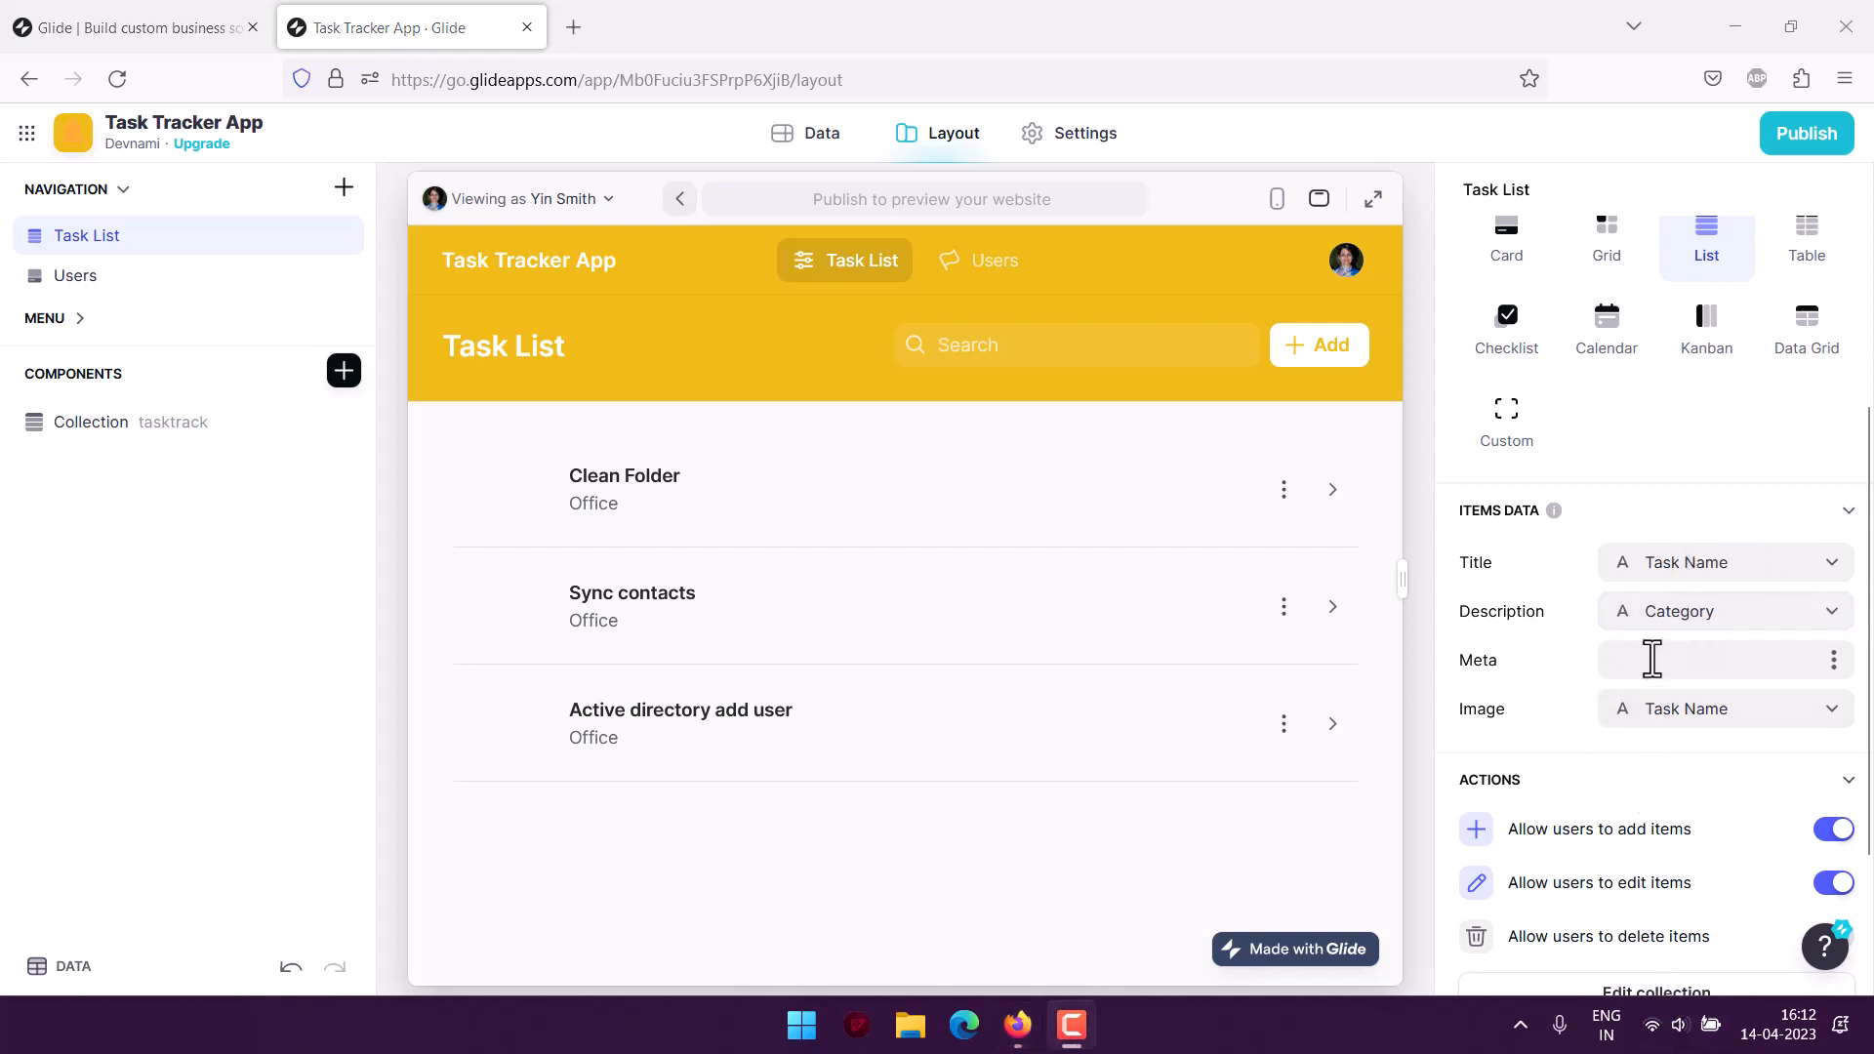
pyautogui.click(1687, 726)
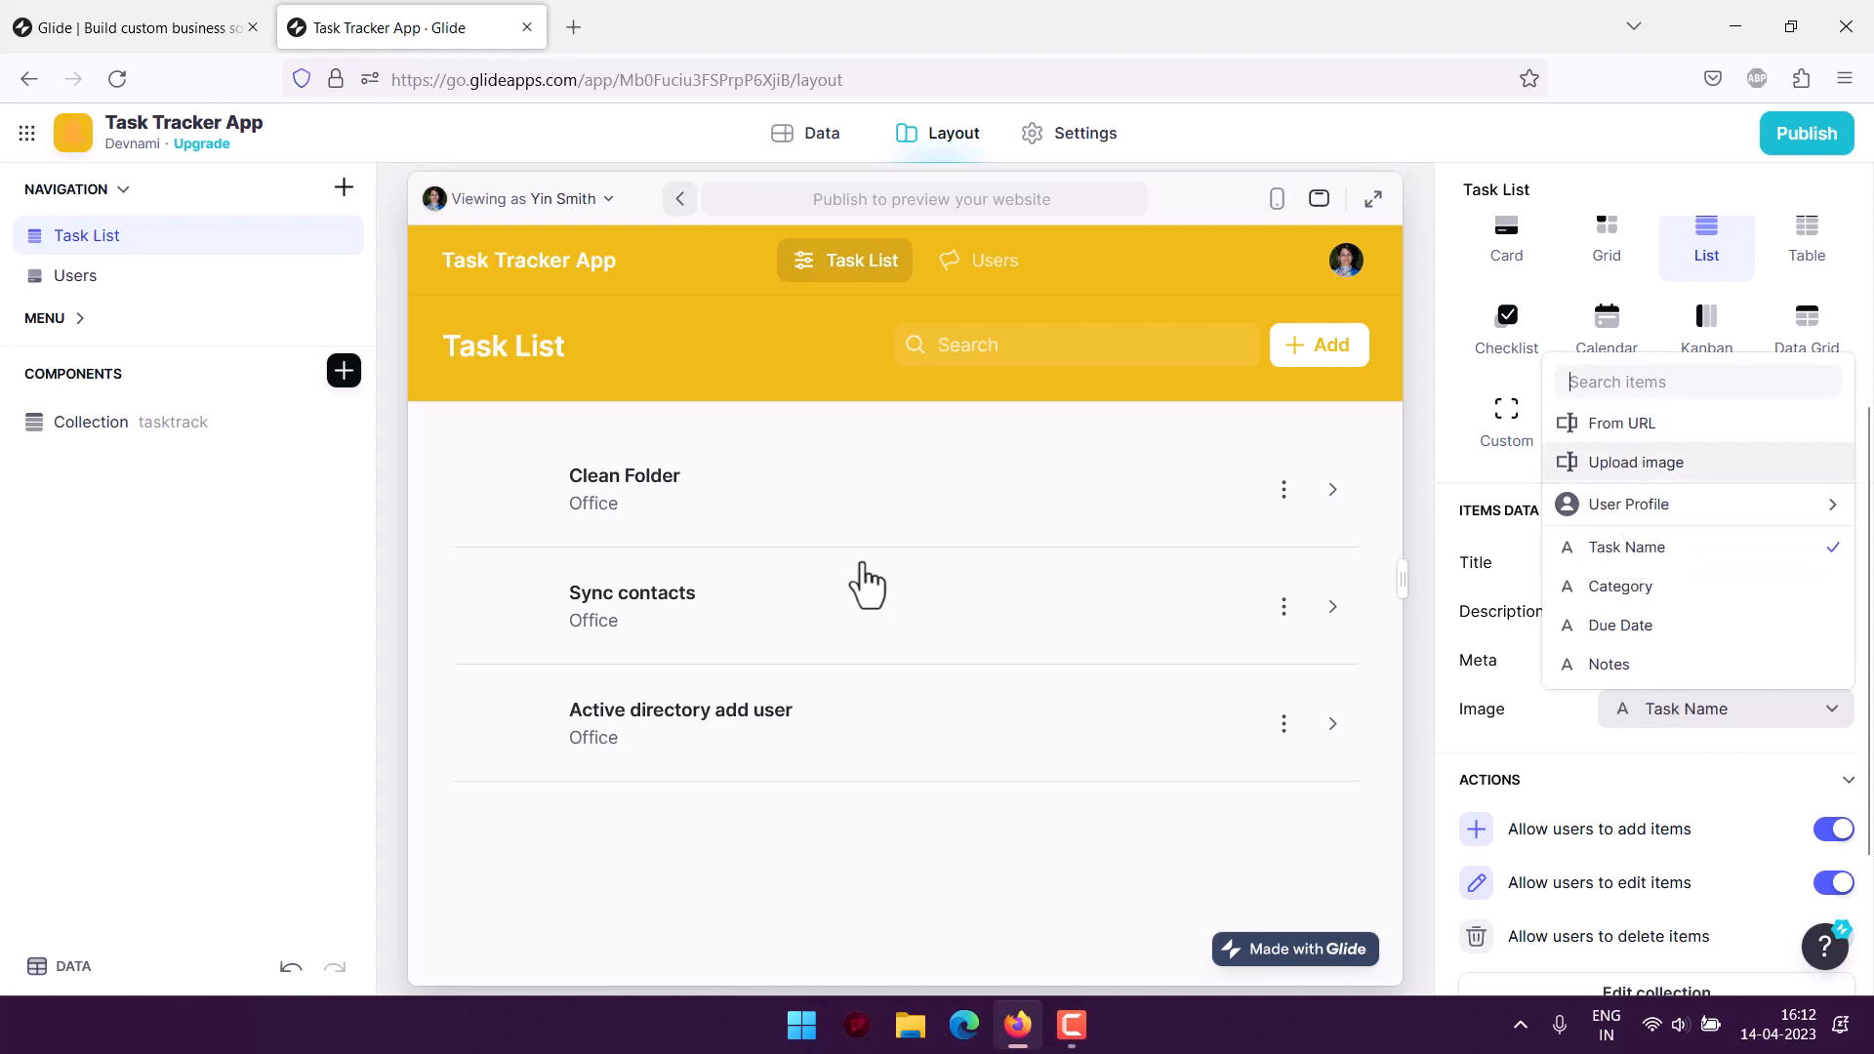
pyautogui.click(1614, 747)
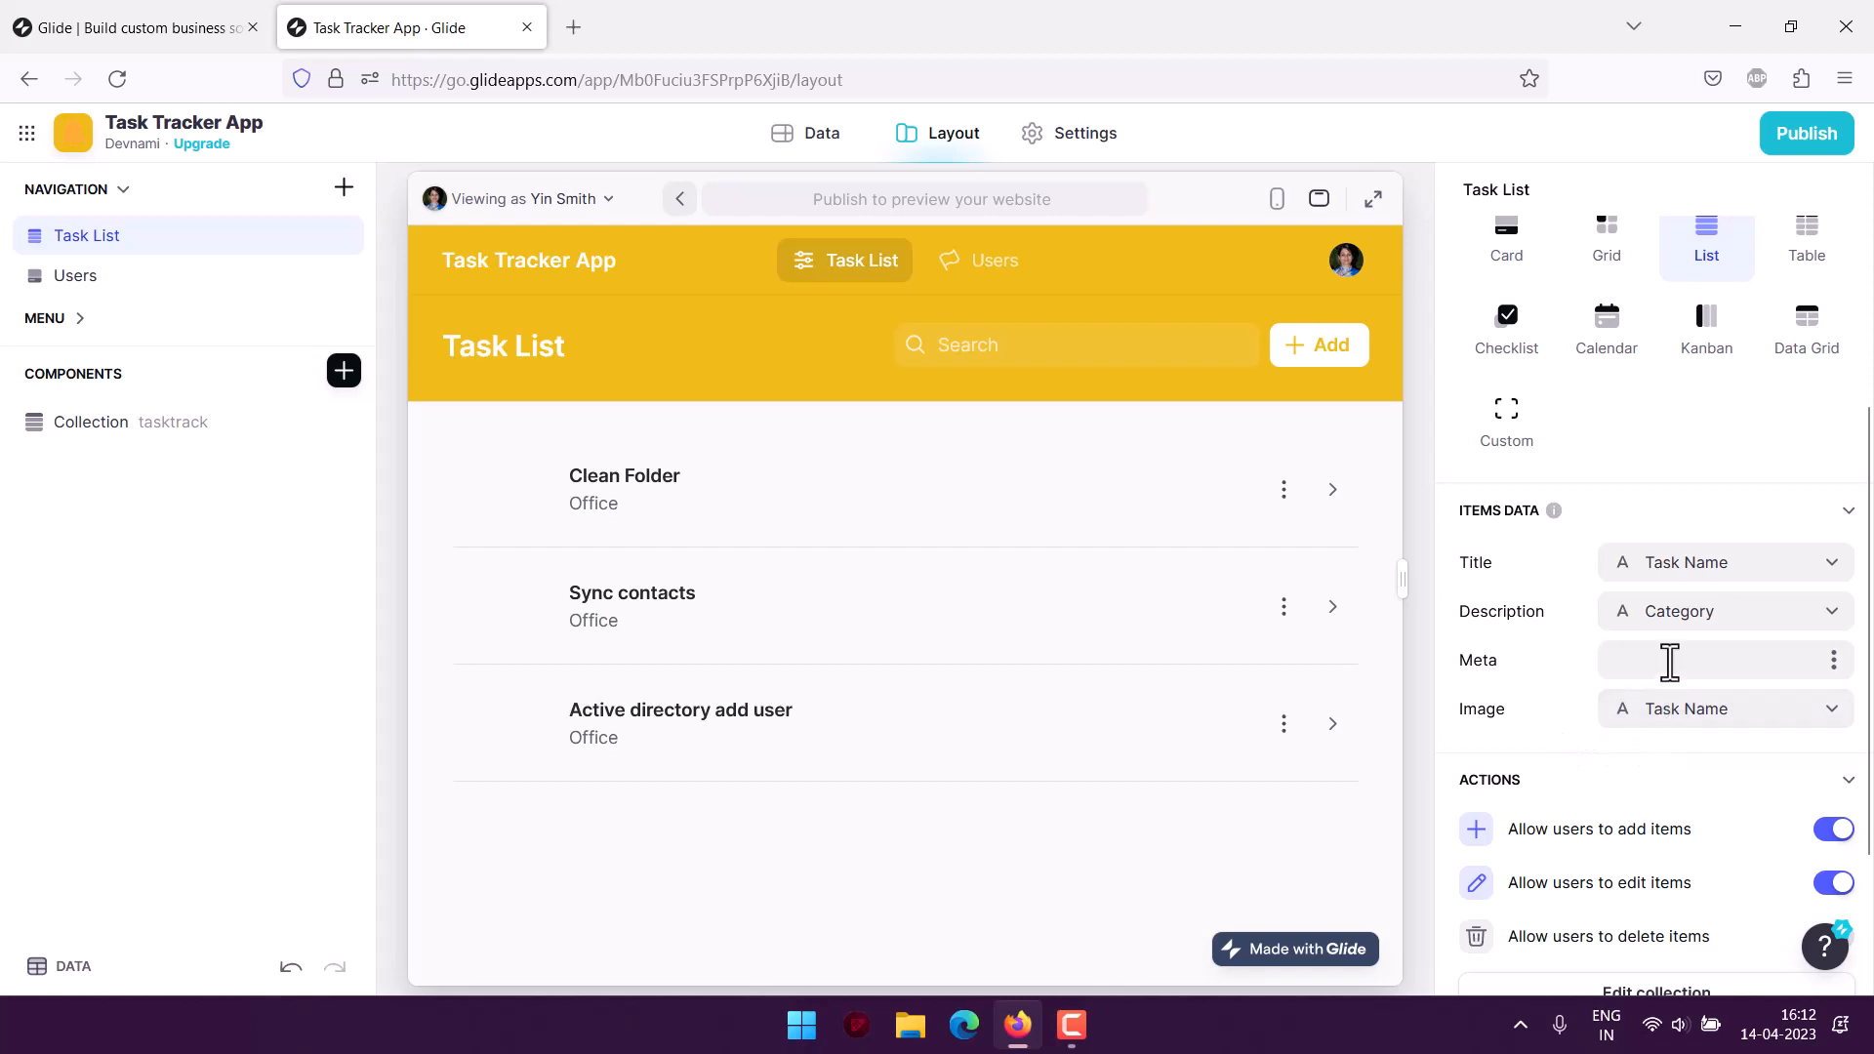
pyautogui.click(1833, 662)
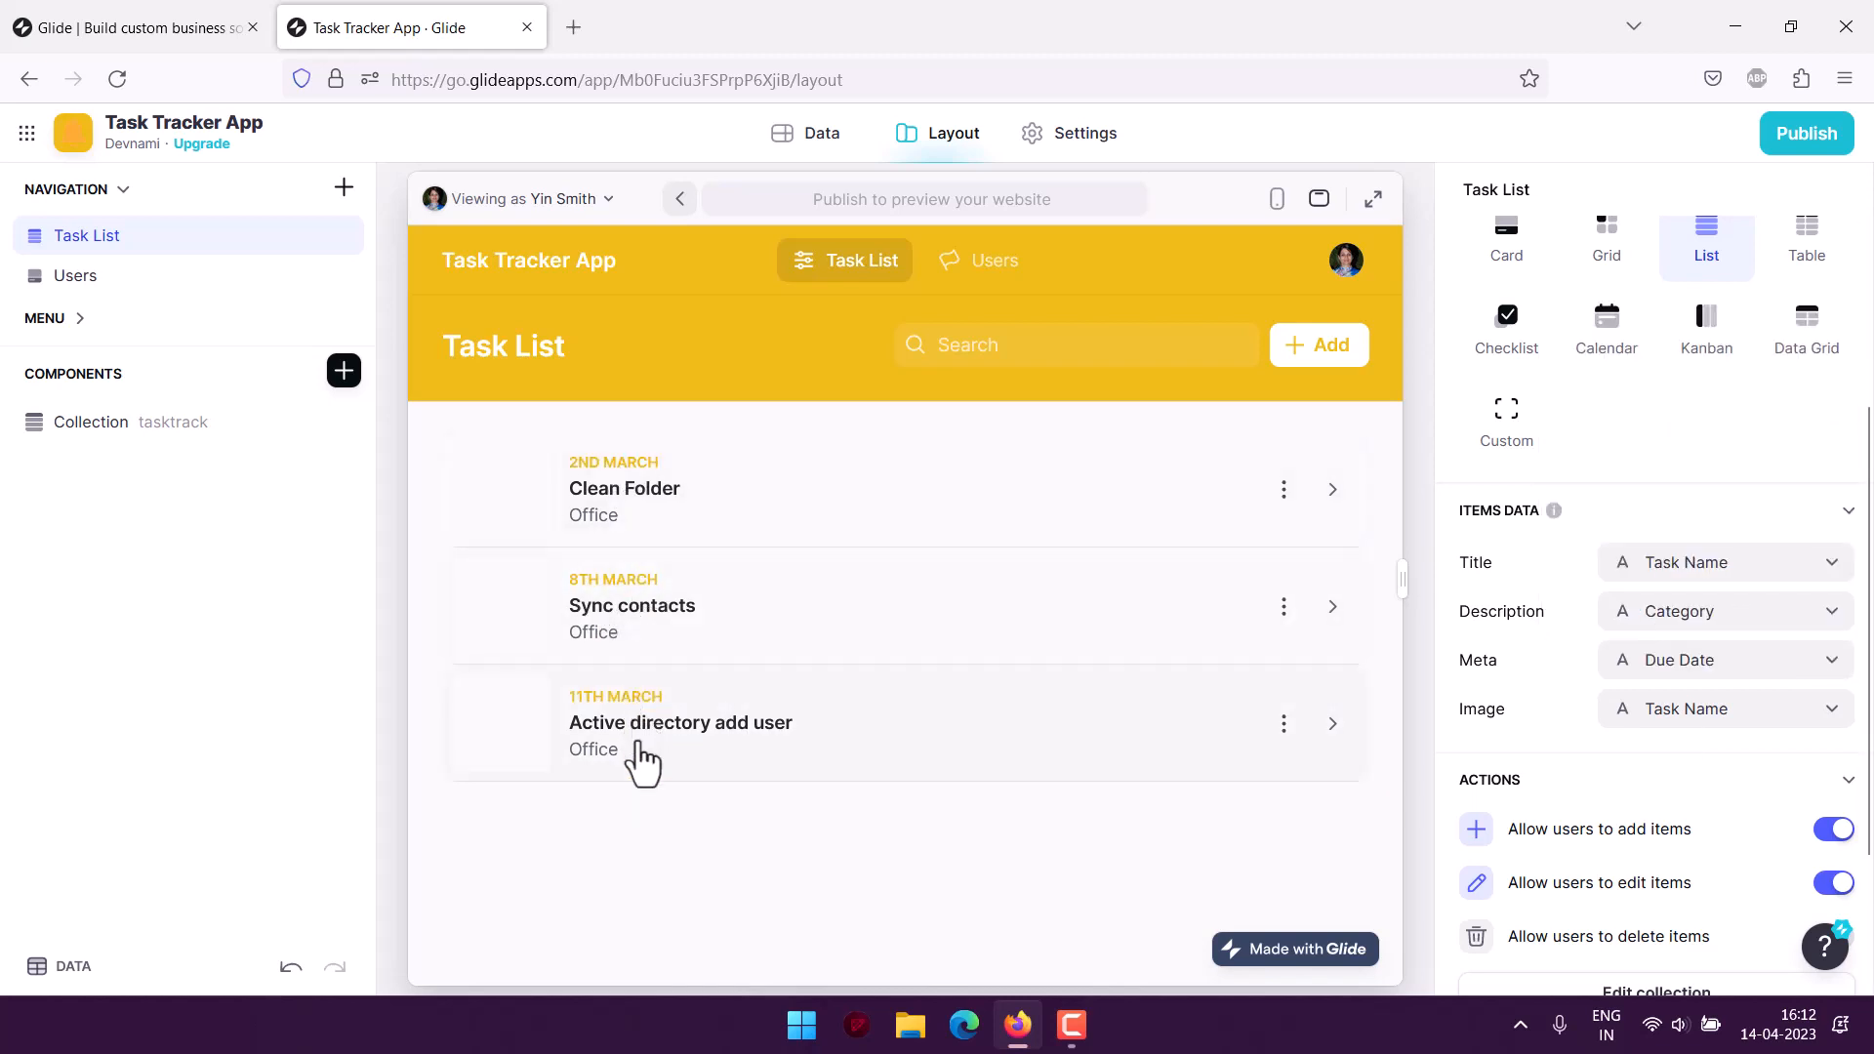
# Step: Review the Clean Folder task's details page, return to the task list and look over its items data and action settings
pyautogui.click(713, 511)
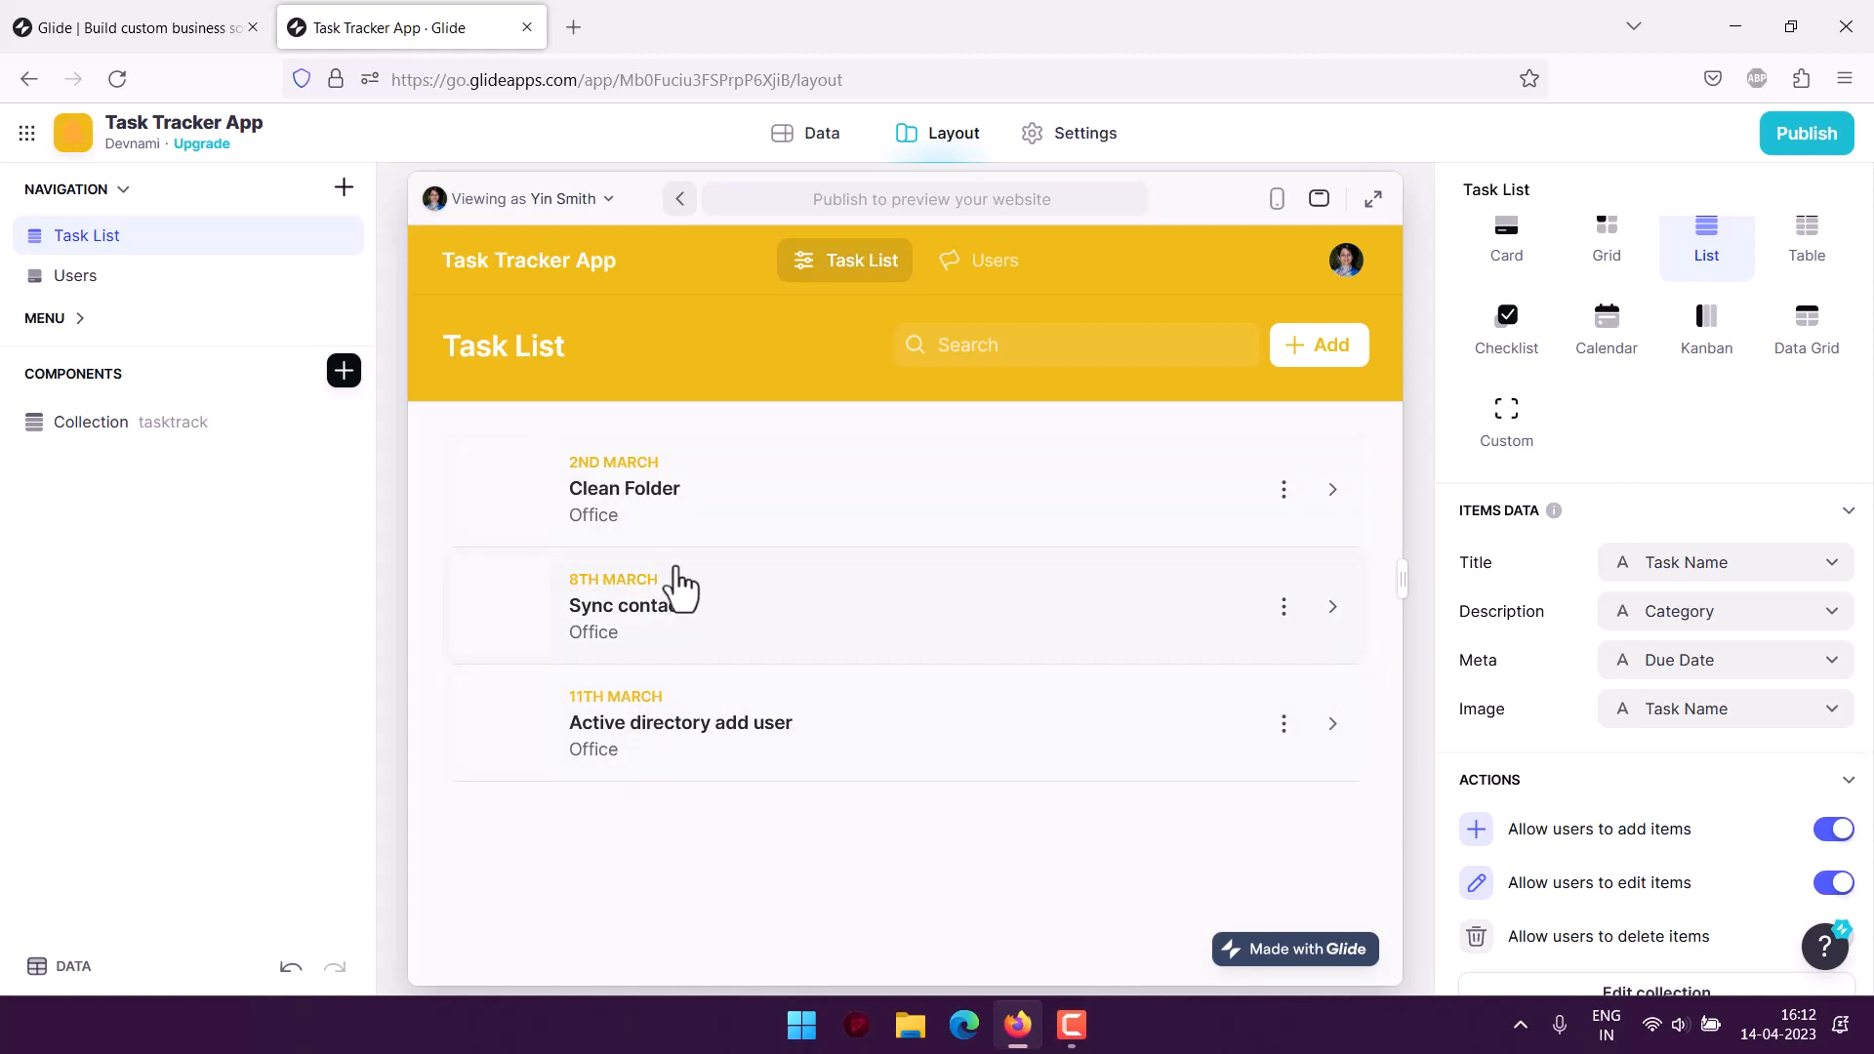
pyautogui.moveTo(491, 471); pyautogui.dragTo(858, 618)
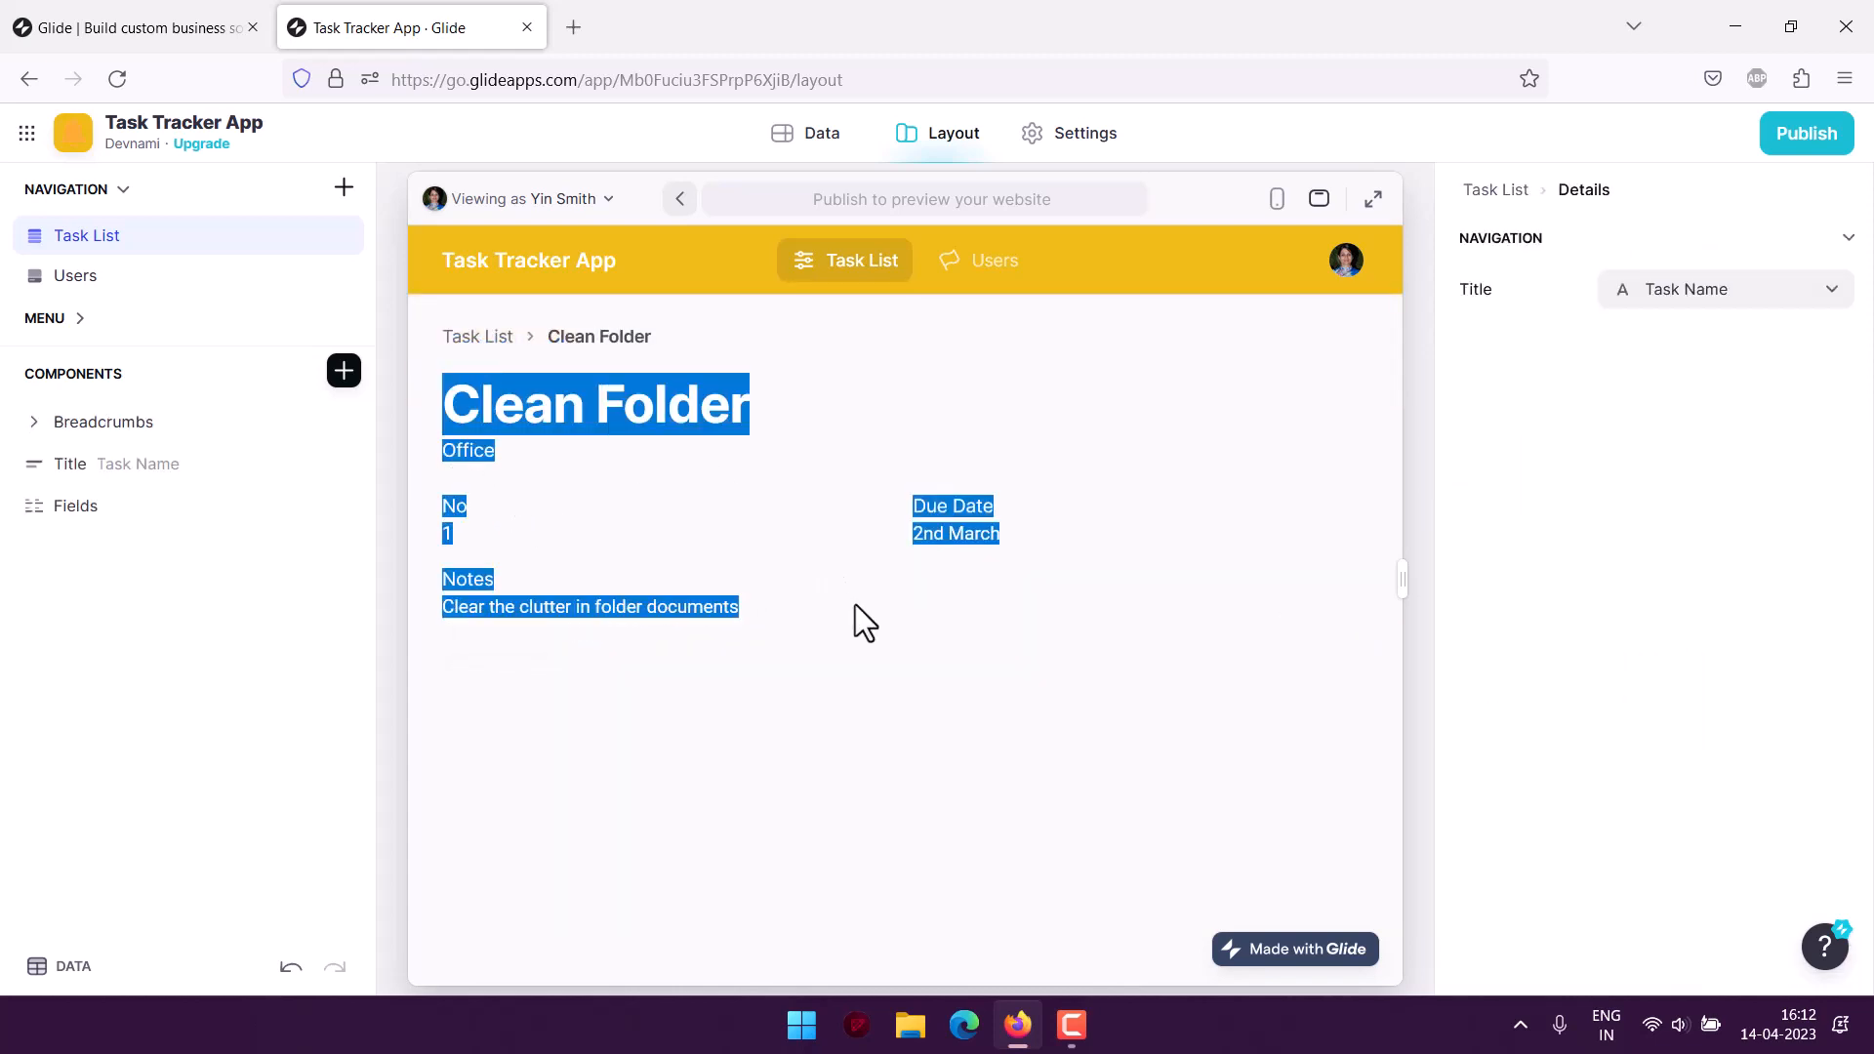
pyautogui.click(920, 536)
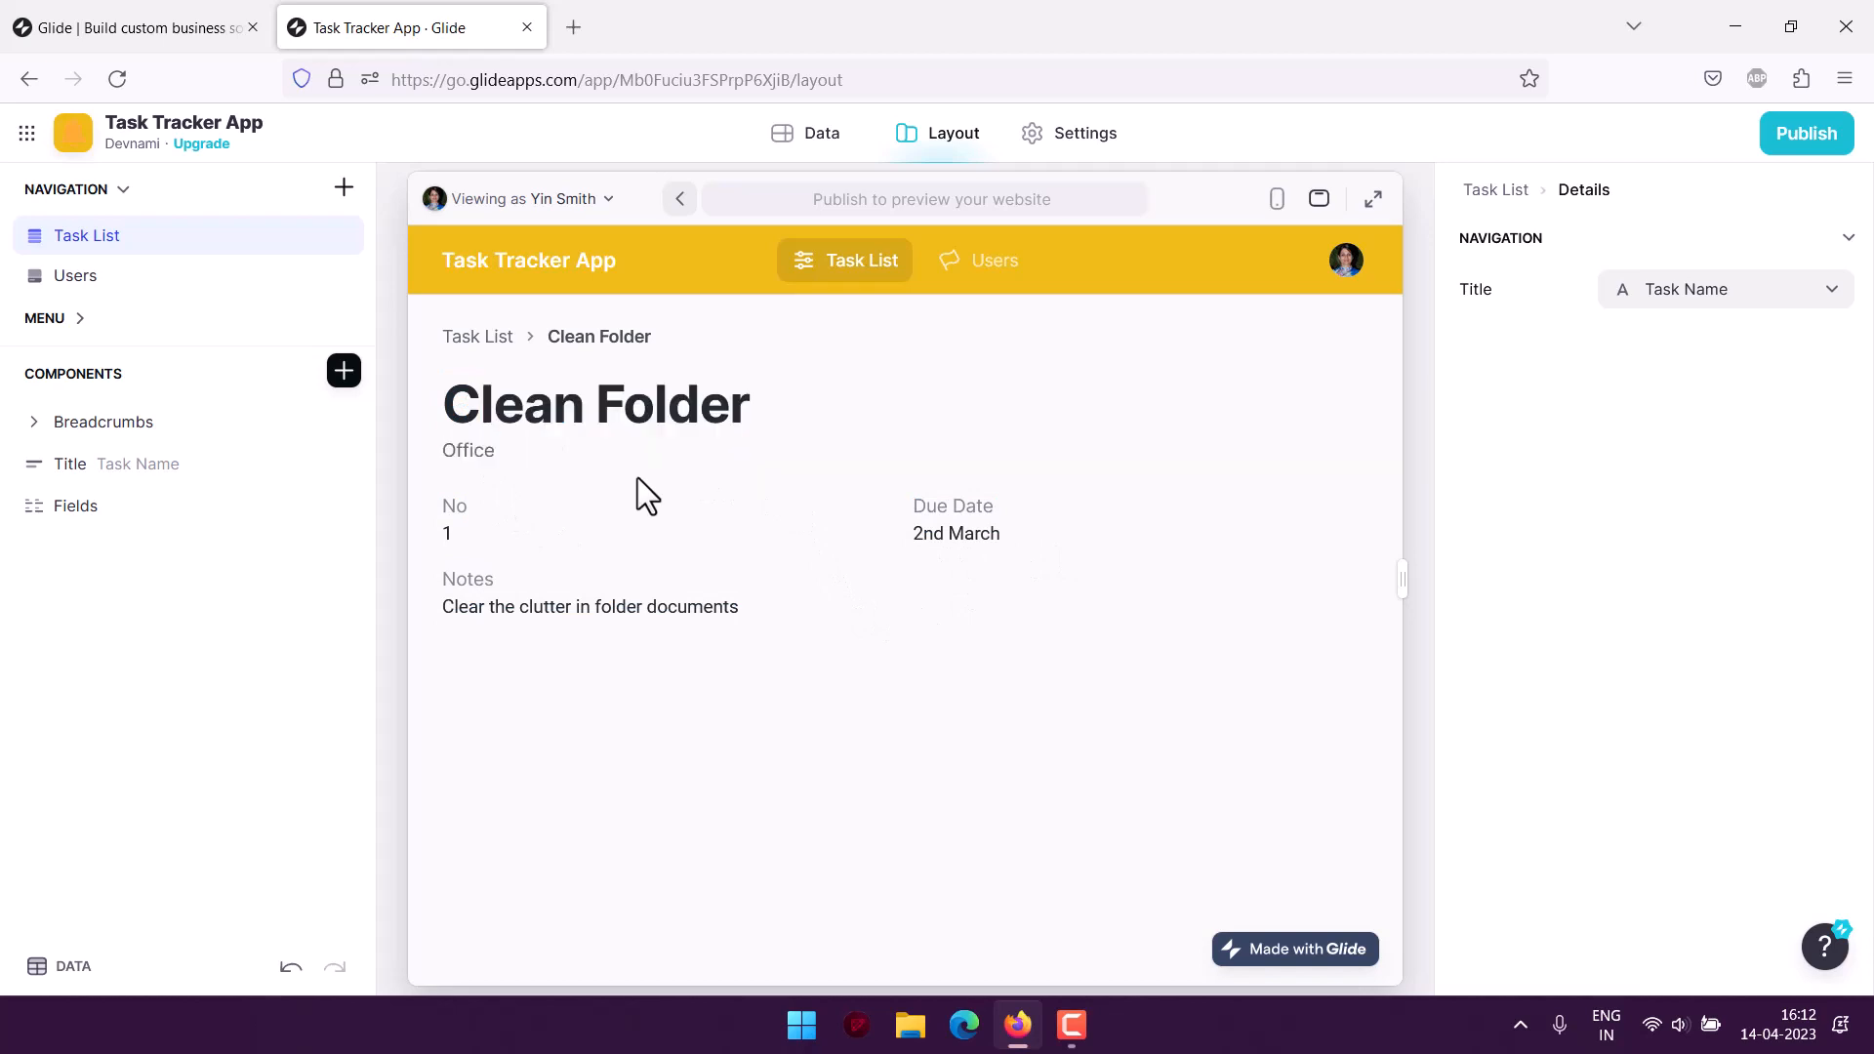
pyautogui.click(506, 337)
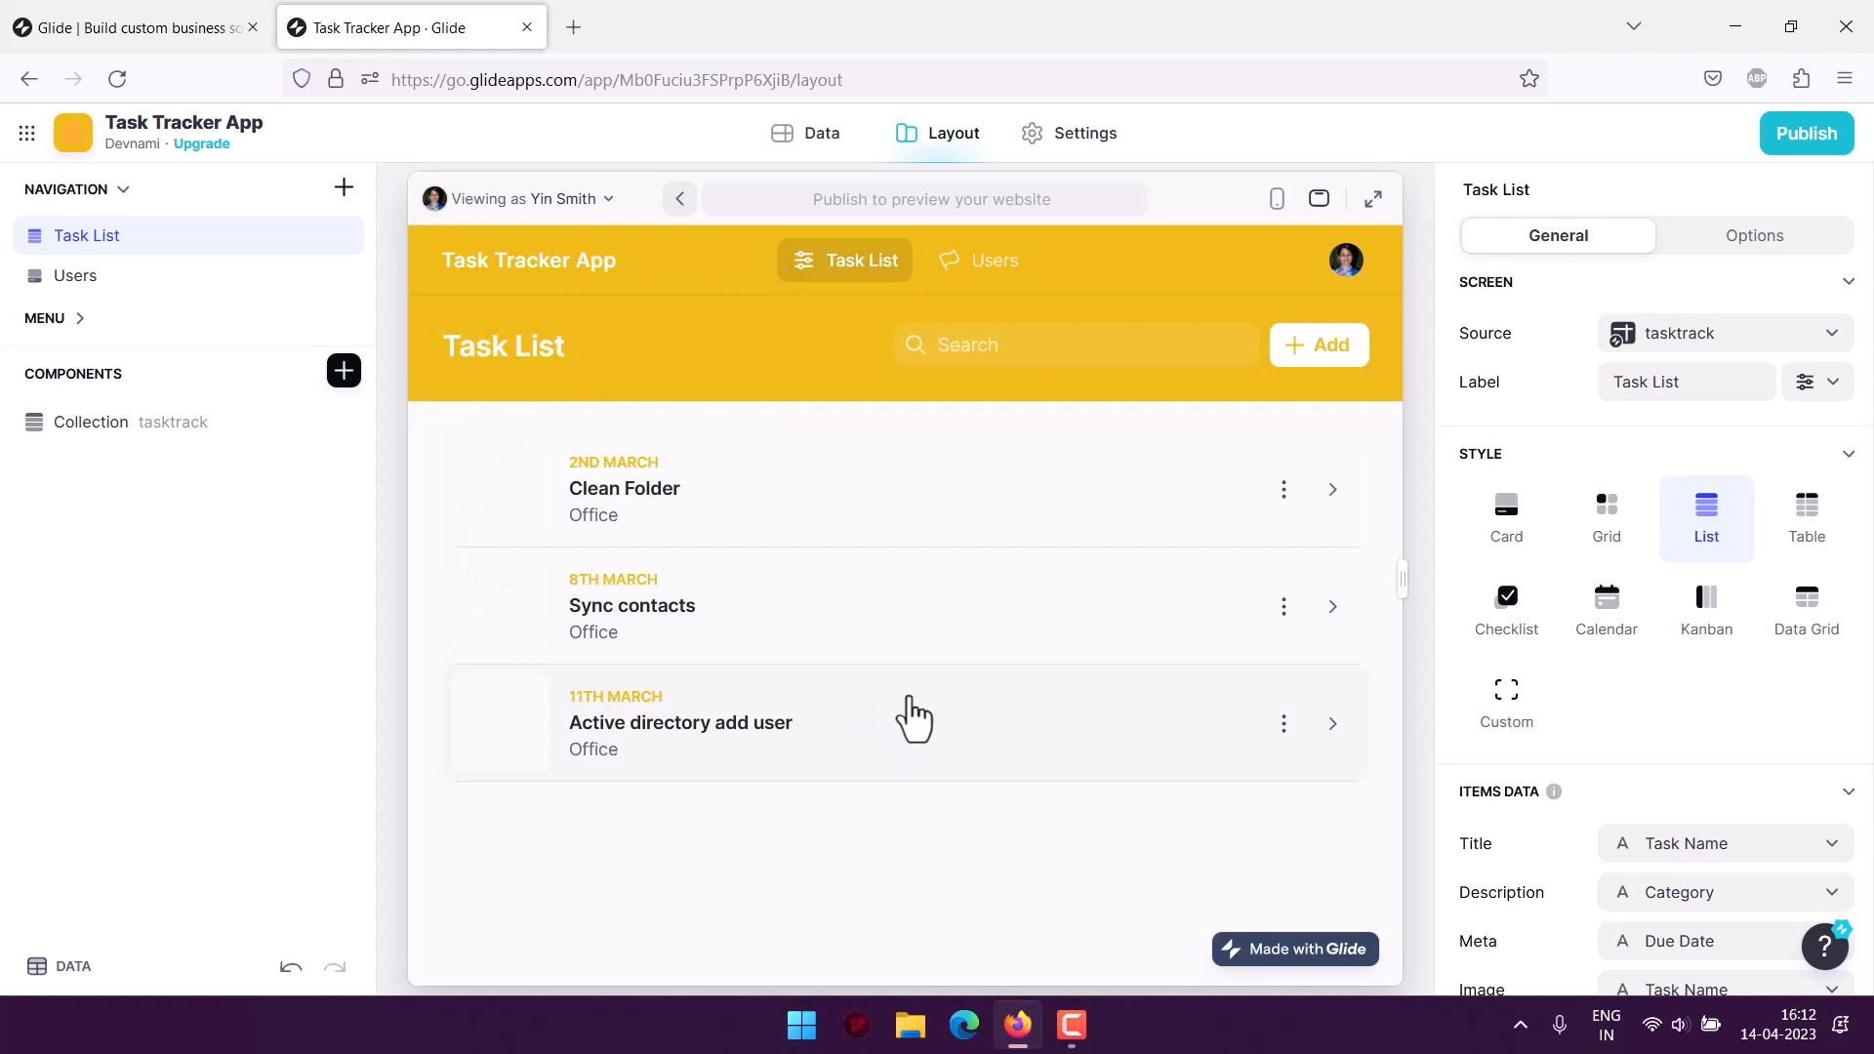
pyautogui.scroll(-5, 1639, 667)
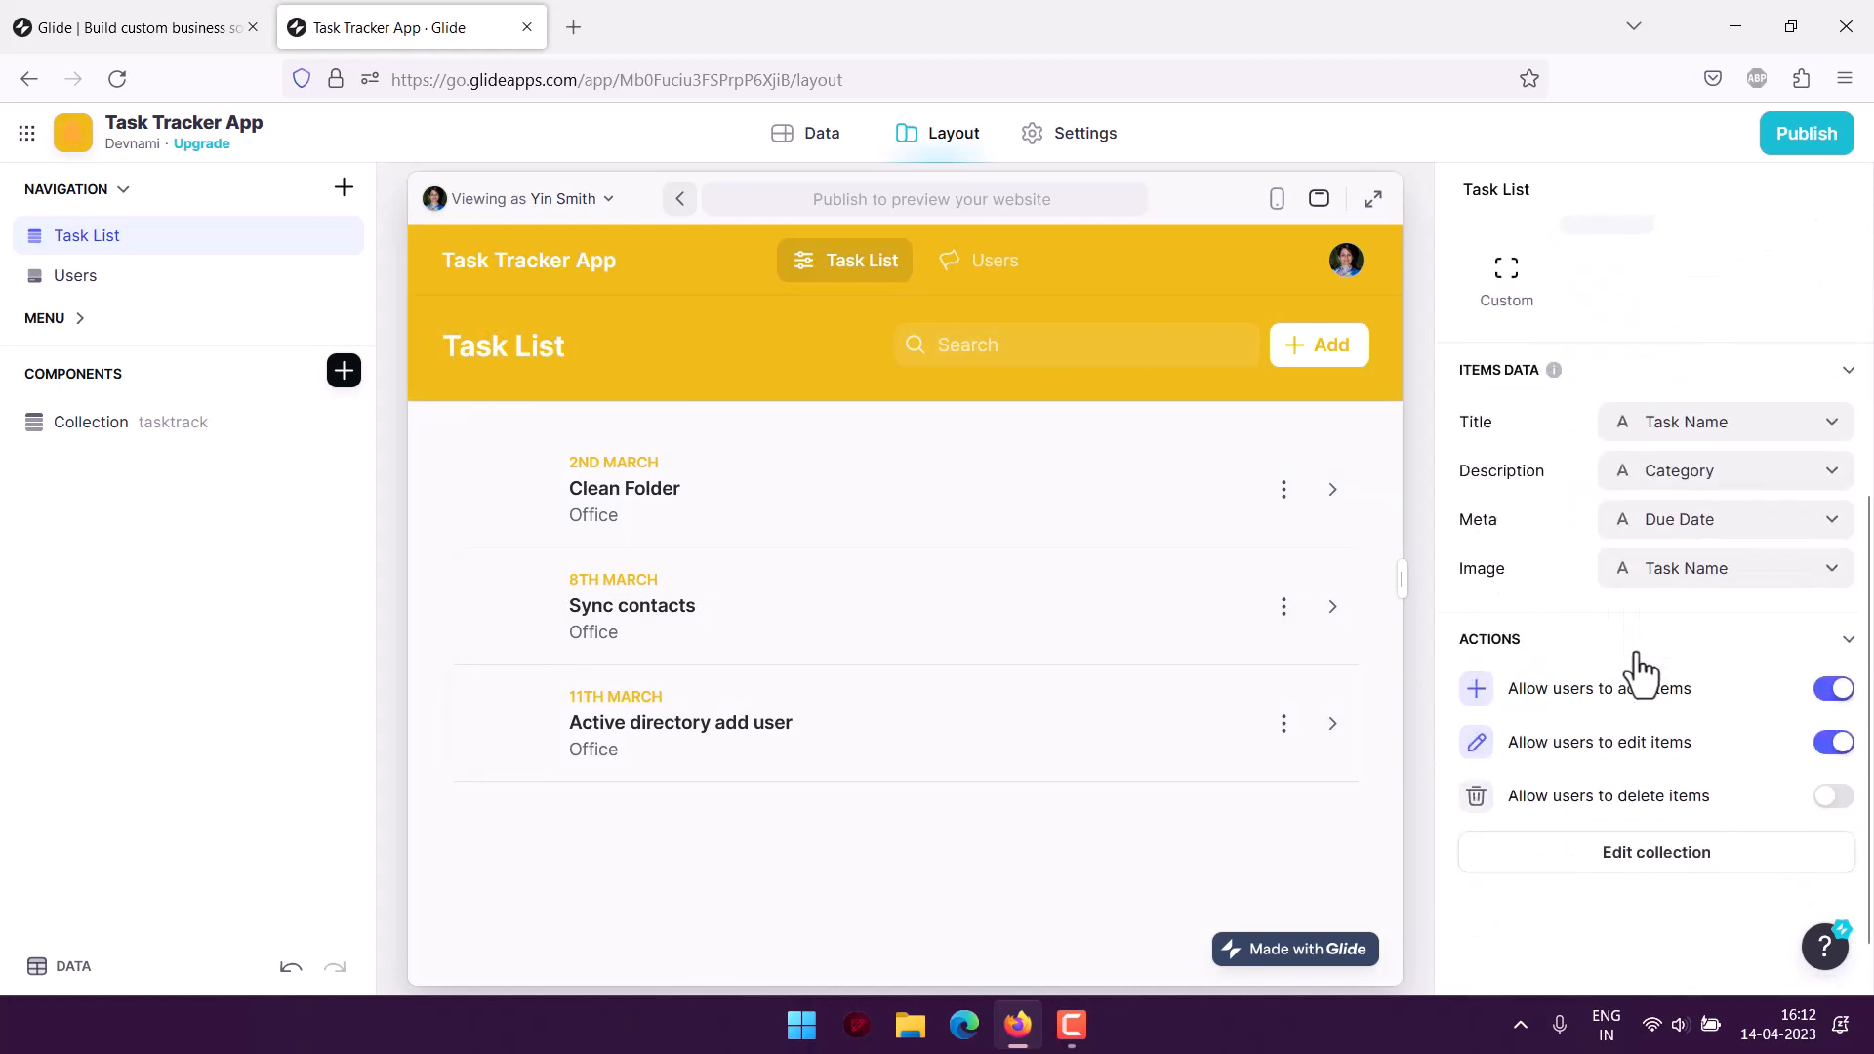
# Step: Review the Task List screen's visibility and navigation options and return to its general settings
pyautogui.scroll(5, 1637, 652)
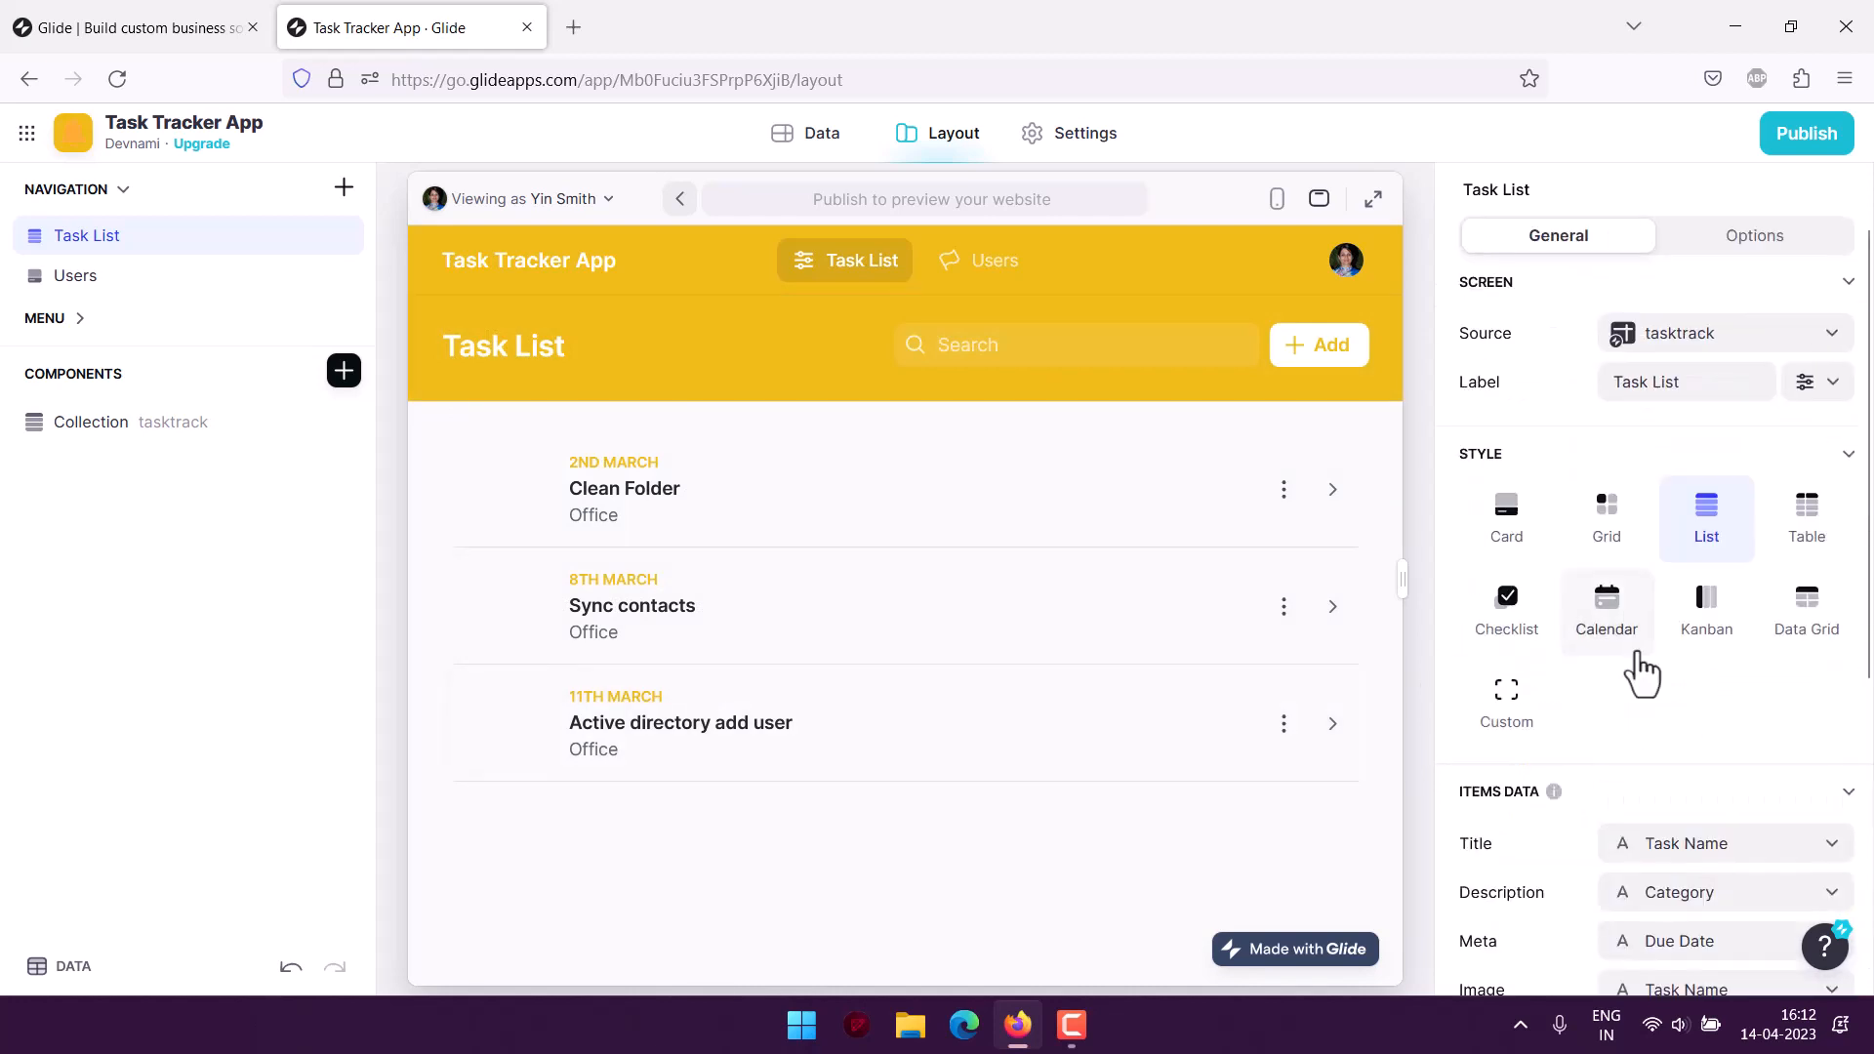
pyautogui.click(1737, 262)
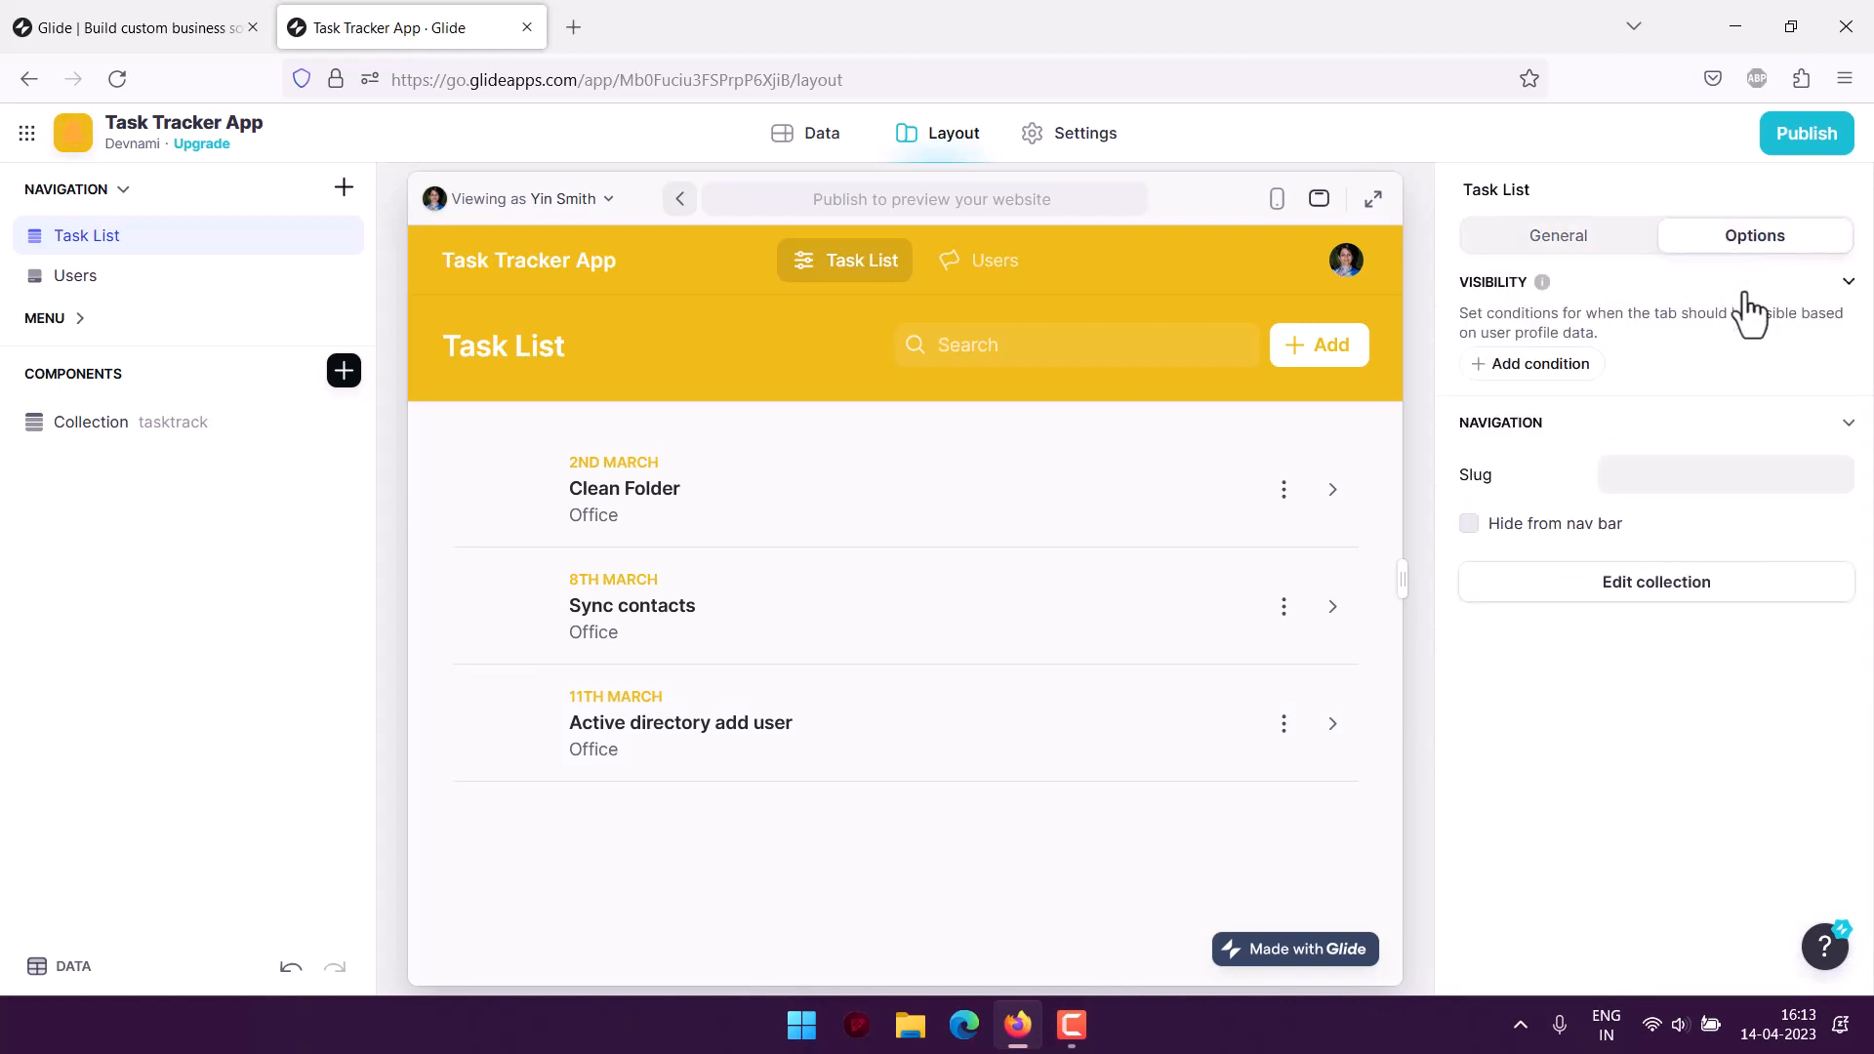
pyautogui.click(1588, 256)
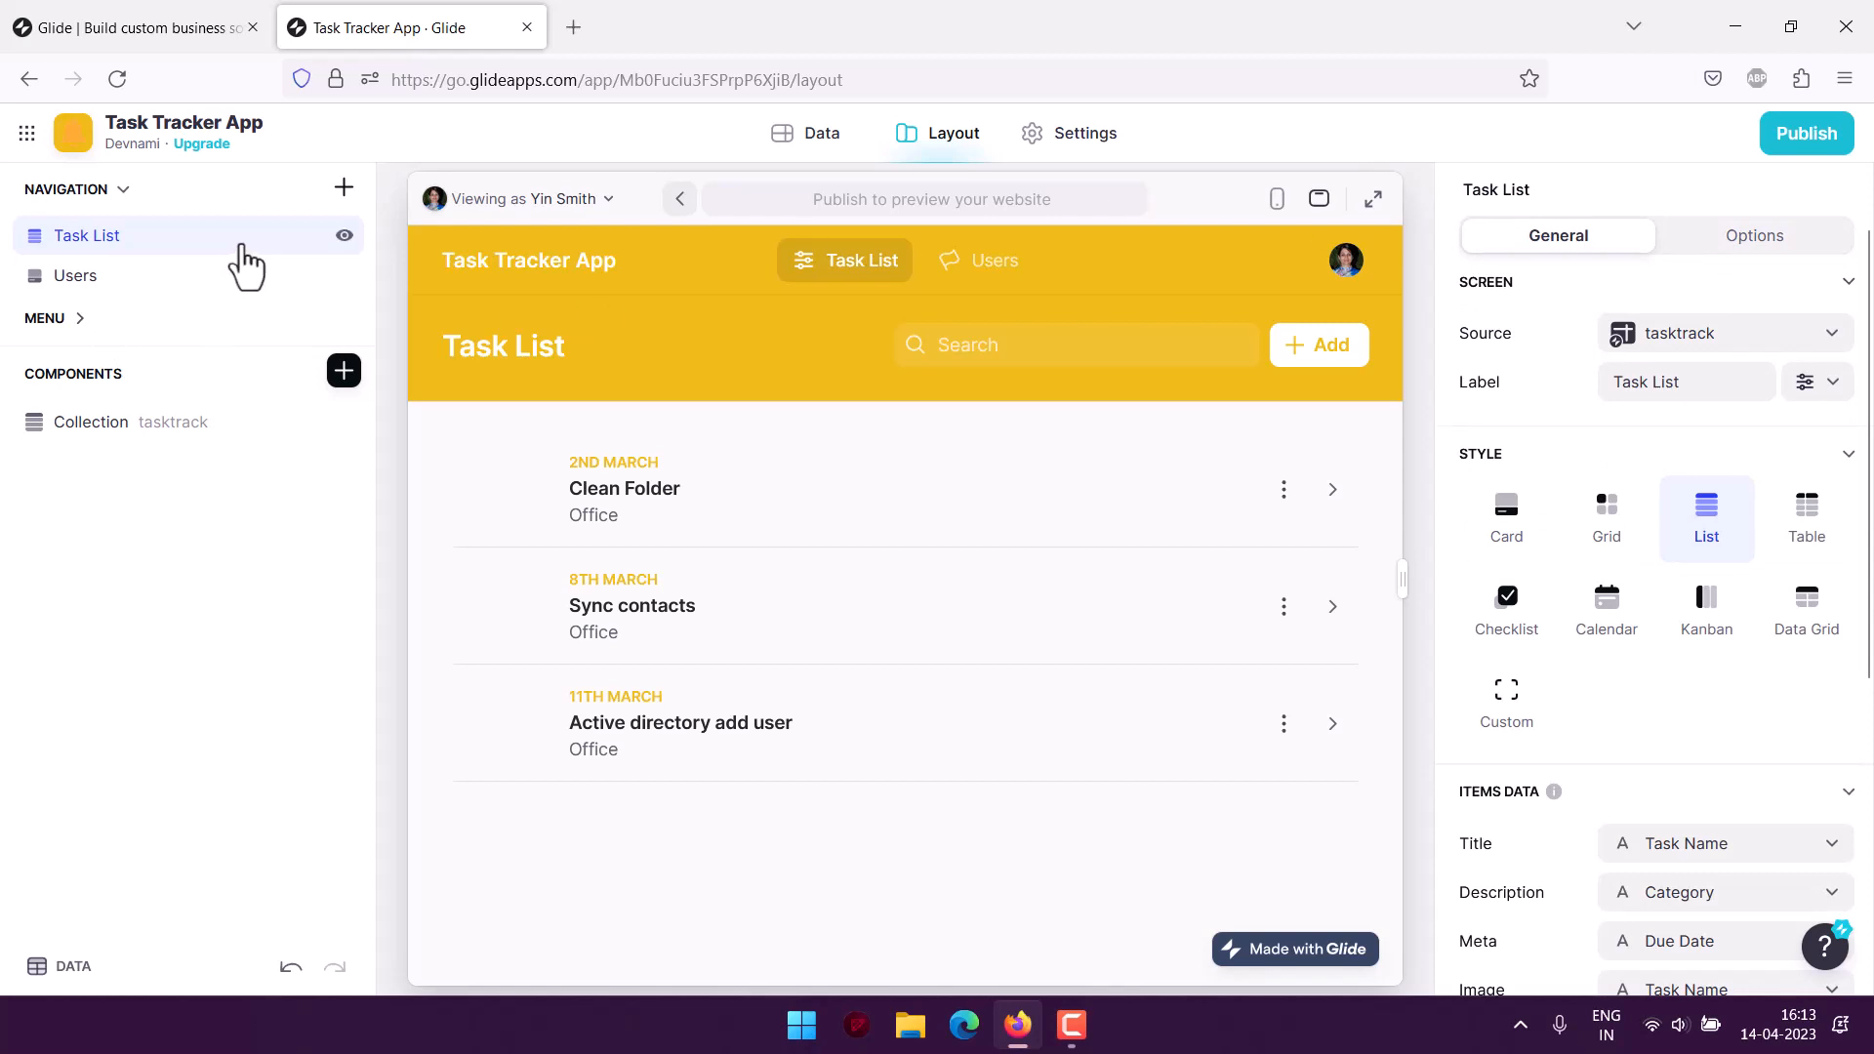
# Step: Look over the kinds of screens that can be added to the app, including the tables available for a screen from data
pyautogui.click(345, 188)
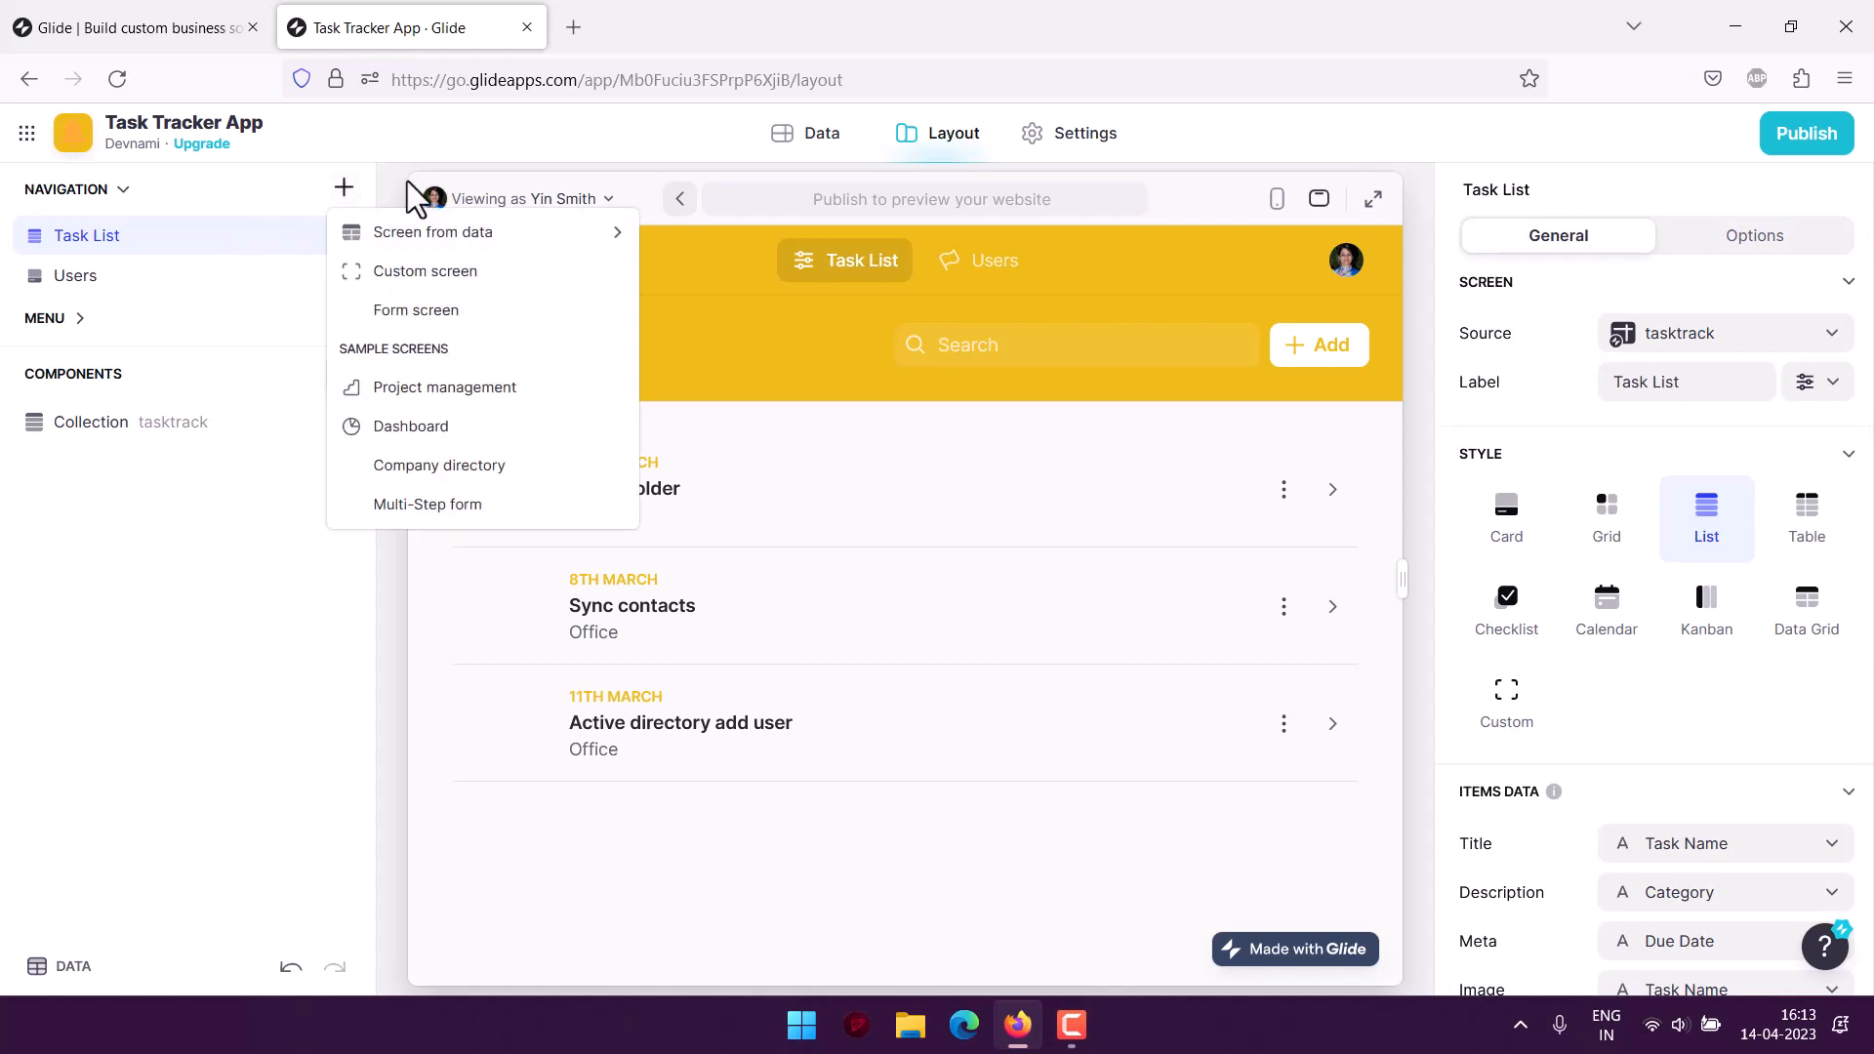
pyautogui.moveTo(490, 252)
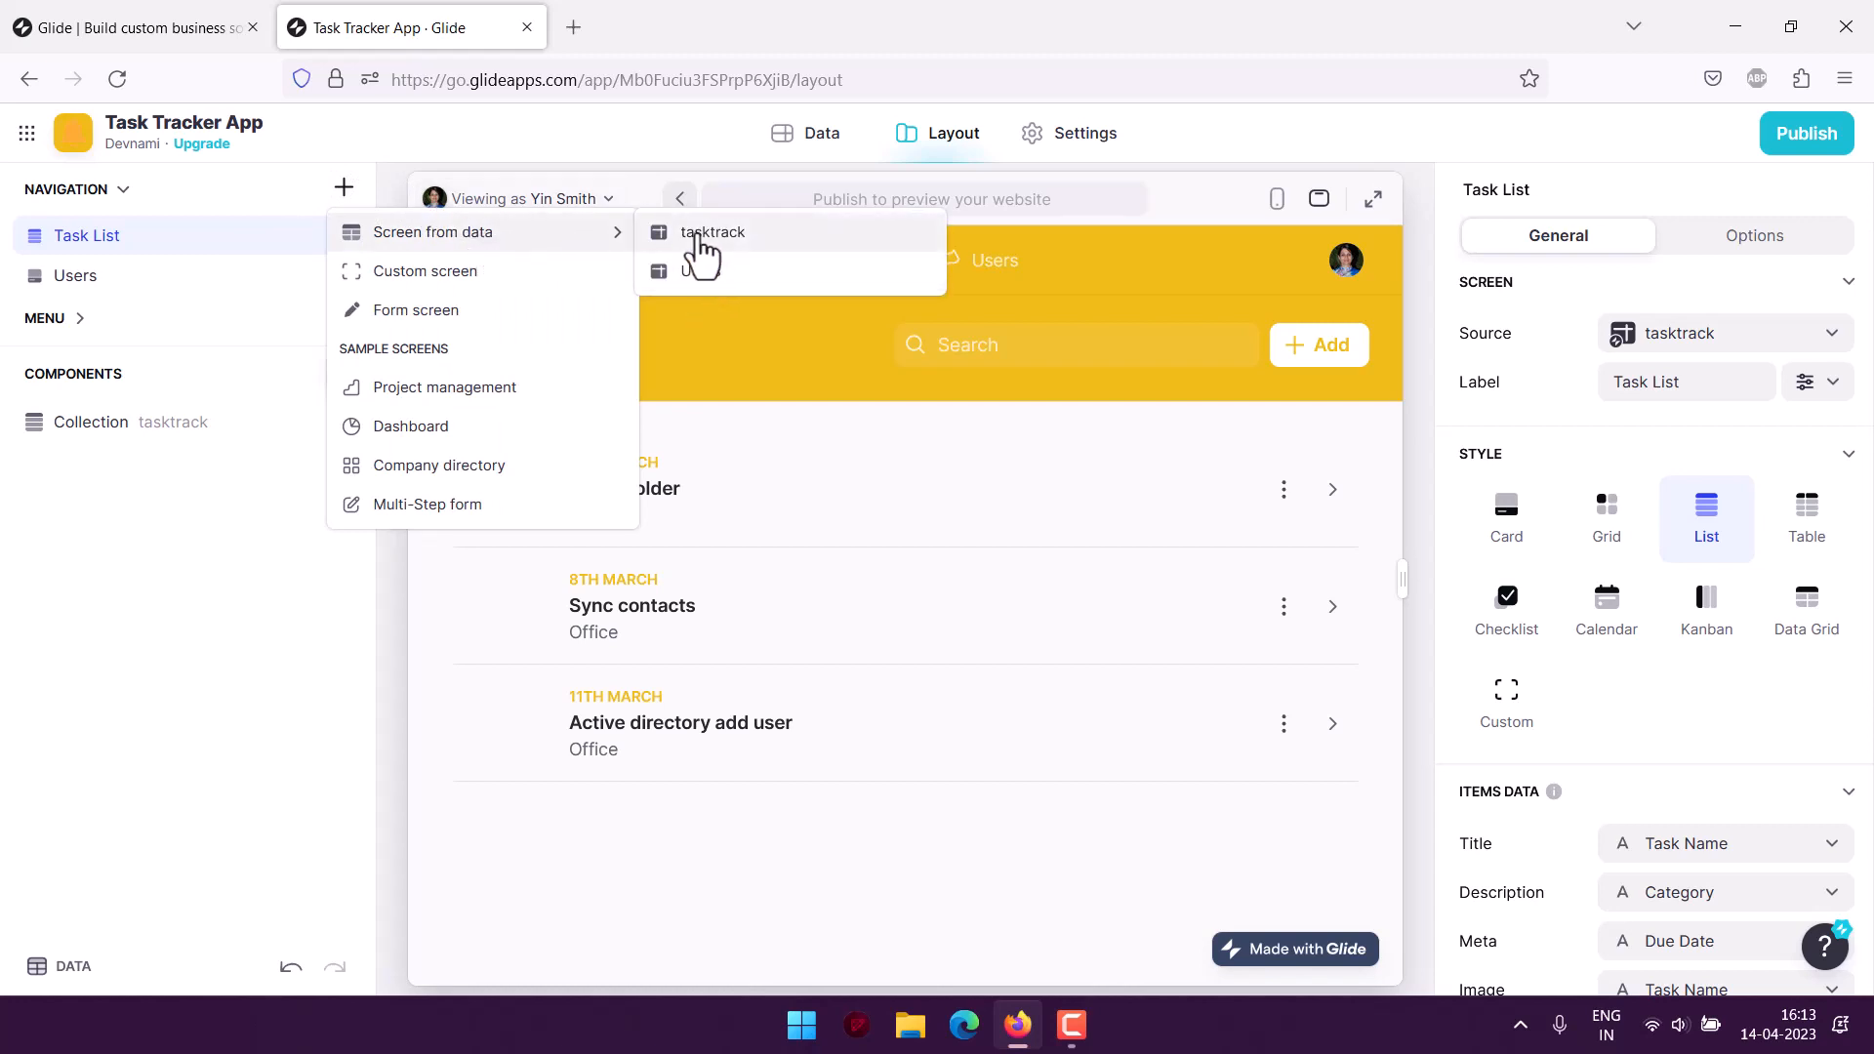
pyautogui.click(388, 176)
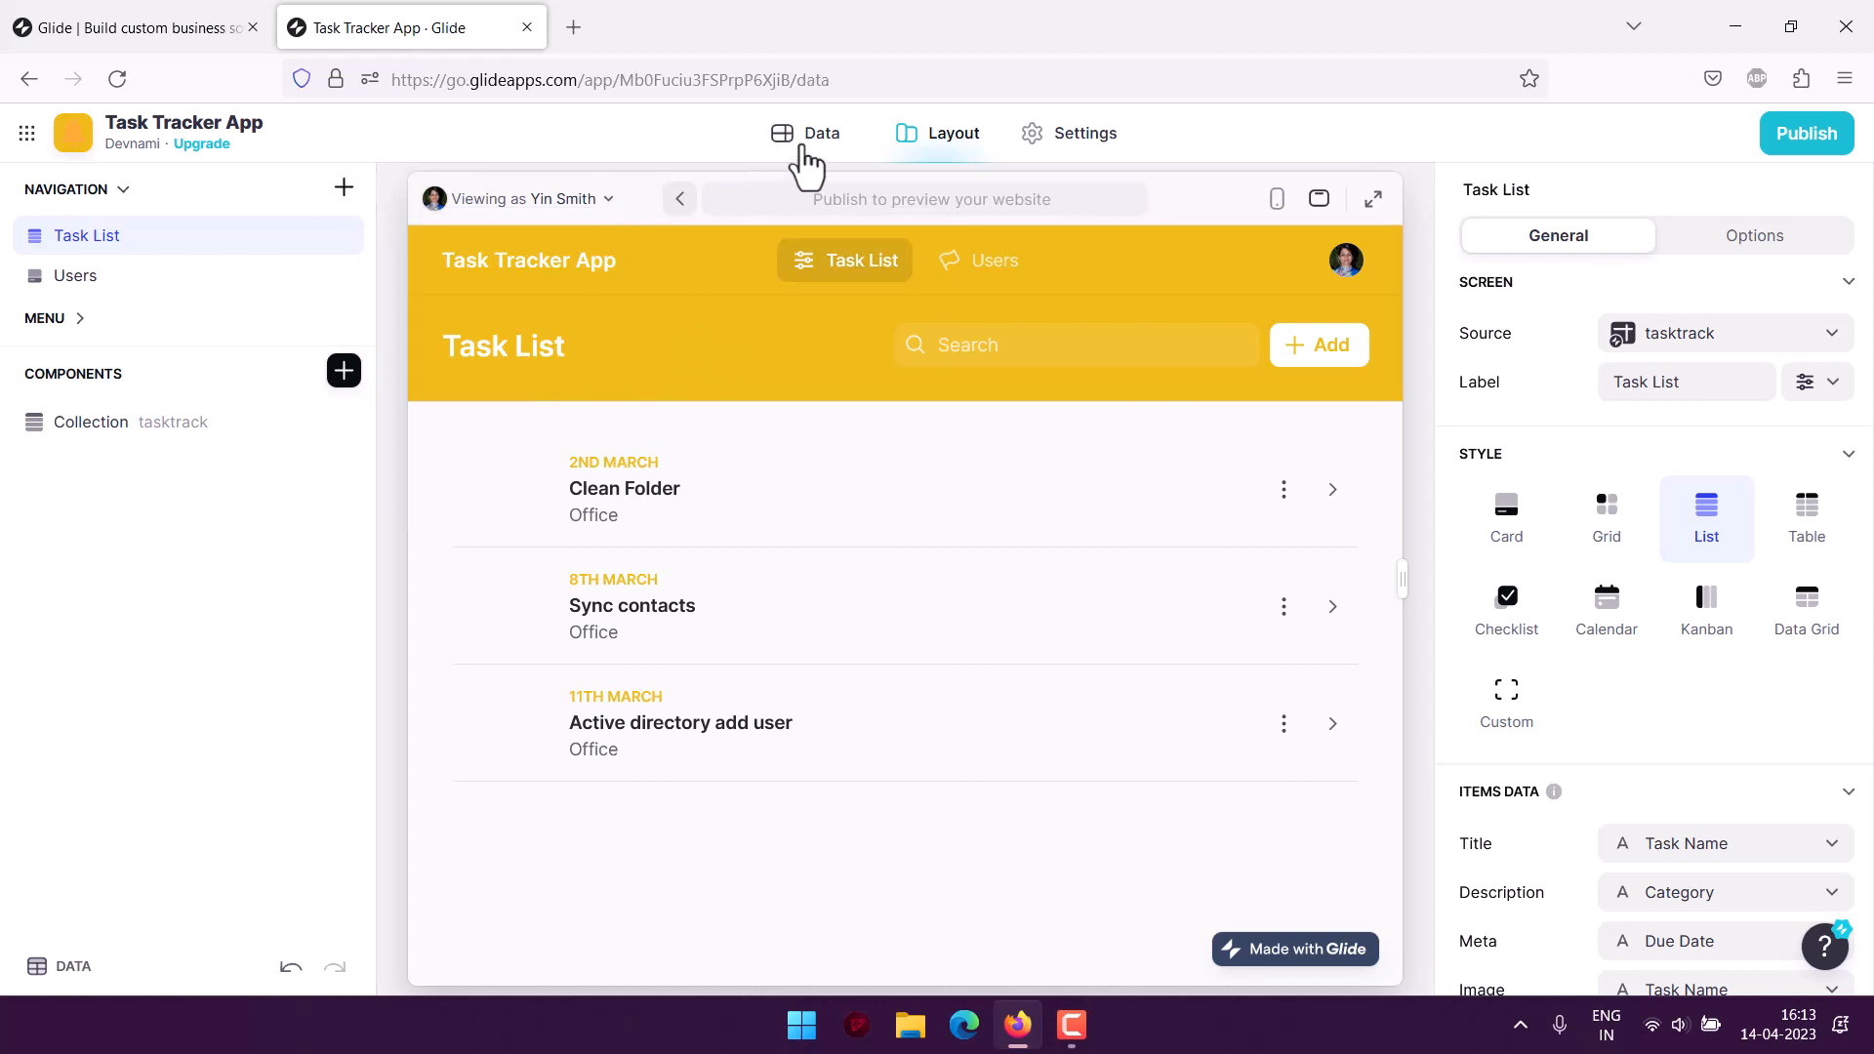
# Step: Examine the tasktrack table's data and the available sources for adding a table, and return to the layout editor
pyautogui.click(754, 152)
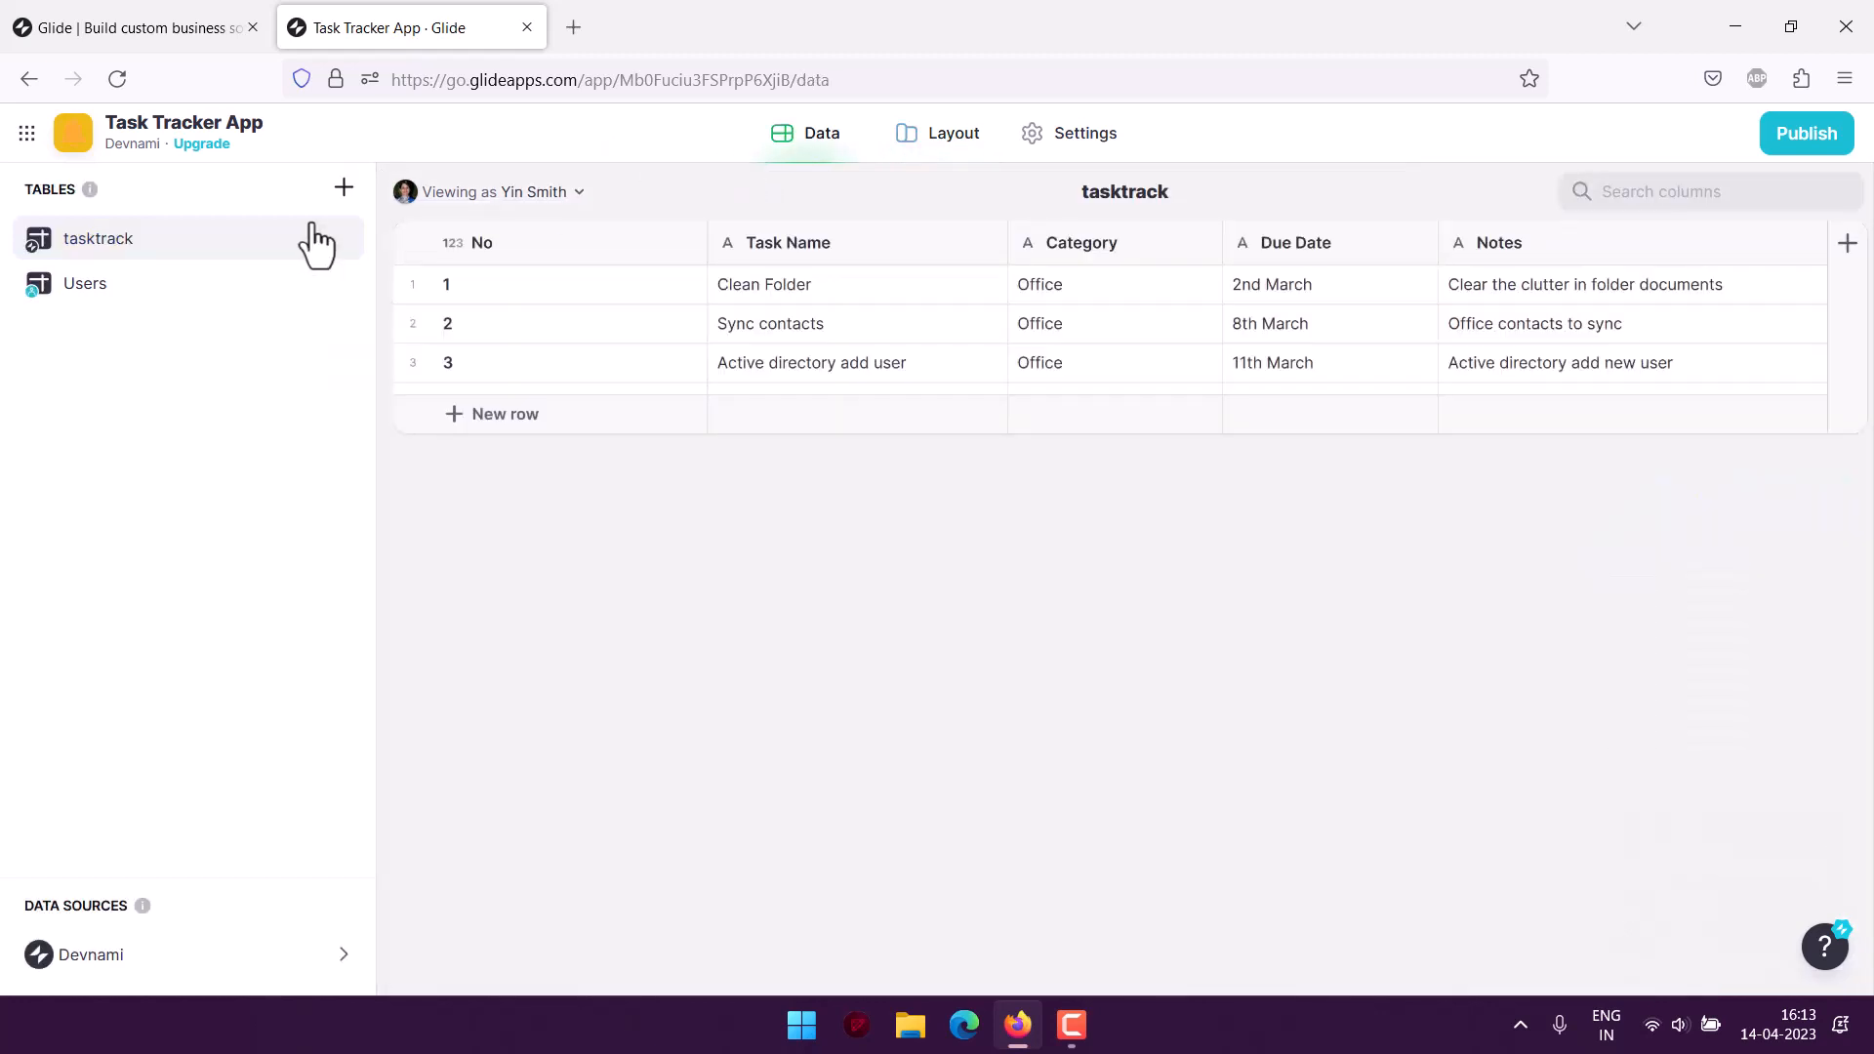
pyautogui.click(344, 187)
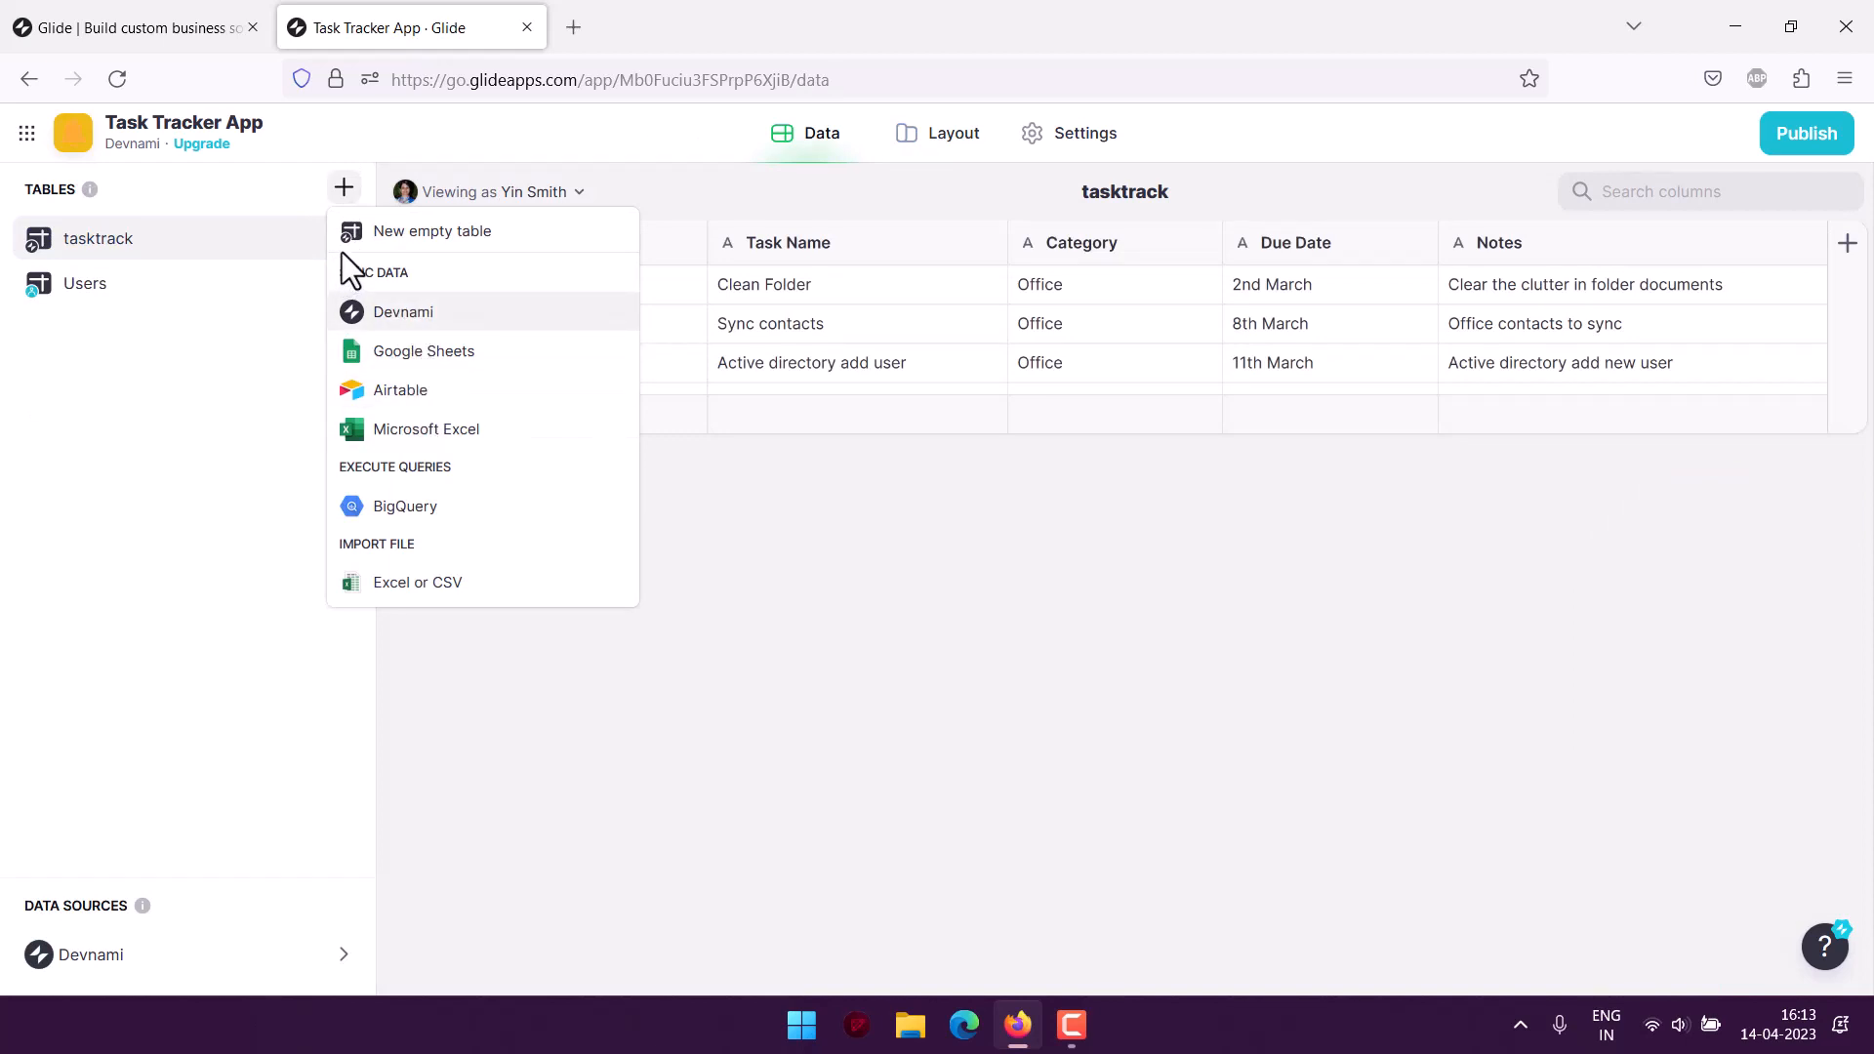
pyautogui.click(397, 142)
pyautogui.click(912, 137)
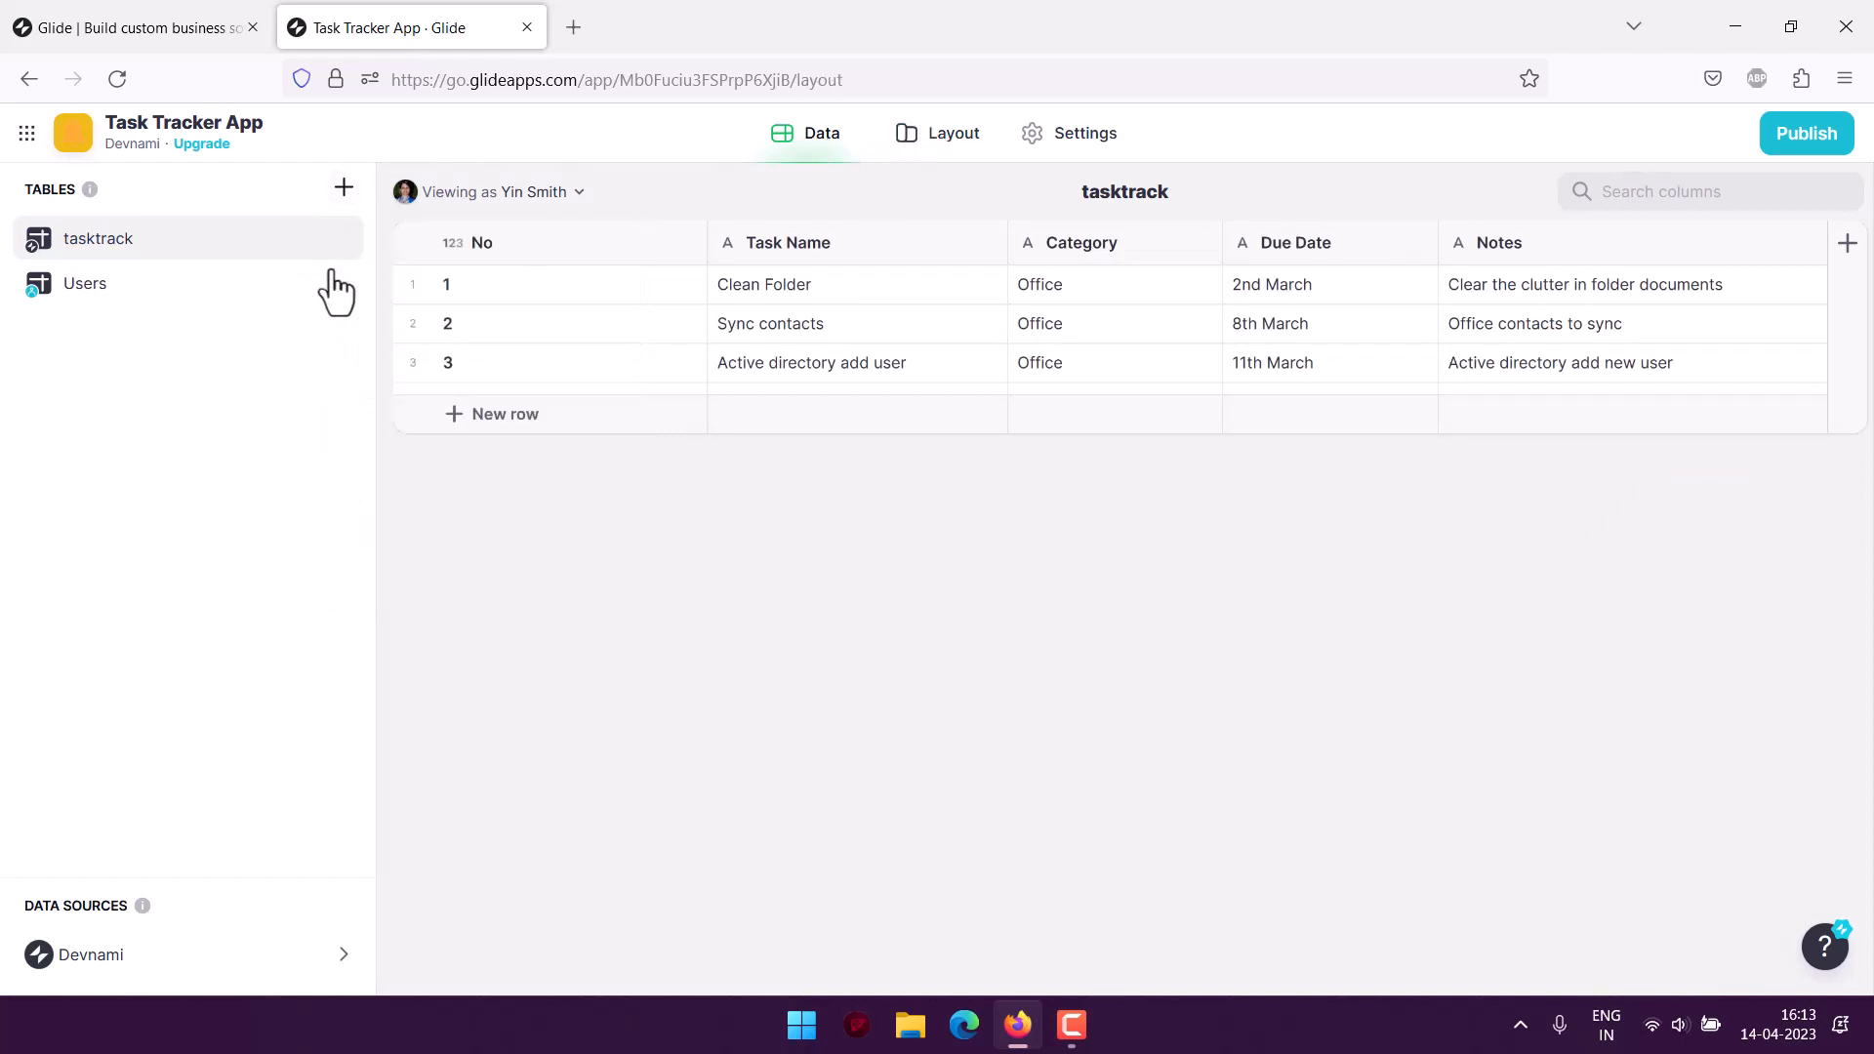